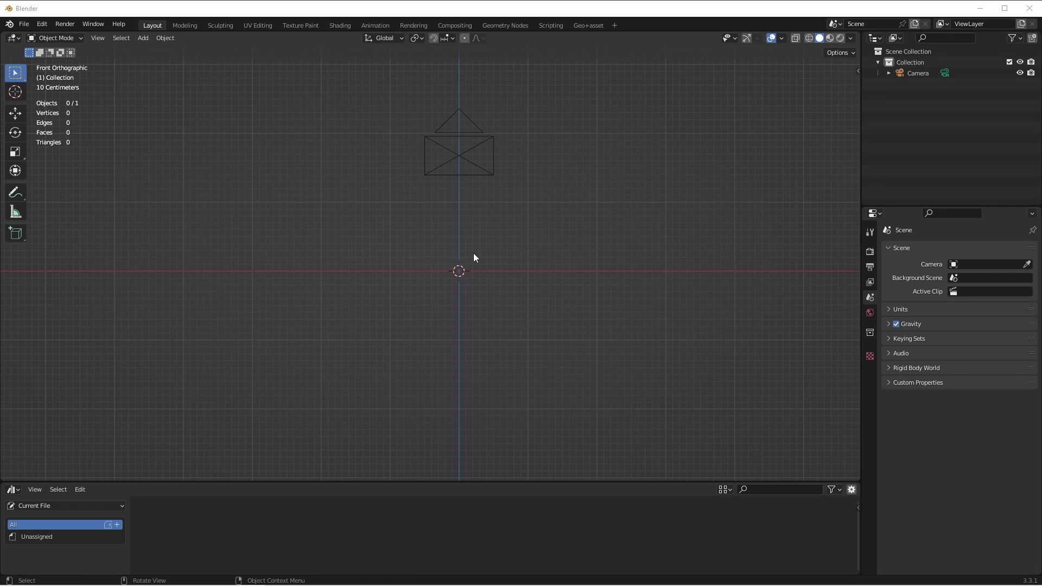
Add a cube mesh at the origin and show its transform values.
key("shift+a")
left_click(526, 292)
key("n")
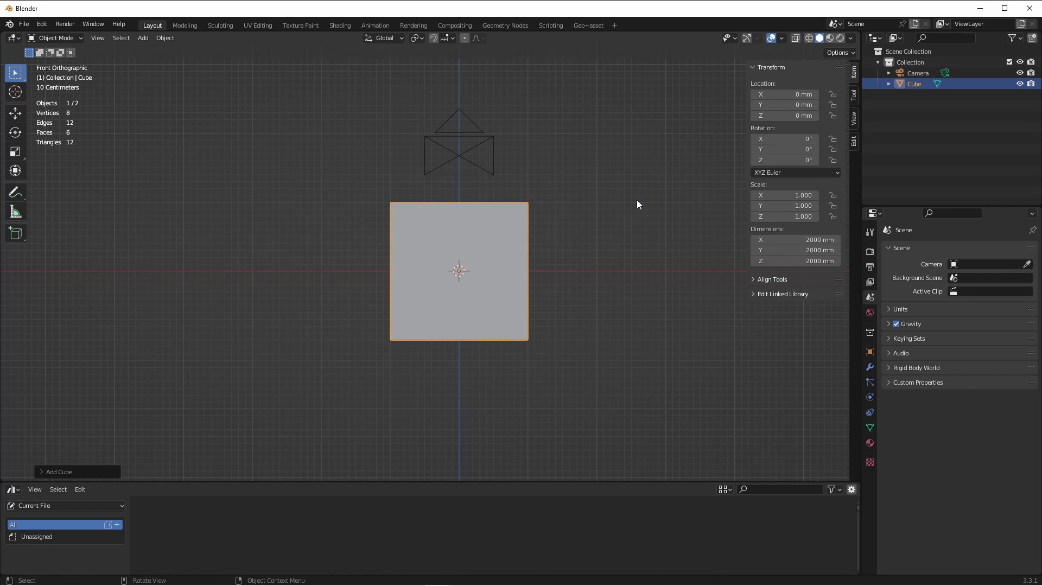
Set the cube's dimensions to 216 mm in X, 279 mm in Y and 0.05 mm in Z.
left_click(786, 240)
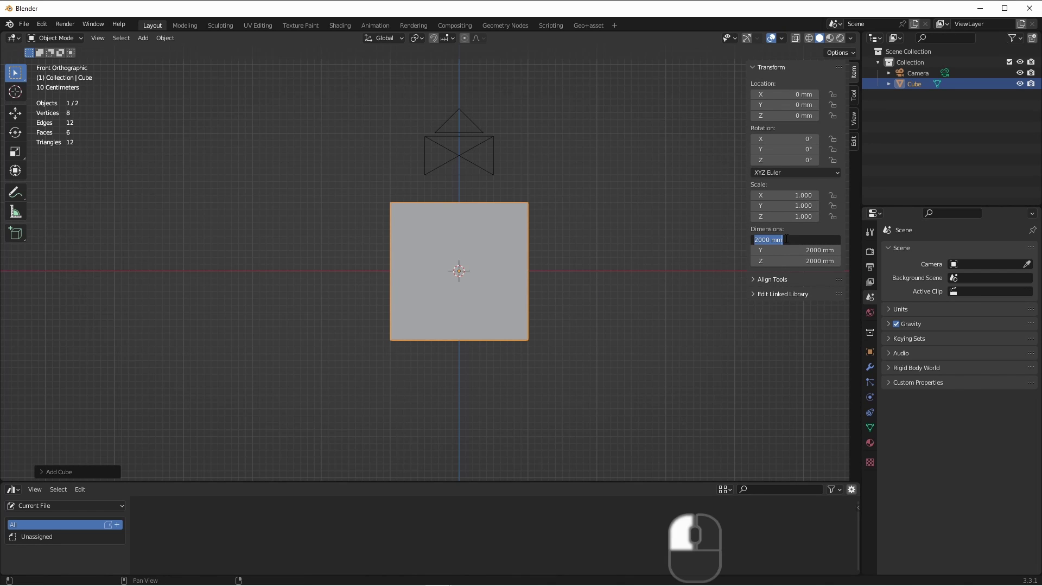
type("216")
key("Return")
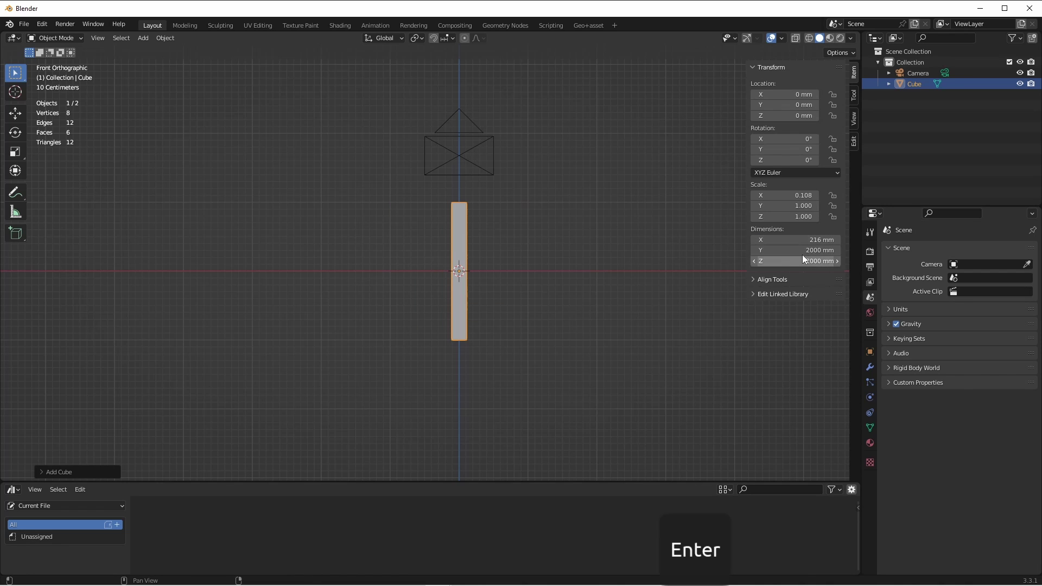
left_click(802, 253)
type("279")
key("Return")
left_click(809, 259)
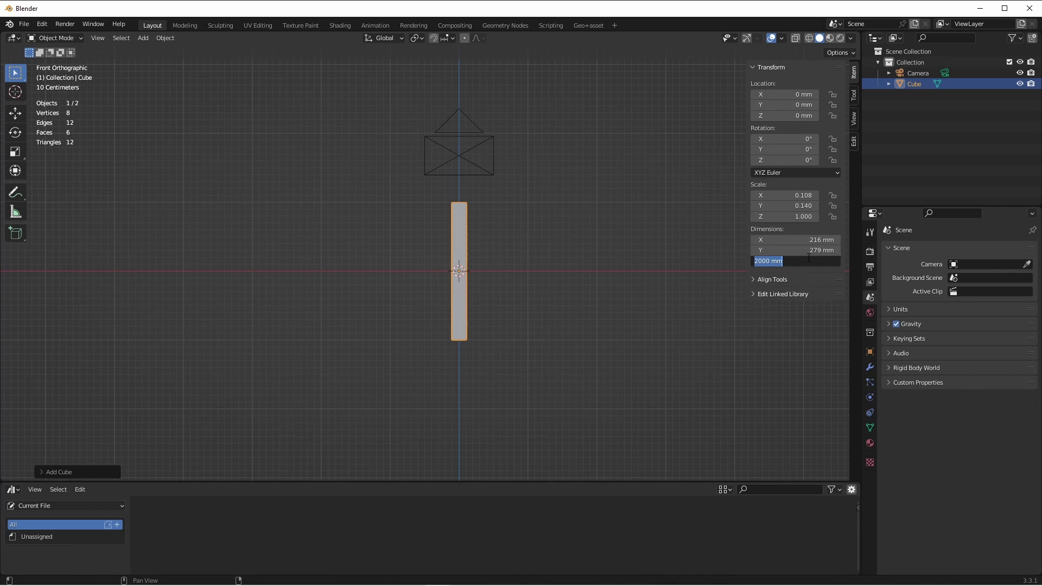
type(".05m")
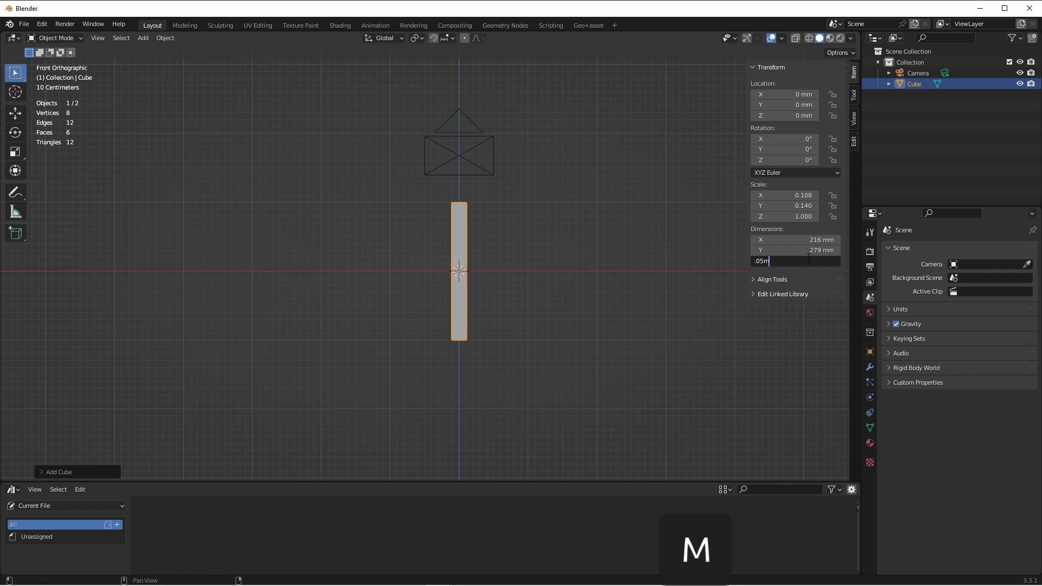
key("Return")
Create a new geometry node tree on the flattened cube and insert an Instance on Points node between Group Input and Group Output.
middle_click_drag(809, 259, 1013, 351)
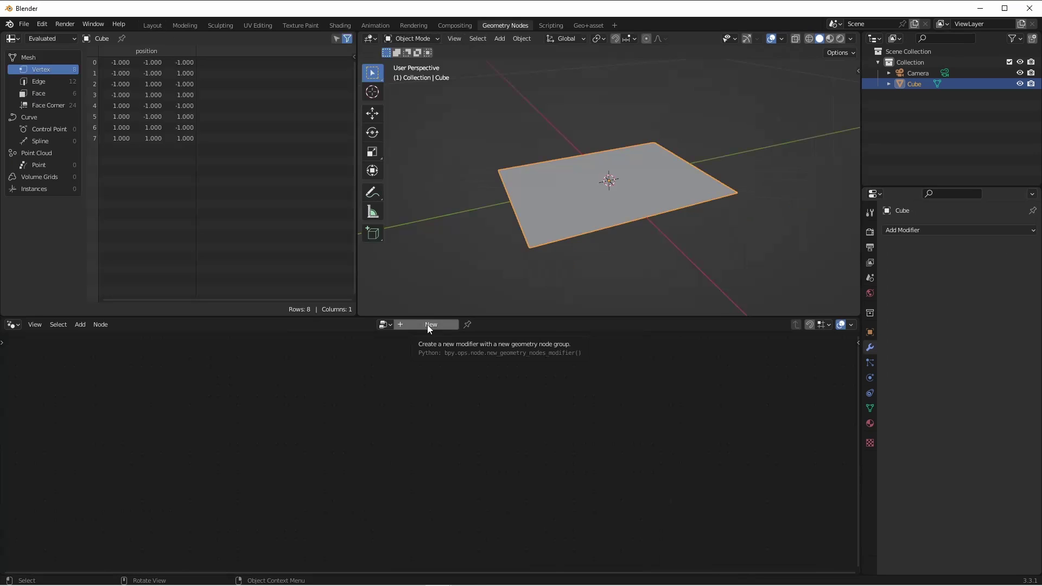
left_click(428, 324)
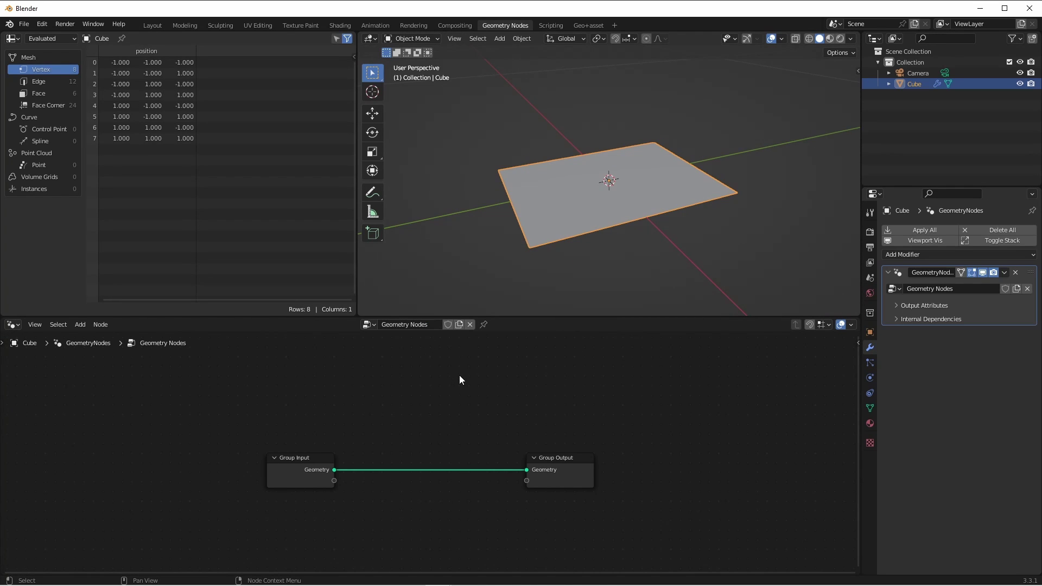
key("shift+a")
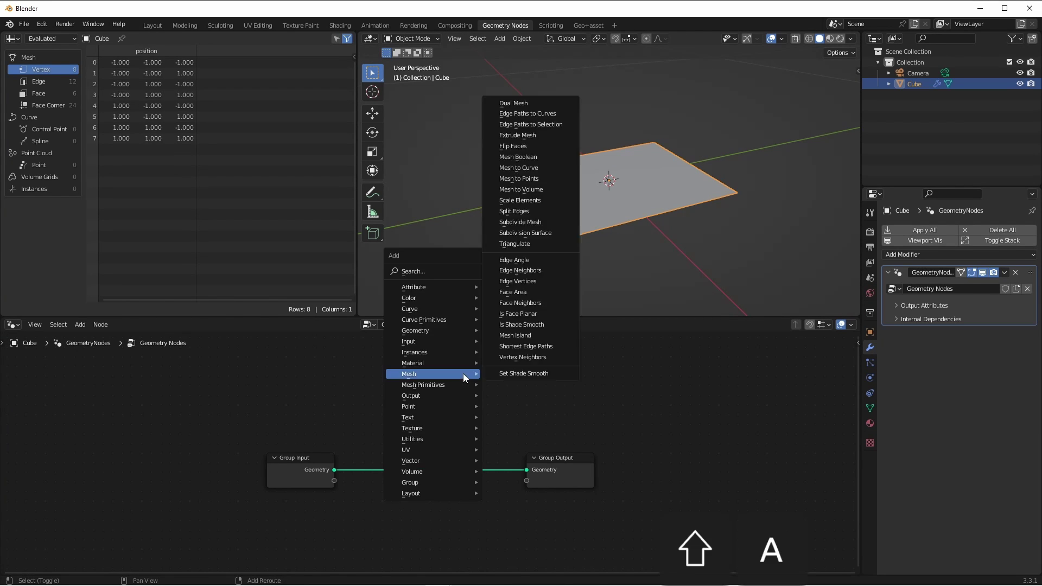
mouse_move(430, 352)
left_click(524, 352)
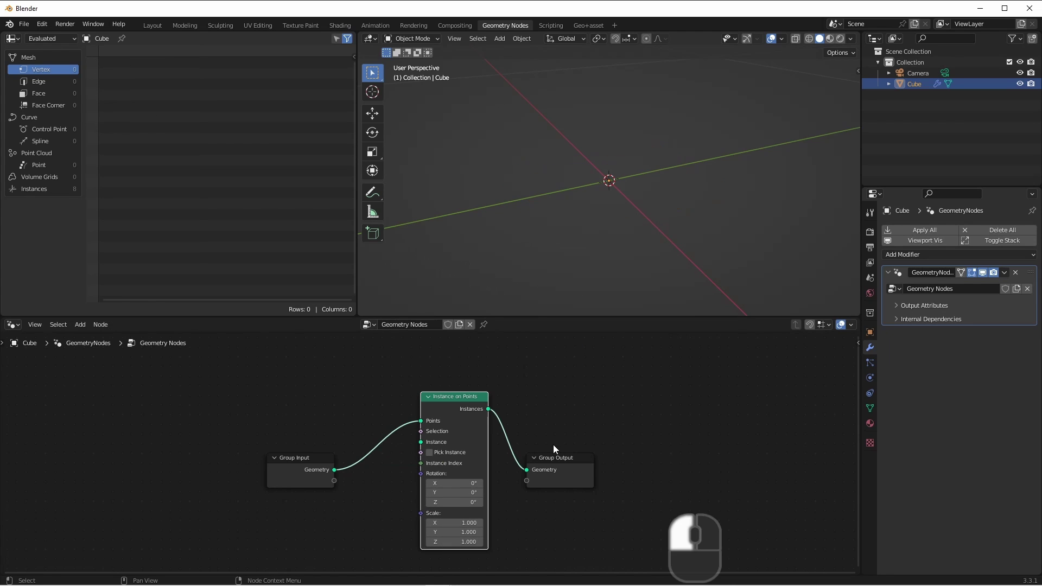
Reroute the Group Input geometry from Points to the Instance input of Instance on Points, and space the nodes apart.
left_click(555, 451)
left_click_drag(422, 421, 425, 442)
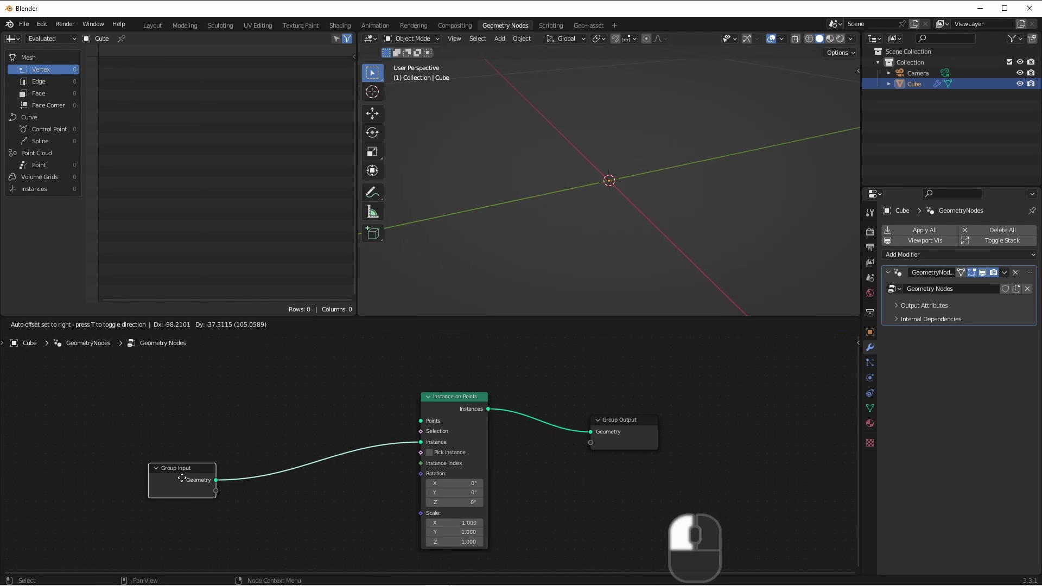
left_click_drag(469, 400, 547, 395)
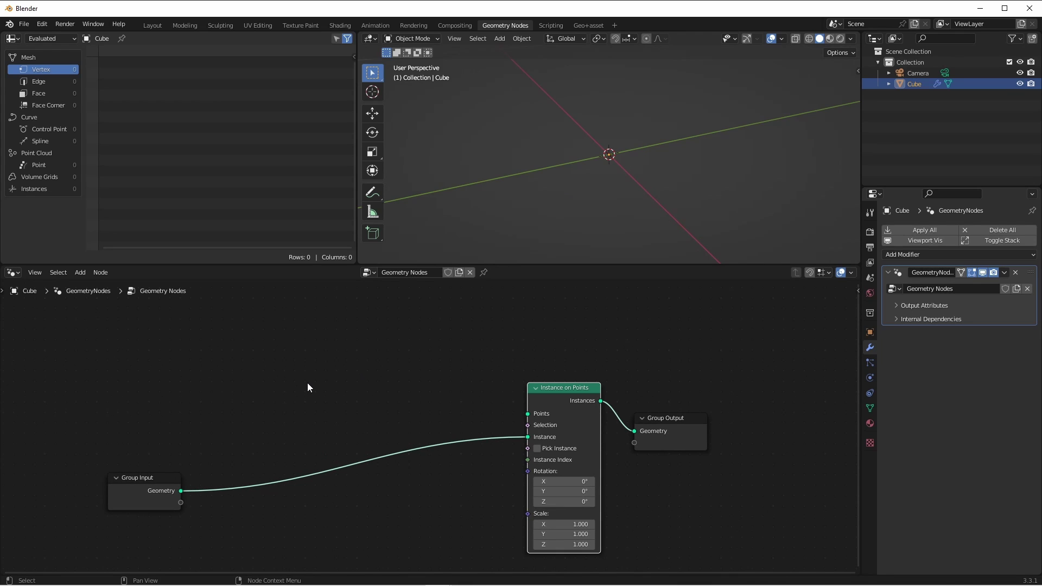
Add a Mesh Line node and connect its Mesh output to the Points input of Instance on Points.
key("shift+a")
mouse_move(267, 400)
left_click(353, 403)
left_click(267, 309)
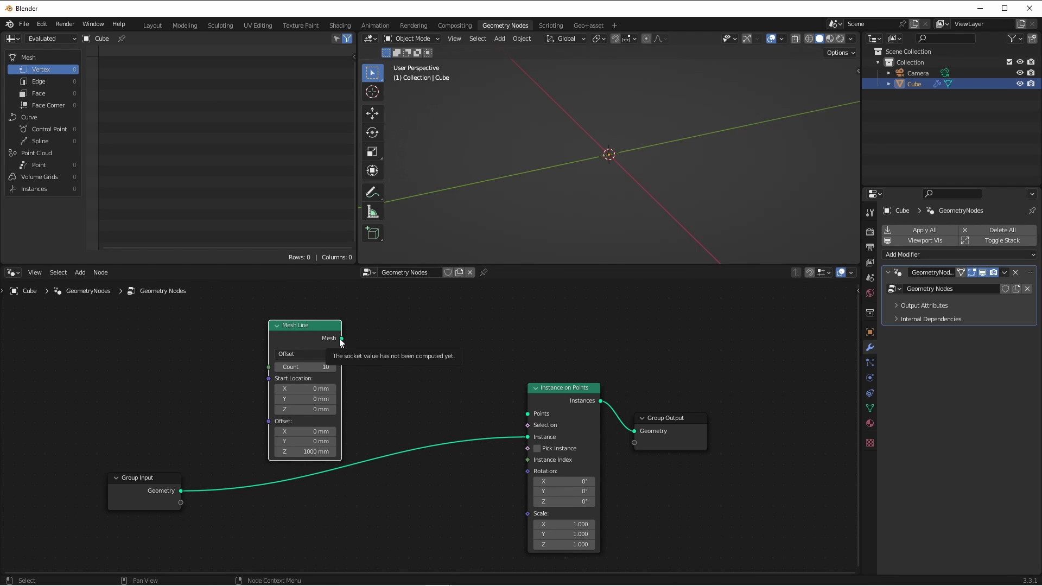
left_click_drag(342, 338, 528, 414)
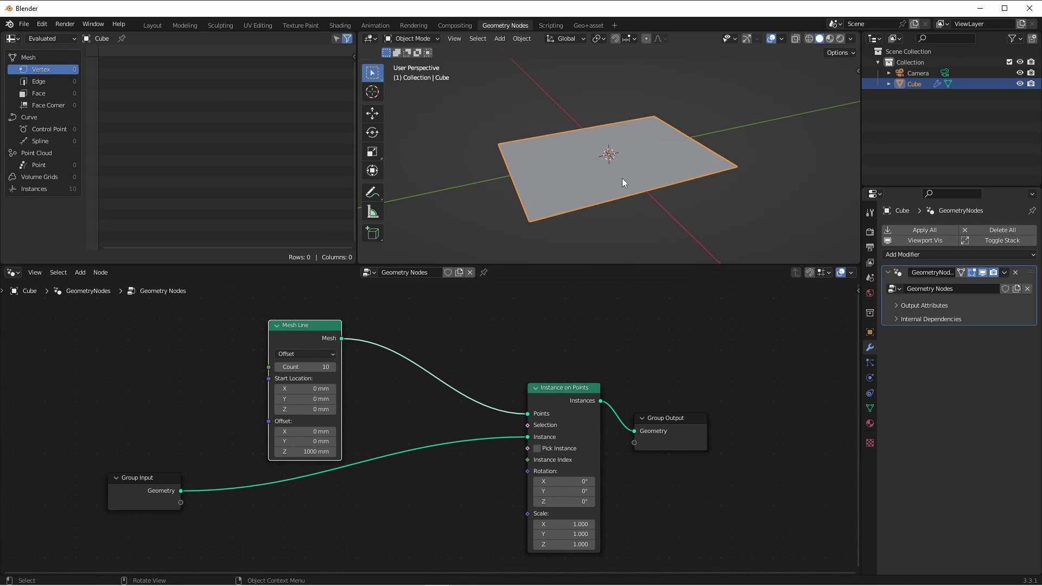
scroll(642, 176, "down", 3)
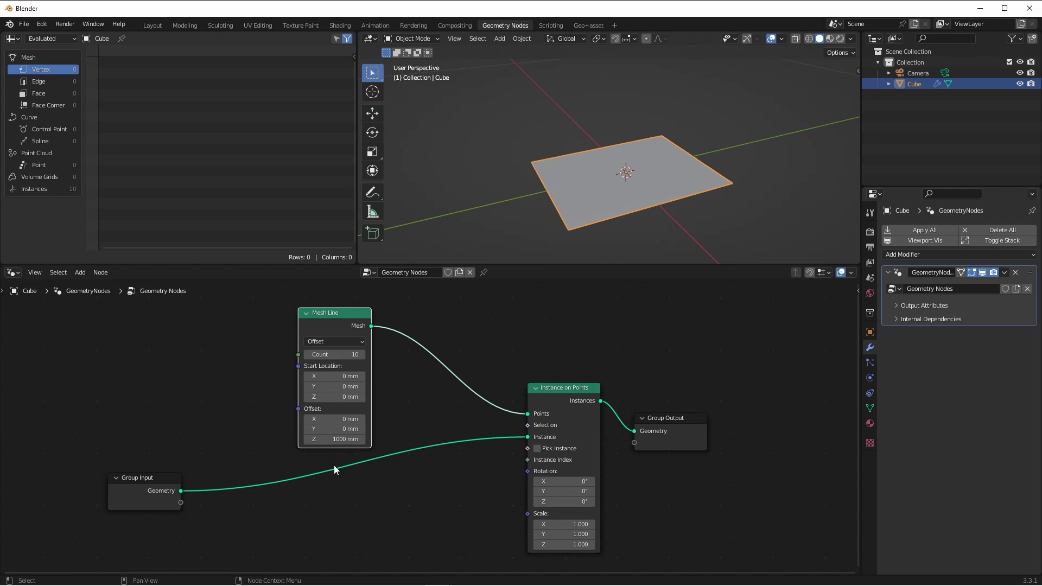
Spread the nodes apart and add a Bounding Box node fed by the Group Input geometry.
left_click_drag(317, 317, 355, 315)
left_click_drag(355, 314, 405, 312)
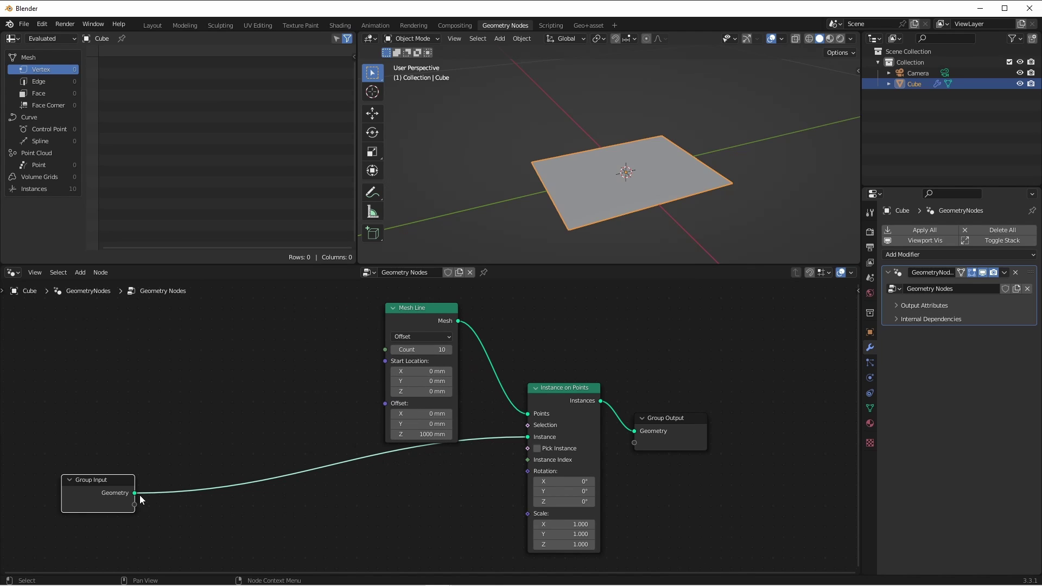
left_click_drag(134, 494, 181, 415)
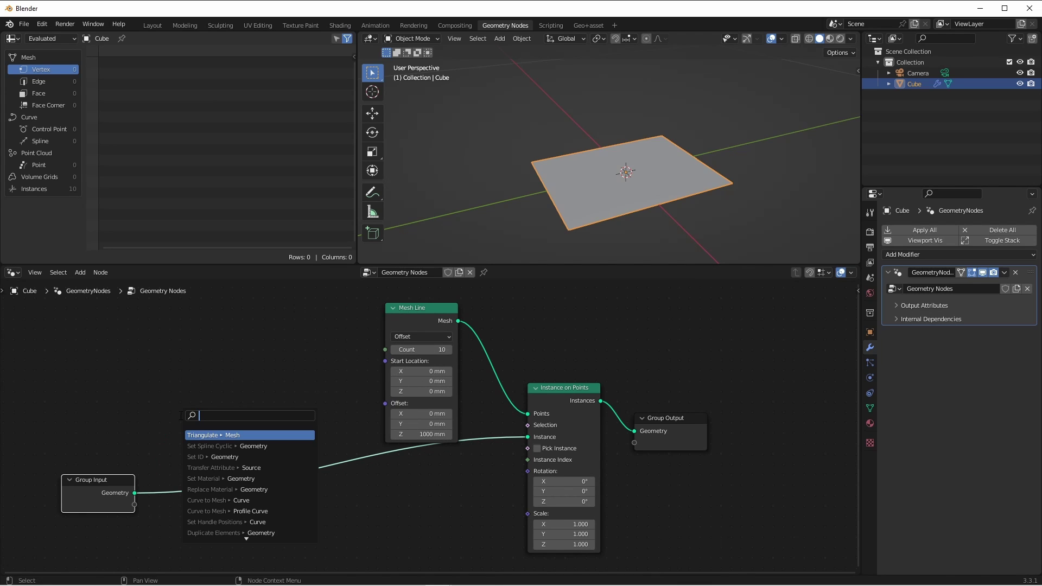
type("b")
key("Return")
left_click(193, 377)
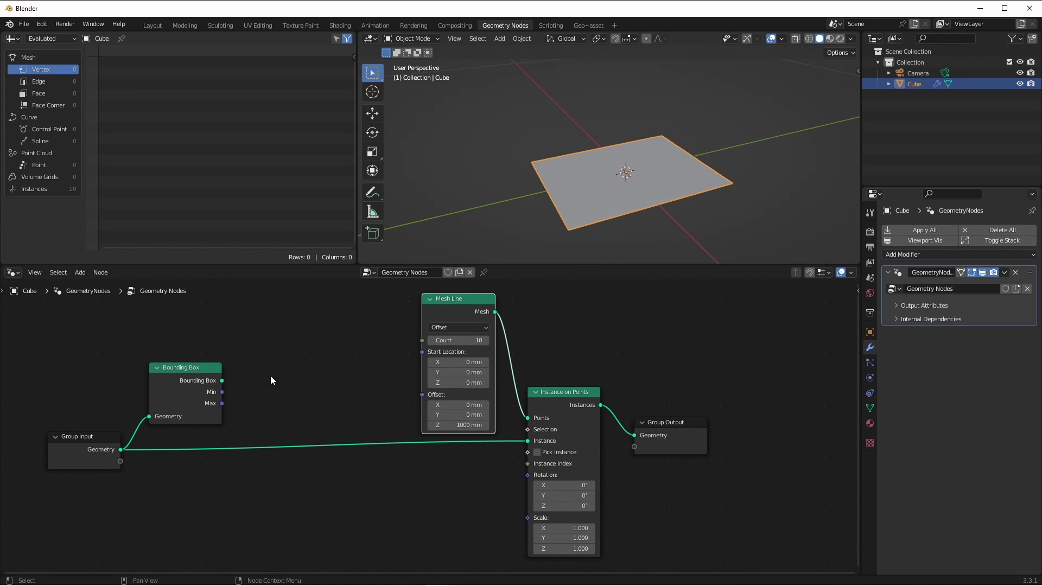
Add a Vector Math node set to Subtract that takes the bounding box's Min away from its Max.
key("shift+a")
mouse_move(246, 452)
left_click(323, 484)
left_click(274, 334)
left_click(277, 343)
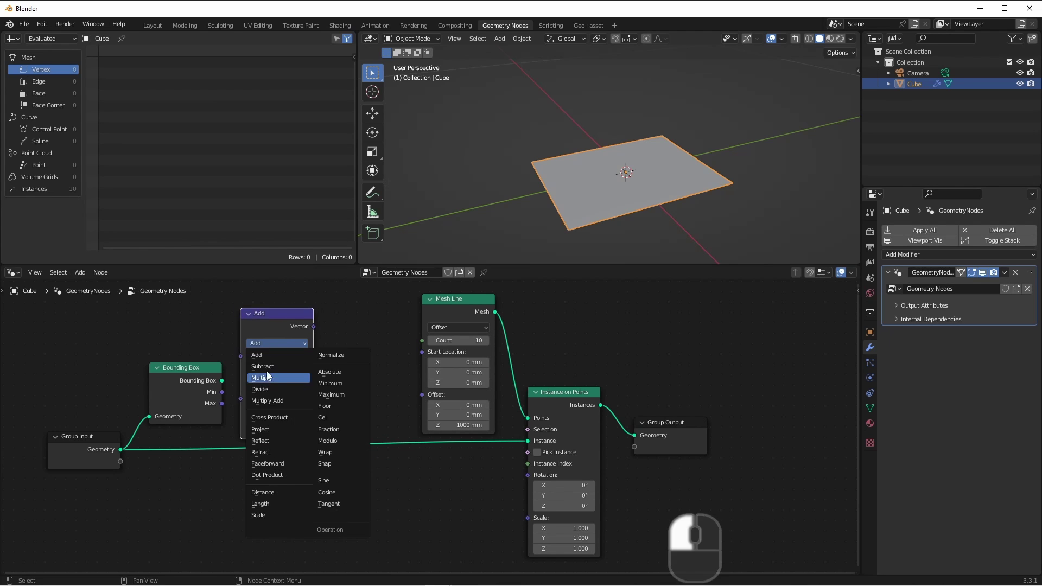
left_click(265, 366)
left_click_drag(222, 403, 240, 367)
Feed the Subtract node's vector into a new Separate XYZ node.
left_click_drag(268, 330, 290, 367)
type("se")
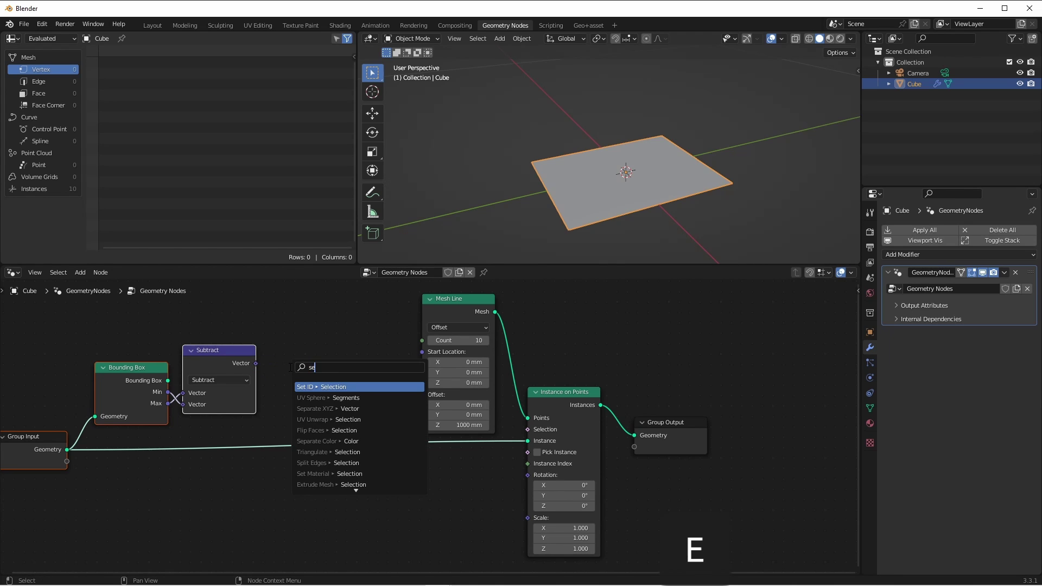
type("p")
key("Return")
left_click(268, 338)
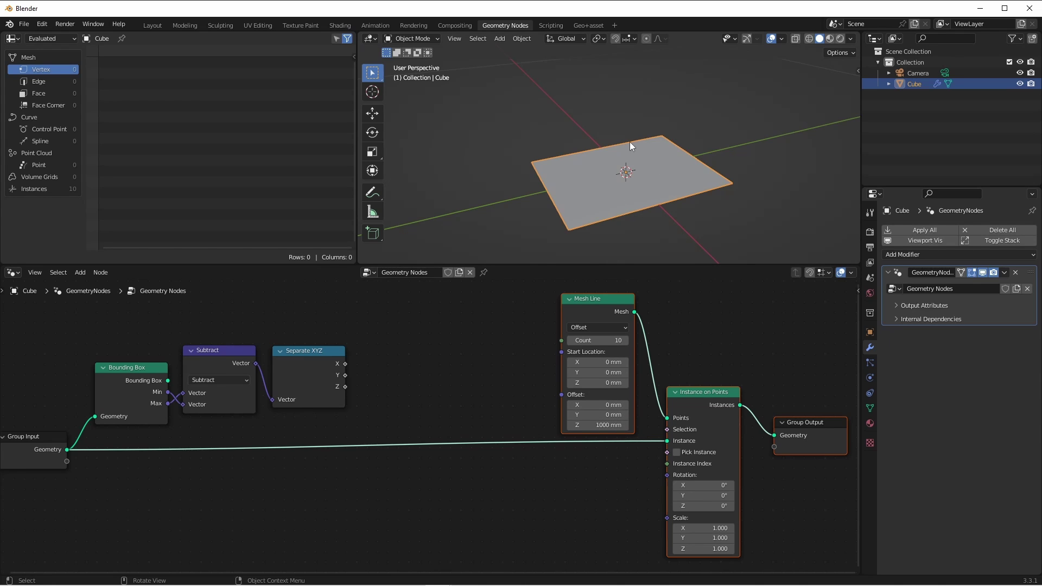
Add a Combine XYZ node driving the Mesh Line's Offset and connect the Separate XYZ node's Z output to its Z input.
key("shift+a")
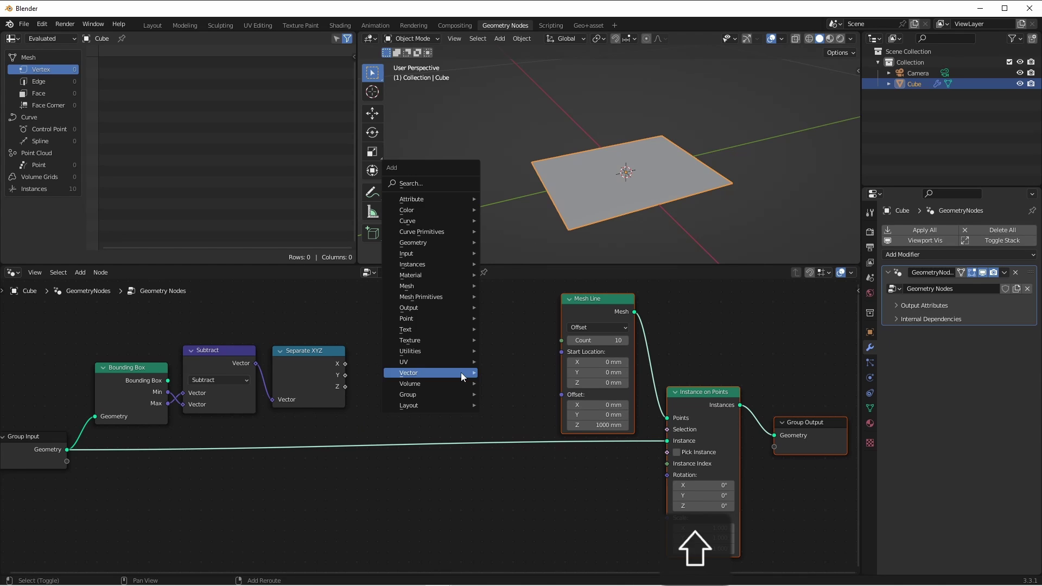
type("scomb")
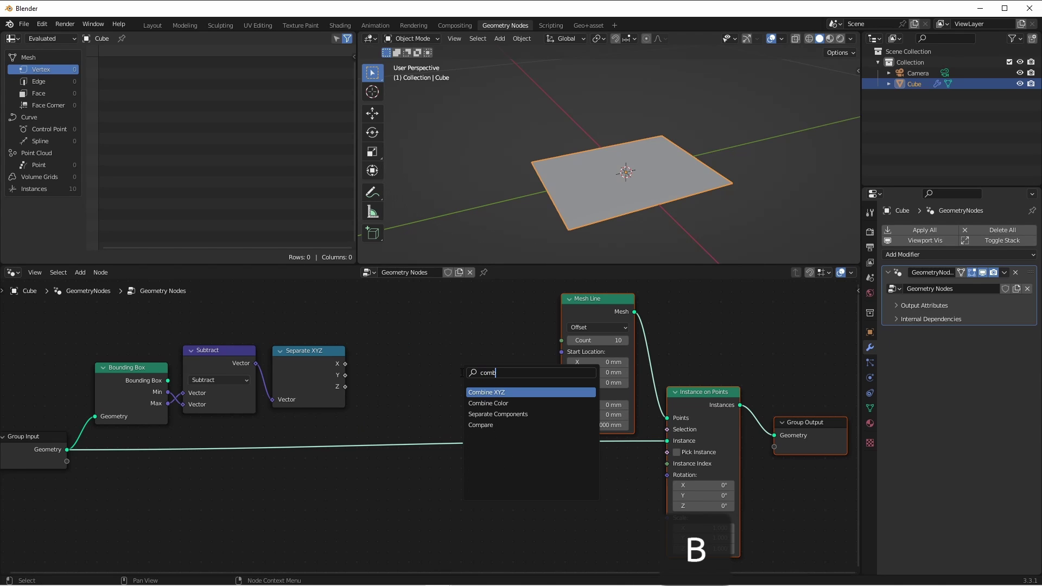
key("Return")
left_click_drag(534, 391, 562, 395)
left_click_drag(497, 377, 505, 359)
left_click_drag(346, 386, 467, 408)
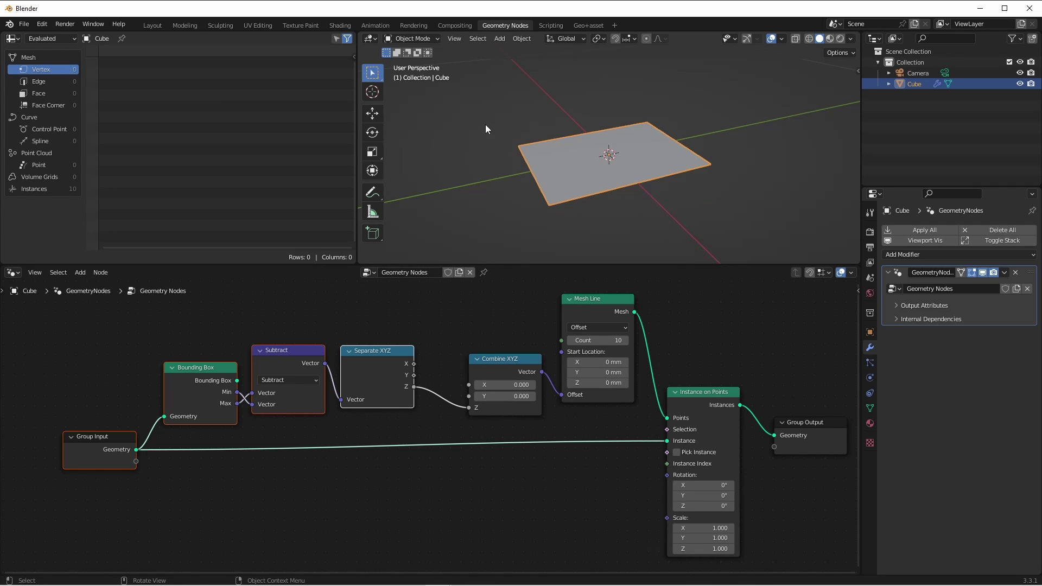
Examine the edges of the stacked sheets up close from the right side view.
key("grave")
scroll(552, 147, "up", 6)
scroll(551, 147, "up", 5)
middle_click_drag(393, 227, 497, 188, "shift")
scroll(497, 188, "up", 11)
middle_click_drag(652, 108, 534, 212, "shift")
scroll(535, 213, "up", 9)
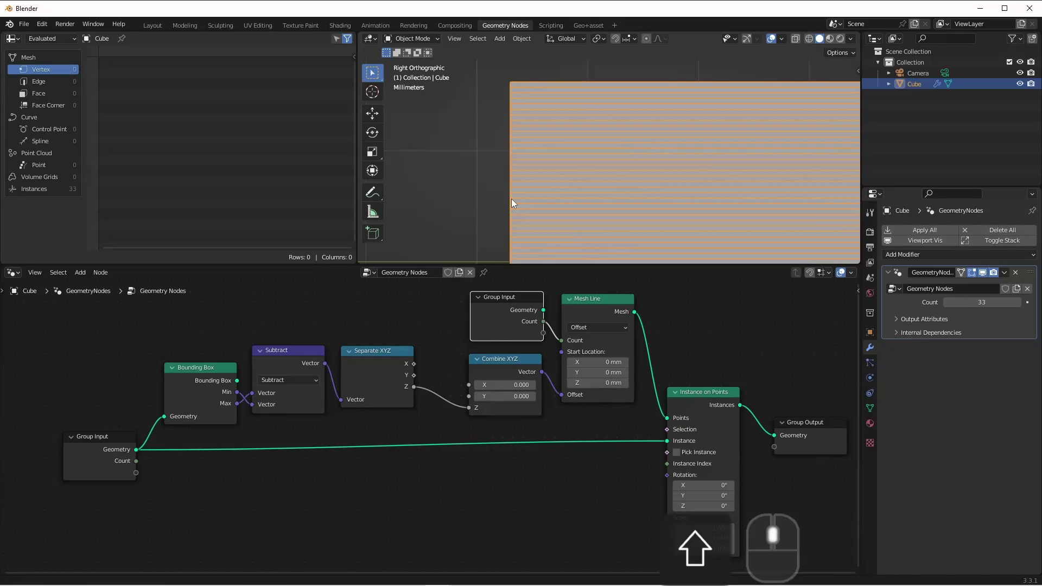
middle_click_drag(512, 199, 494, 132, "shift")
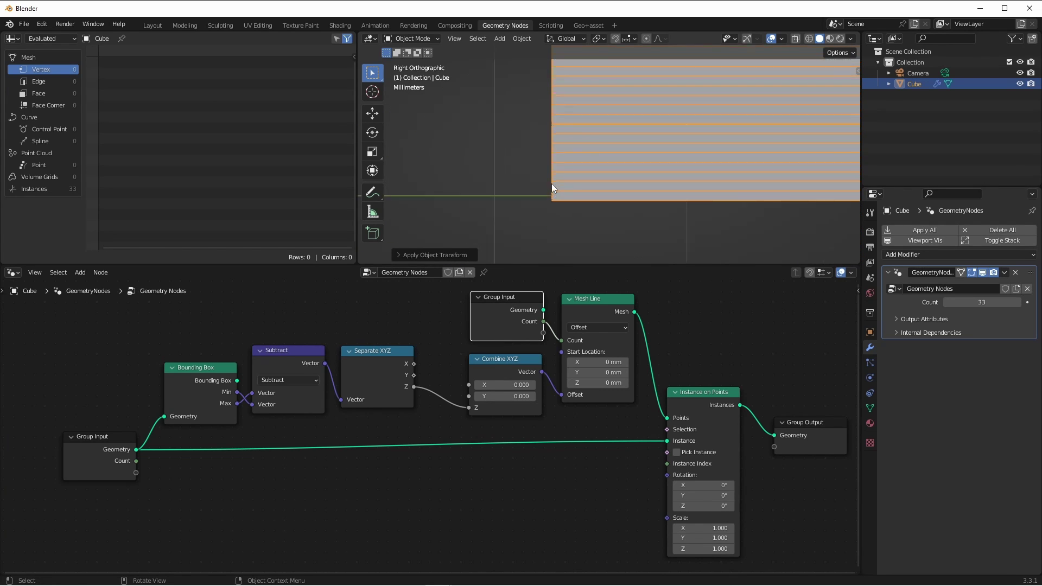
scroll(554, 200, "up", 6)
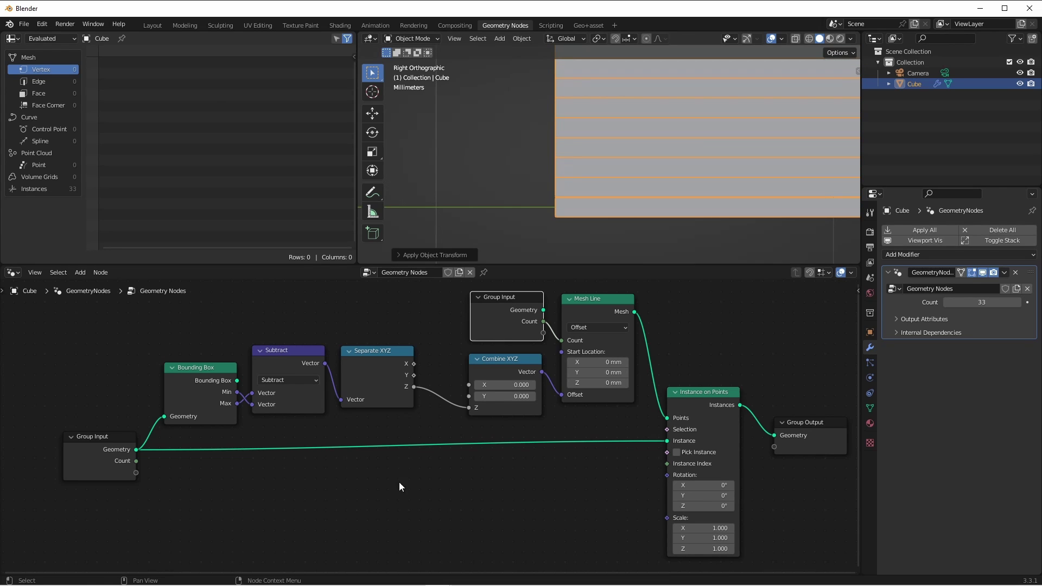
Move the Group Input, Bounding Box, Subtract and Separate XYZ nodes together to open a gap before Combine XYZ.
left_click_drag(404, 507, 107, 362)
key("g")
middle_click_drag(374, 374, 365, 373)
left_click_drag(365, 373, 327, 373)
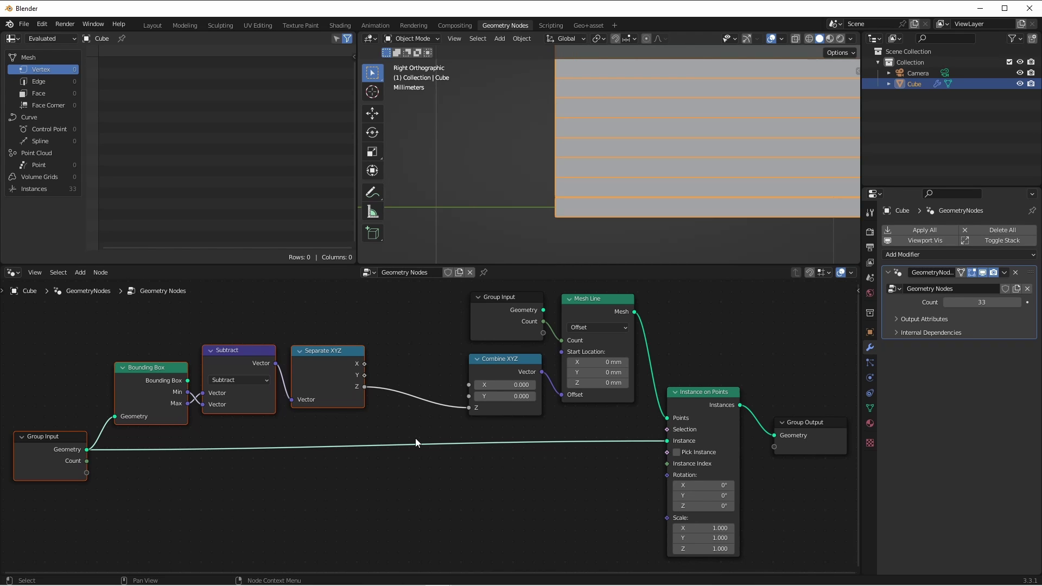
key("Escape")
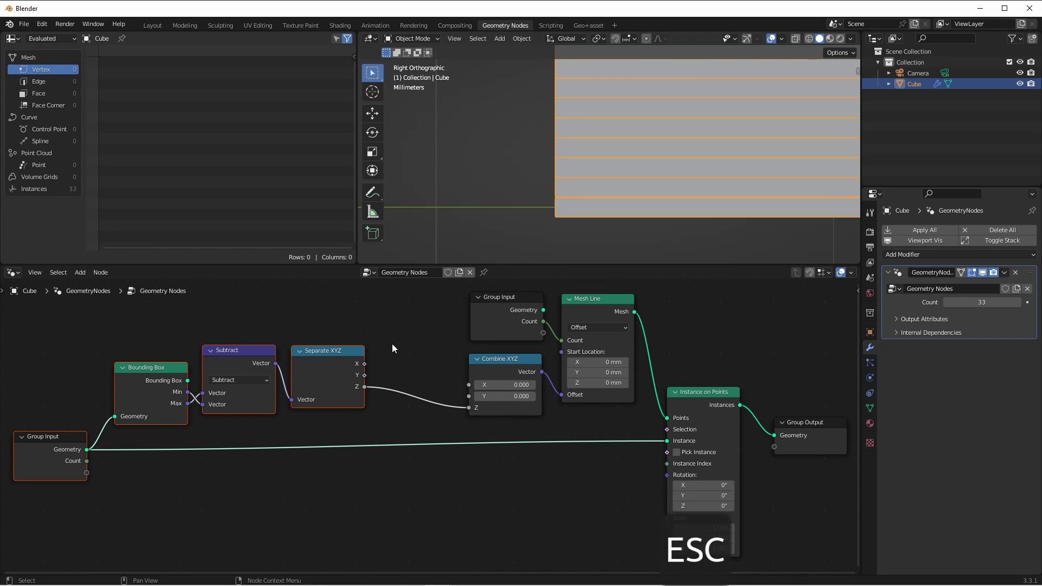
Insert a Math node set to Add on the Z link between Separate XYZ and Combine XYZ.
key("shift+a")
mouse_move(392, 344)
left_click(436, 451)
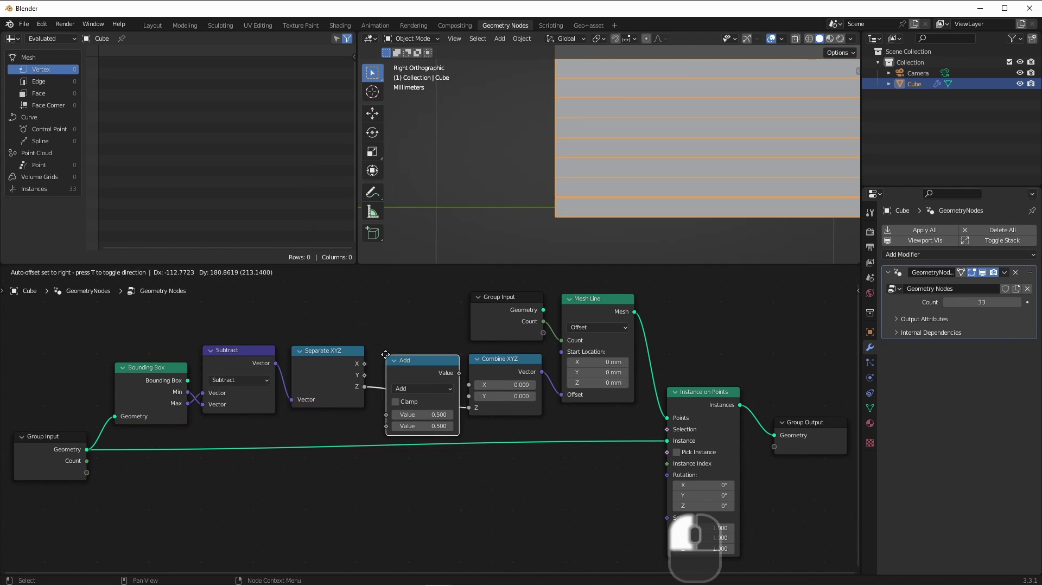
left_click(406, 364)
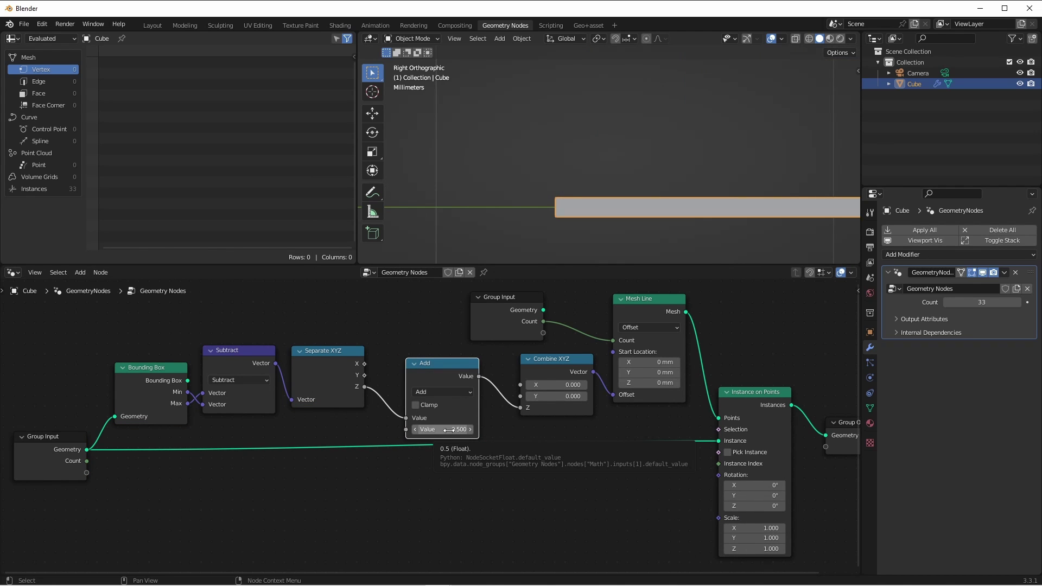
Set the Add node's second value to 0.00001 to leave small gaps between the stacked sheets.
double_click(448, 430)
type(".0001")
key("Return")
double_click(436, 430)
type(".00001")
key("Return")
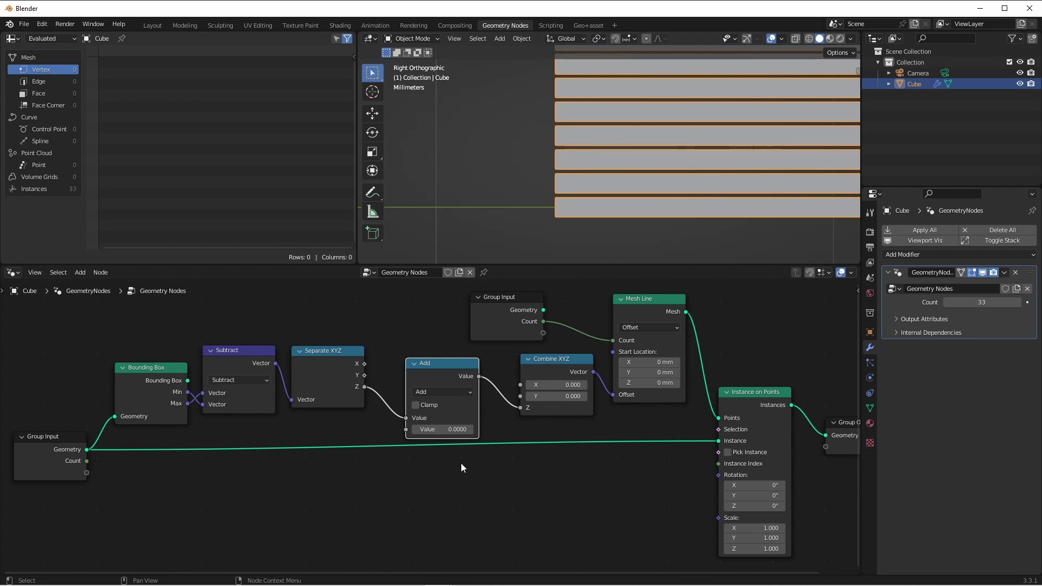
left_click(437, 430)
Add a Cone mesh node below the node chain and expose its Radius Bottom as a group input.
left_click(404, 472)
key("shift+a")
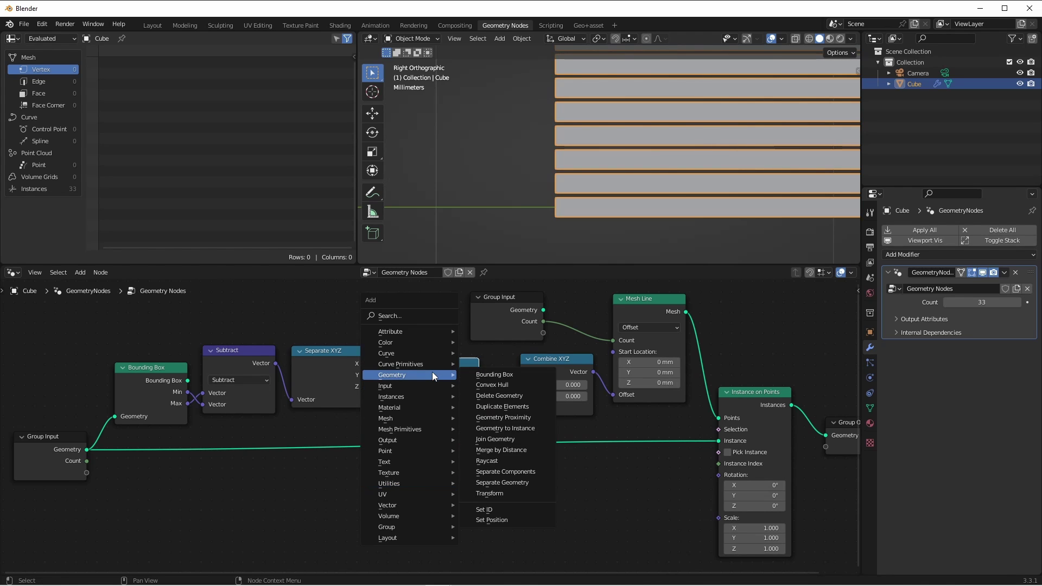
mouse_move(415, 430)
left_click(520, 429)
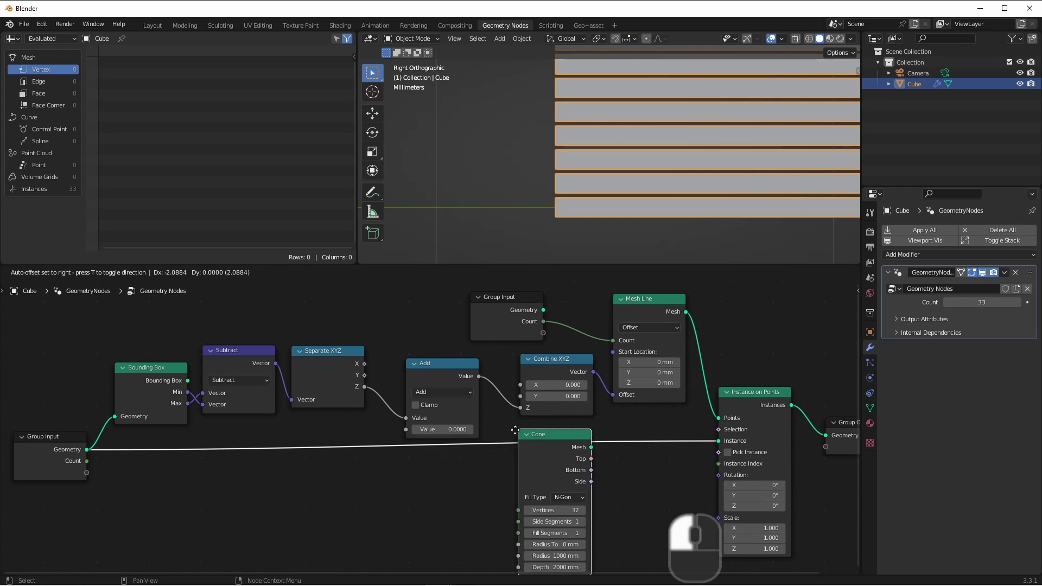
left_click(429, 476)
middle_click_drag(86, 473, 112, 387)
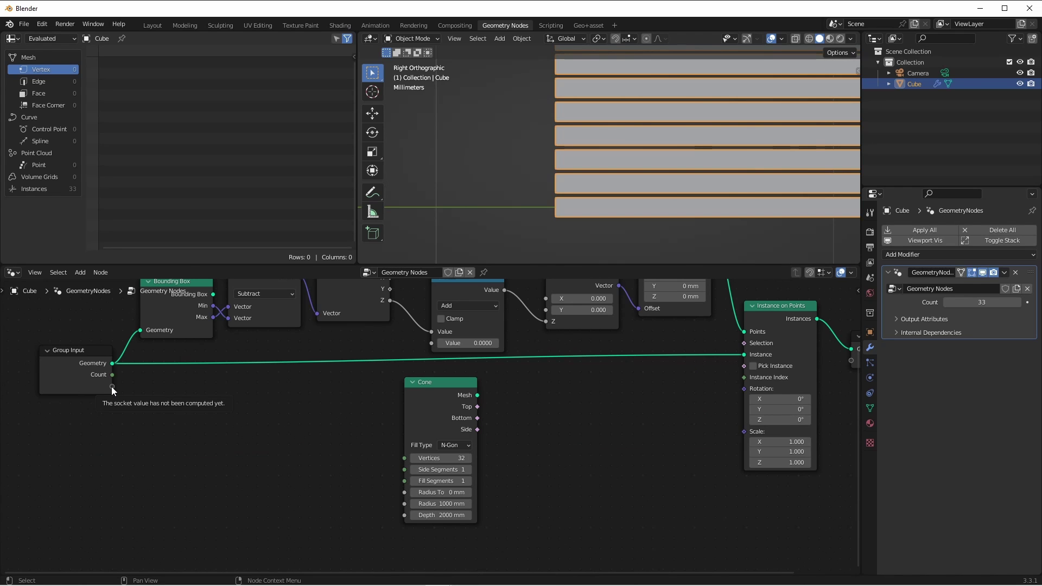
left_click_drag(112, 387, 411, 506)
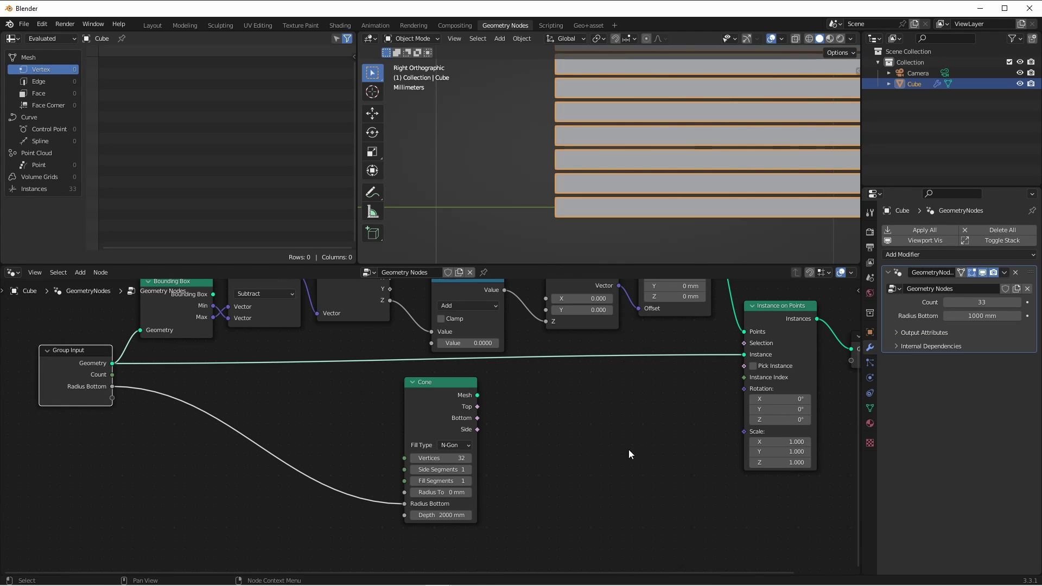
Rename the group input Radius Bottom to Padding.
key("n")
left_click(854, 365)
double_click(790, 328)
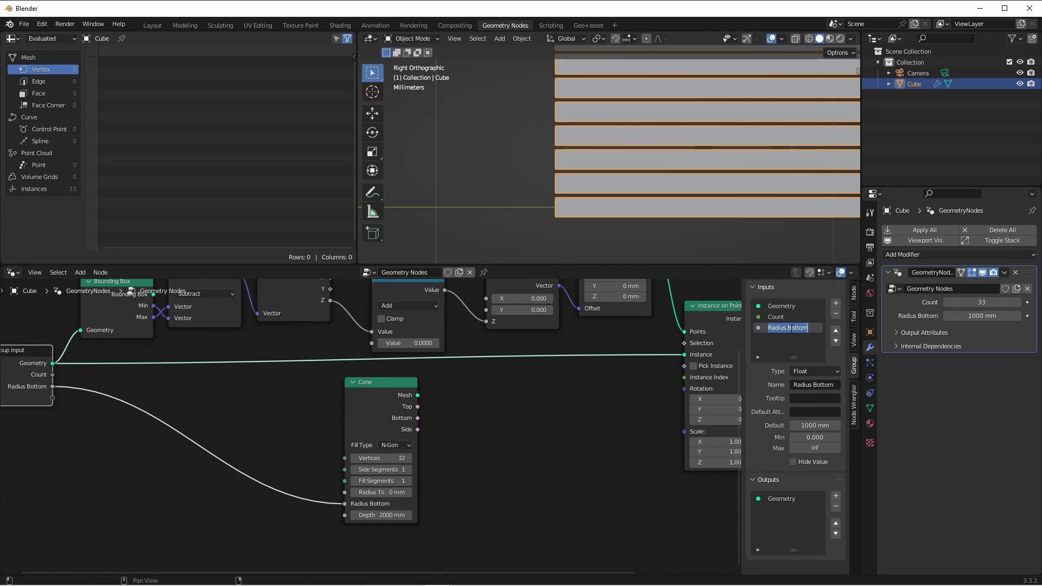
type("Padding")
key("Return")
Delete the Cone node and link the Padding group input to the Add node's second value.
scroll(411, 413, "down", 2)
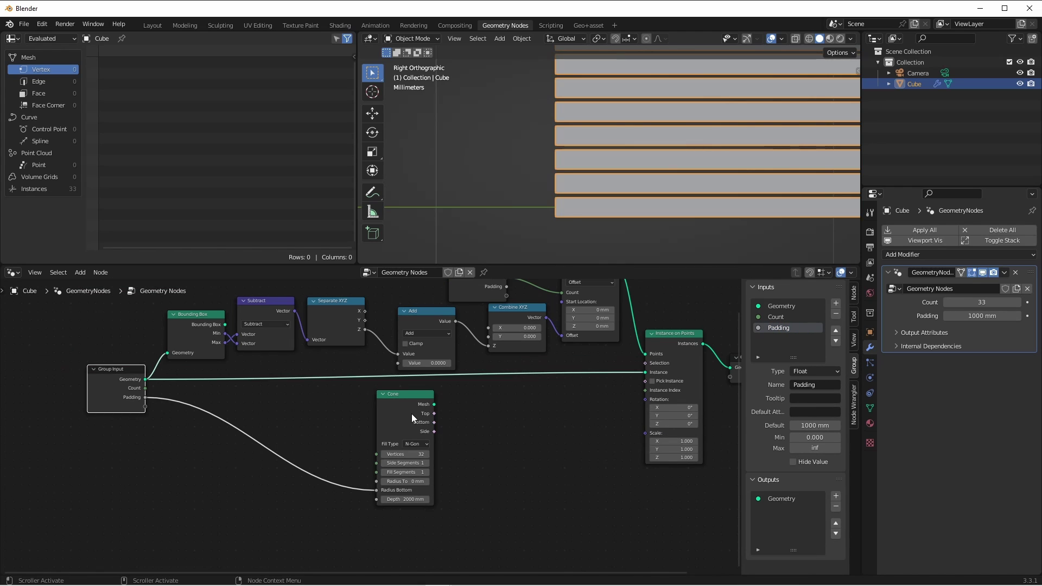
left_click(411, 414)
key("x")
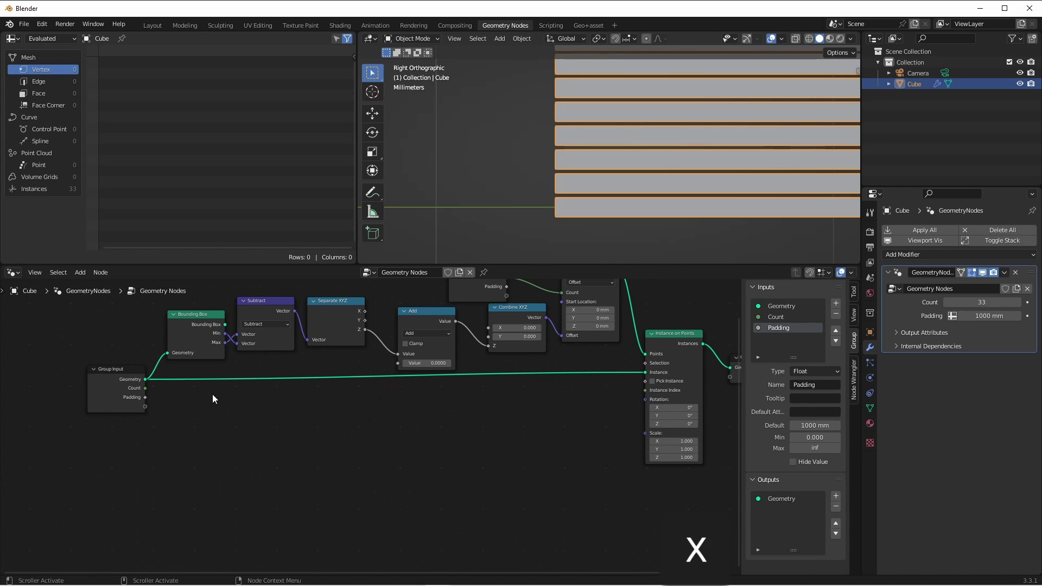
left_click_drag(146, 398, 153, 398)
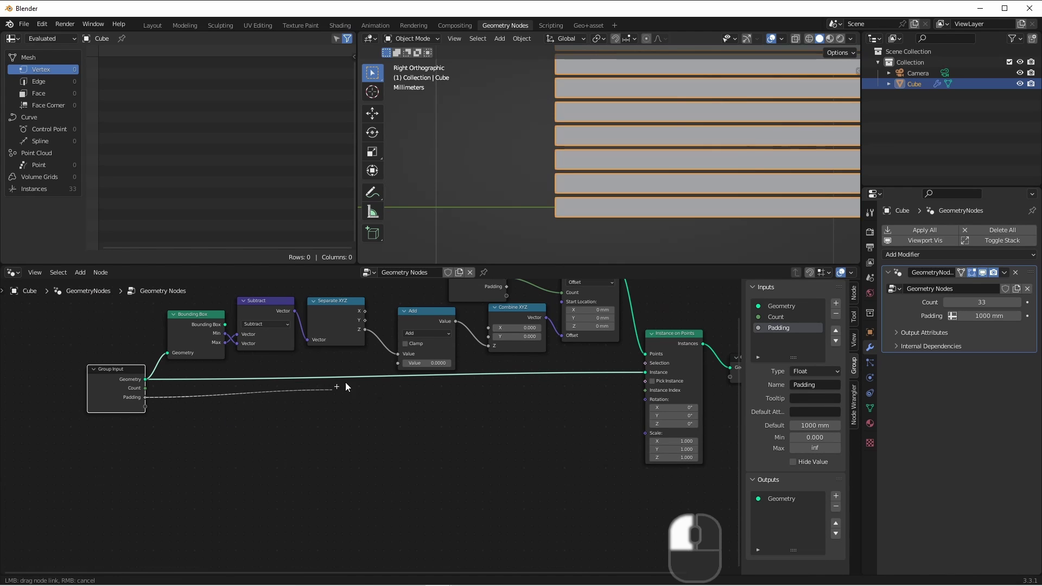
left_click_drag(352, 376, 399, 364)
Set the modifier's Padding to 0.01 mm.
left_click(983, 316)
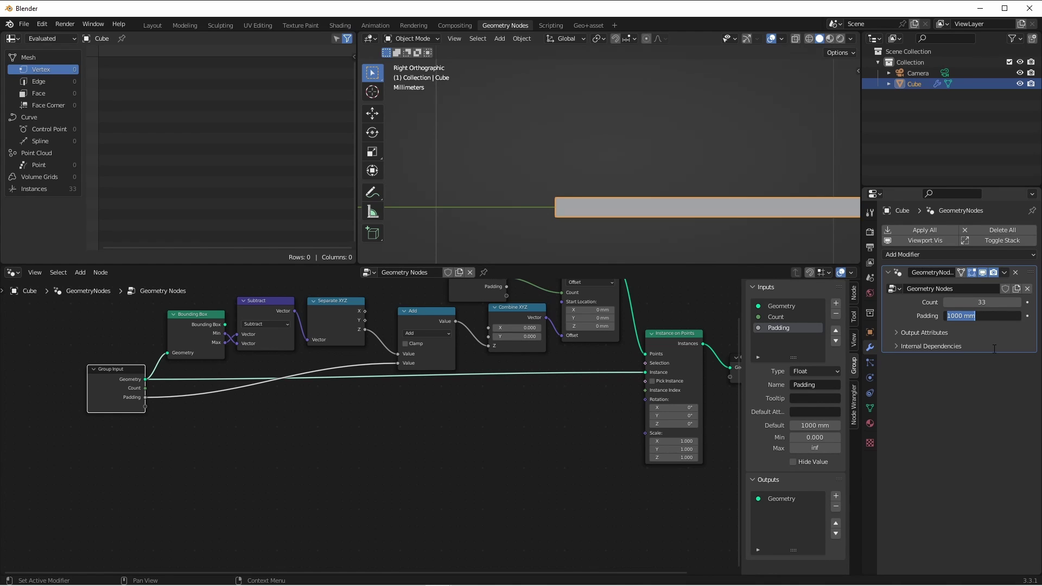
type(".01mm")
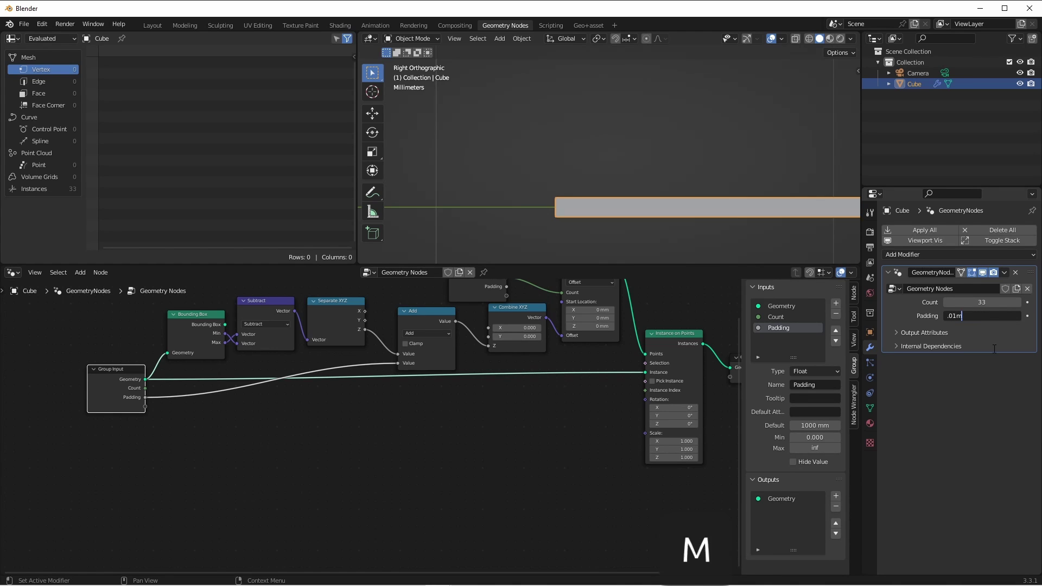
key("Return")
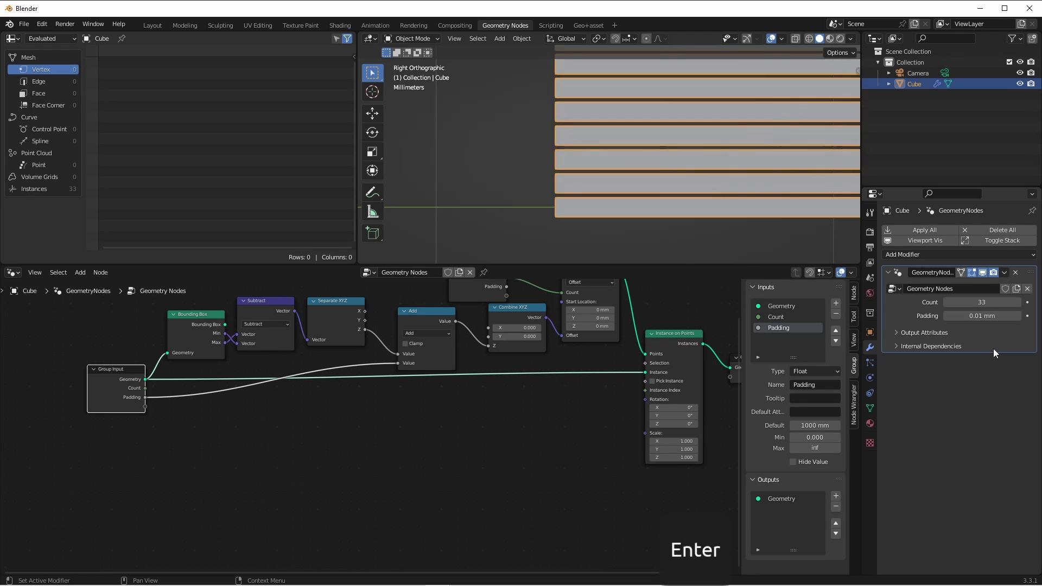
Insert a Translate Instances node on the link between Instance on Points and Group Output.
middle_click(555, 192)
scroll(572, 177, "down", 2)
middle_click_drag(571, 177, 754, 137)
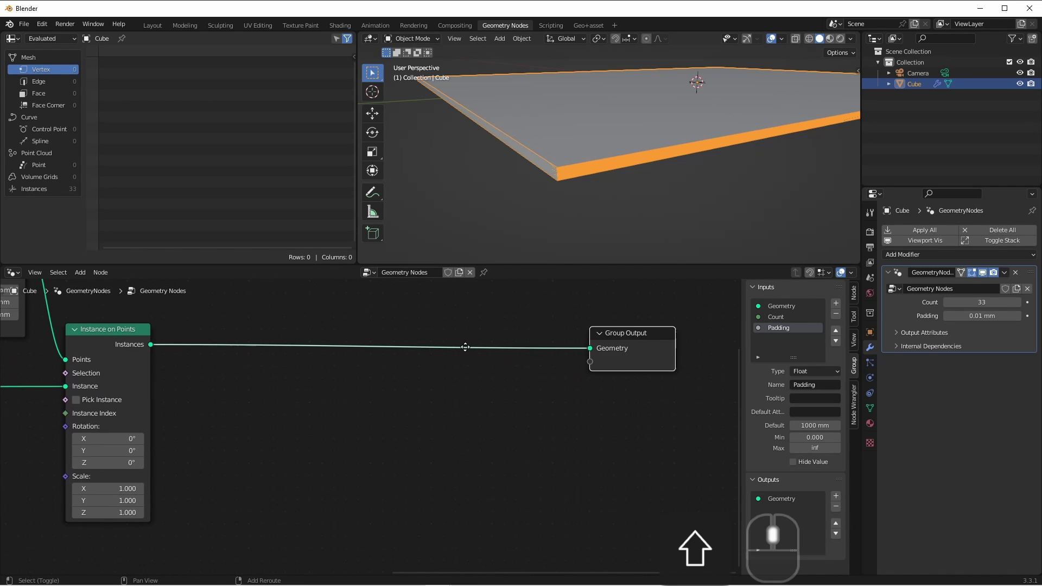
middle_click_drag(466, 347, 461, 345, "shift")
key("shift+a")
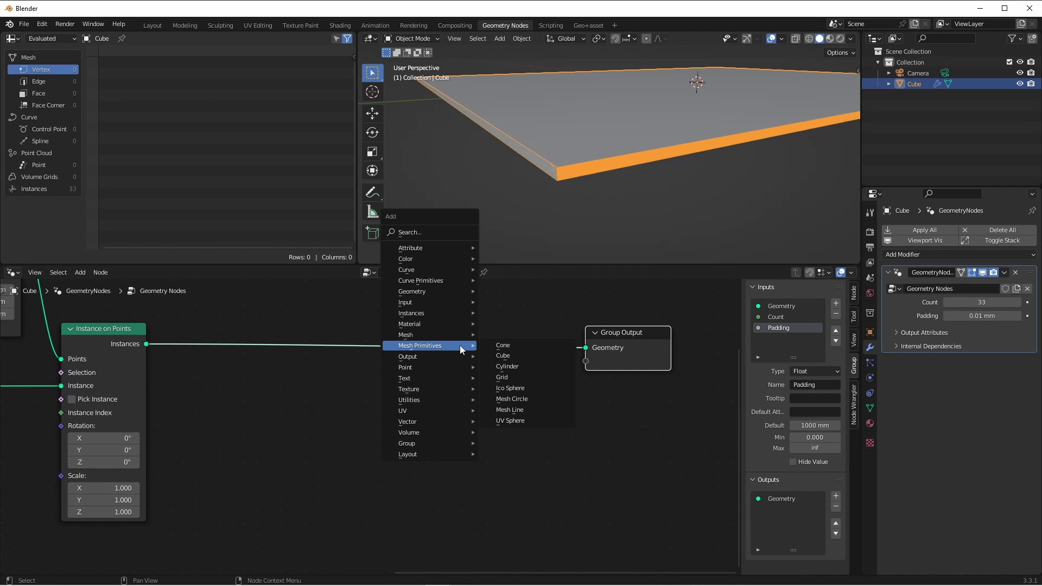
mouse_move(439, 314)
left_click(521, 366)
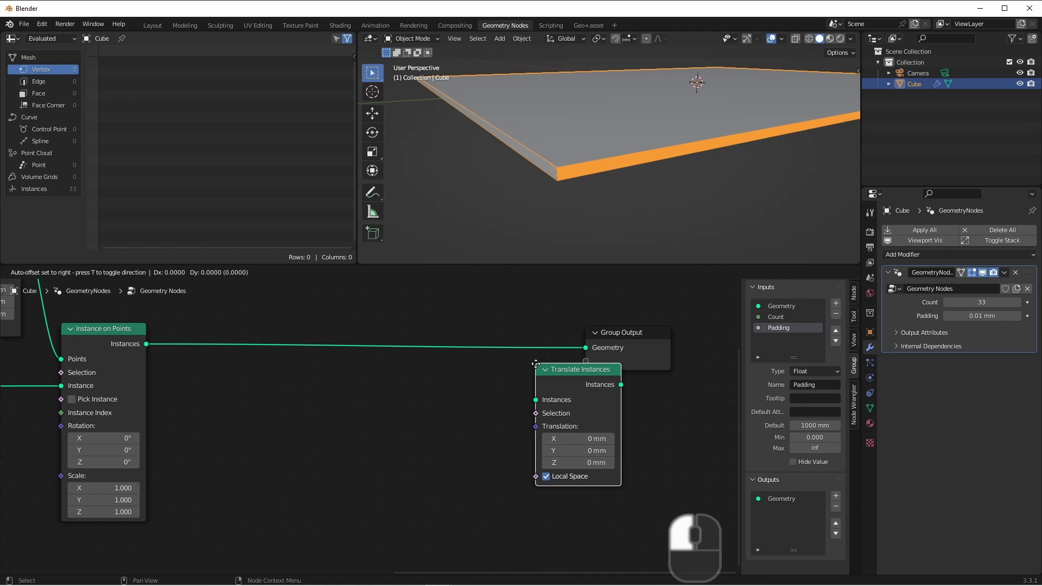
left_click(524, 337)
scroll(607, 537, "down", 2)
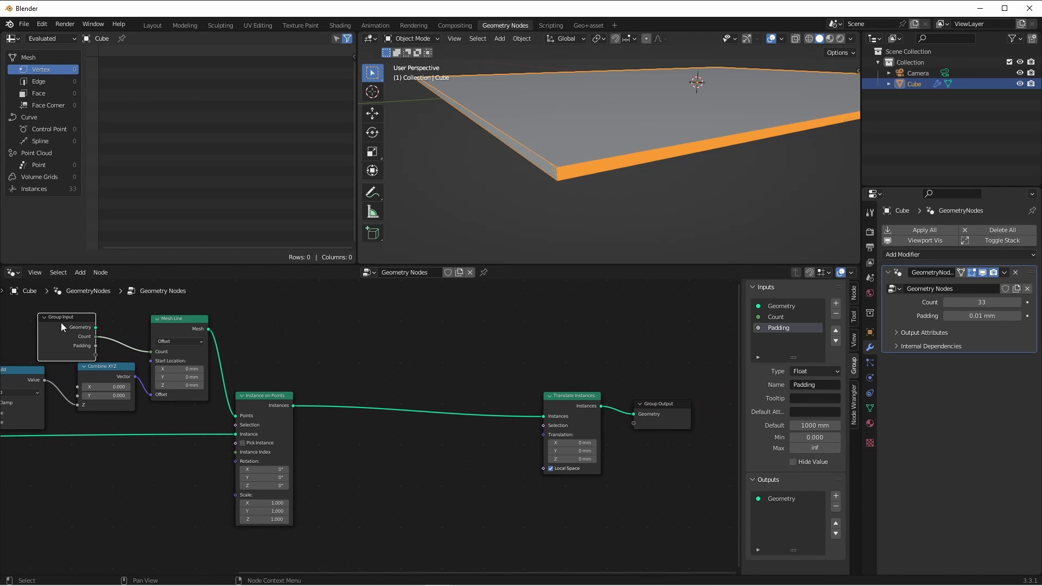
Duplicate the Group Input node near Translate Instances and expose the node's Translation as a new group input.
key("shift+d")
left_click(397, 452)
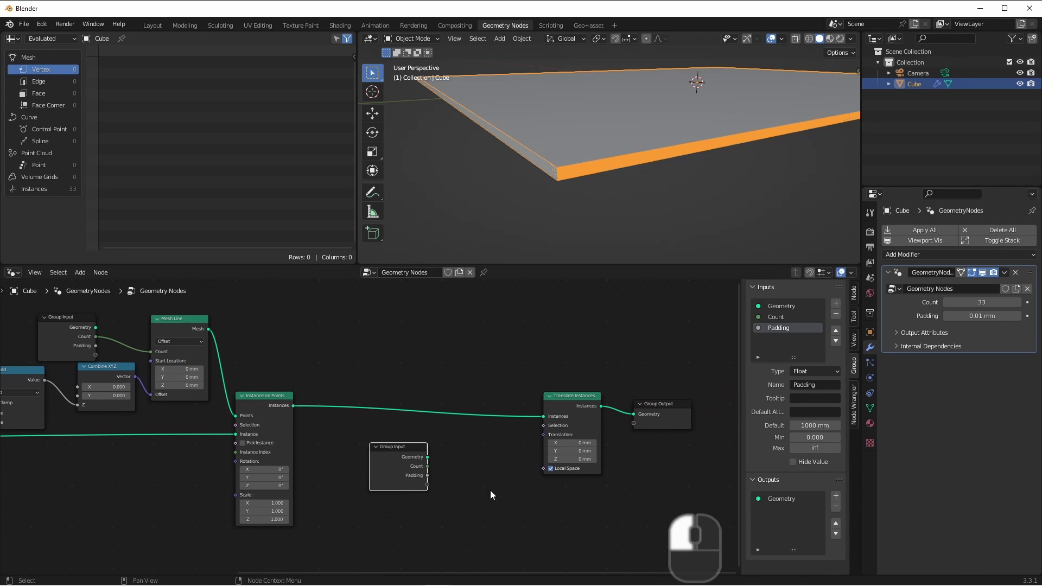
scroll(493, 491, "up", 2)
middle_click_drag(551, 470, 464, 470)
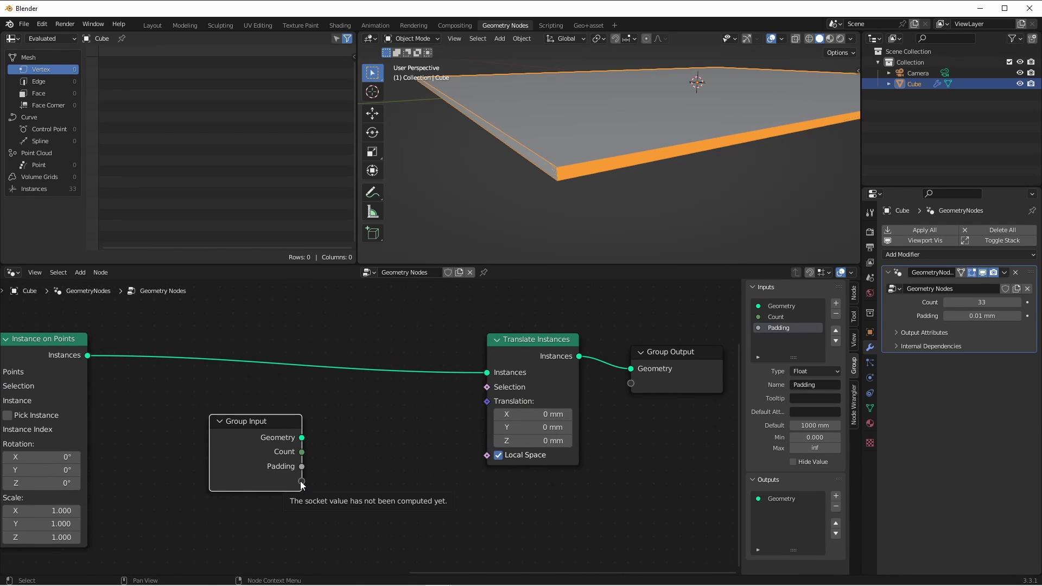
left_click_drag(302, 482, 485, 401)
Try a Translation X value of 10 mm on the sheet stack and undo it.
mouse_move(990, 330)
left_mouse_down()
mouse_move(969, 329)
mouse_move(1002, 329)
left_mouse_up()
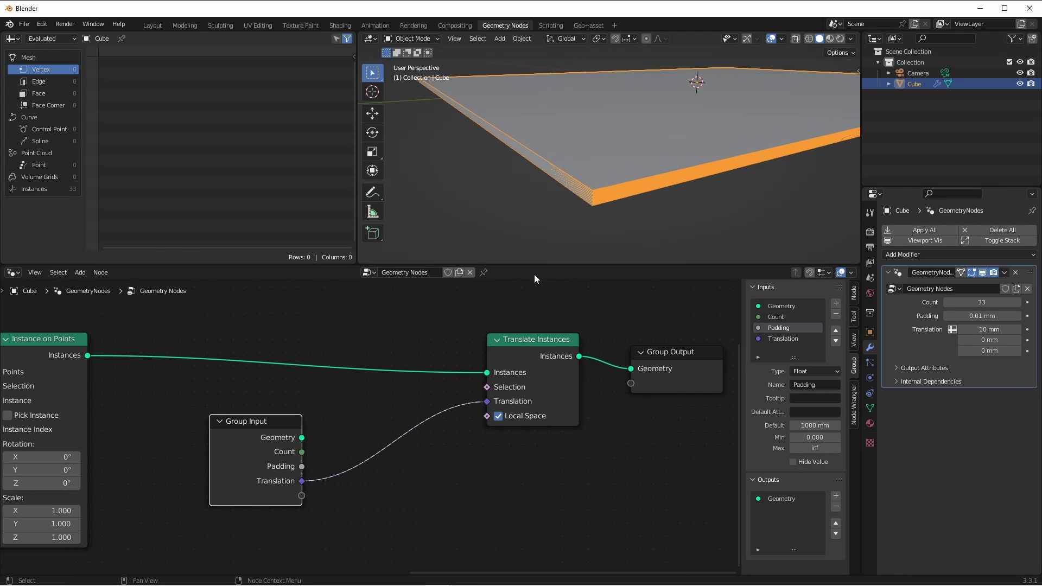
key("ctrl+z")
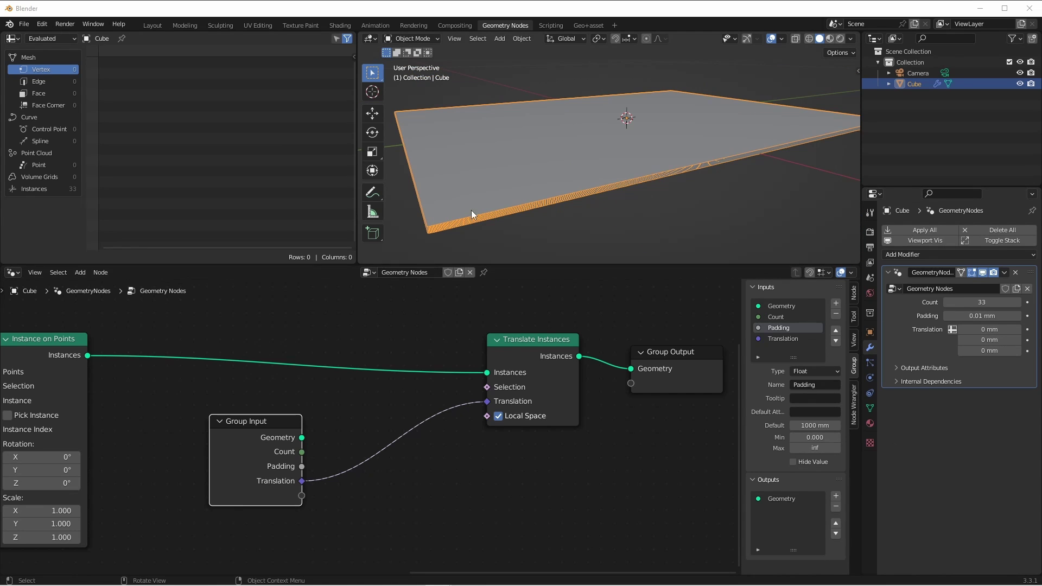
Add a Random Value node below Translate Instances and set its data type to Vector.
key("shift+a")
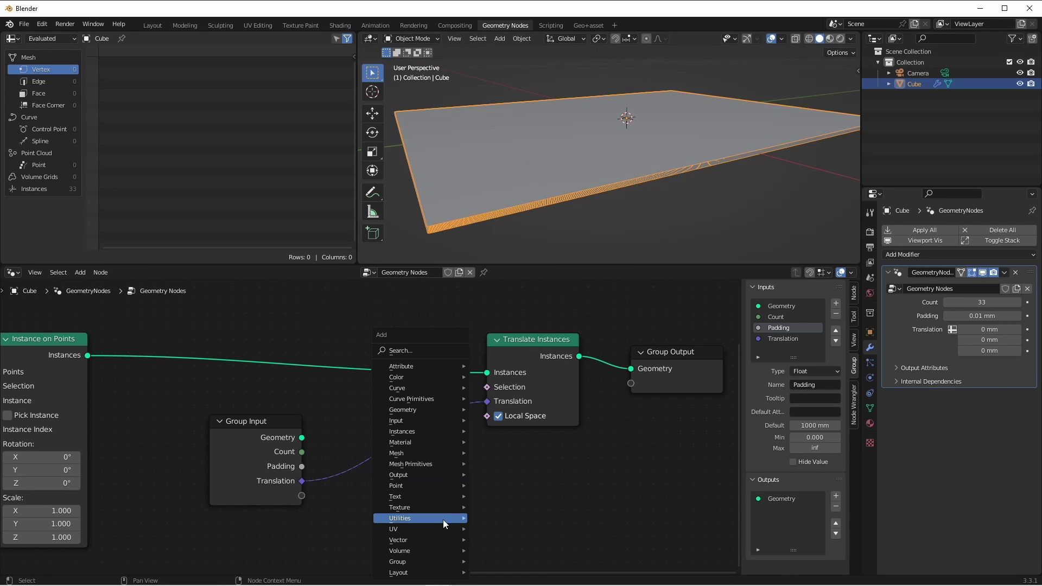
mouse_move(442, 520)
left_click(530, 496)
left_click(443, 442)
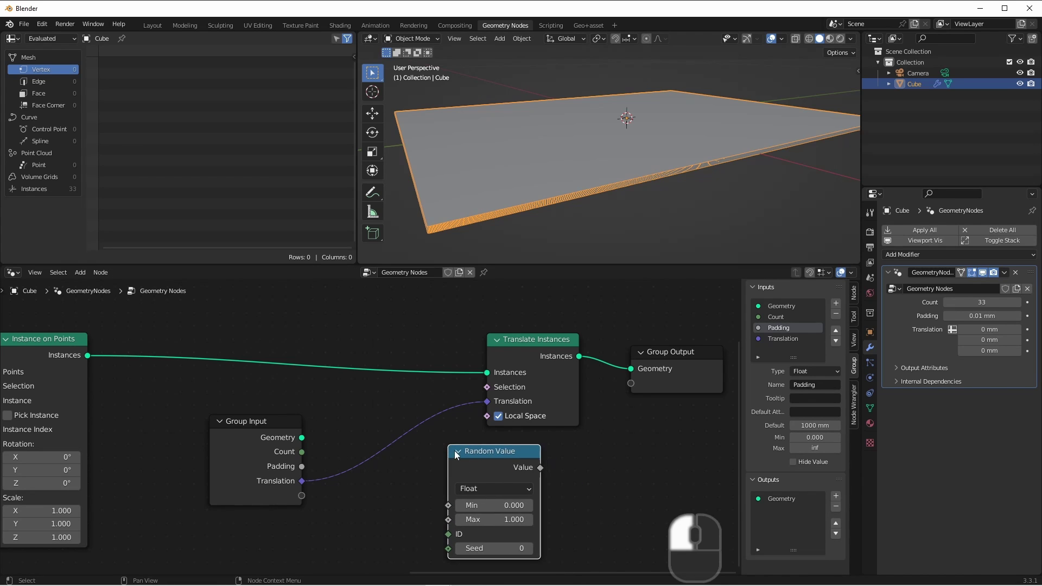
left_click(488, 486)
left_click(495, 531)
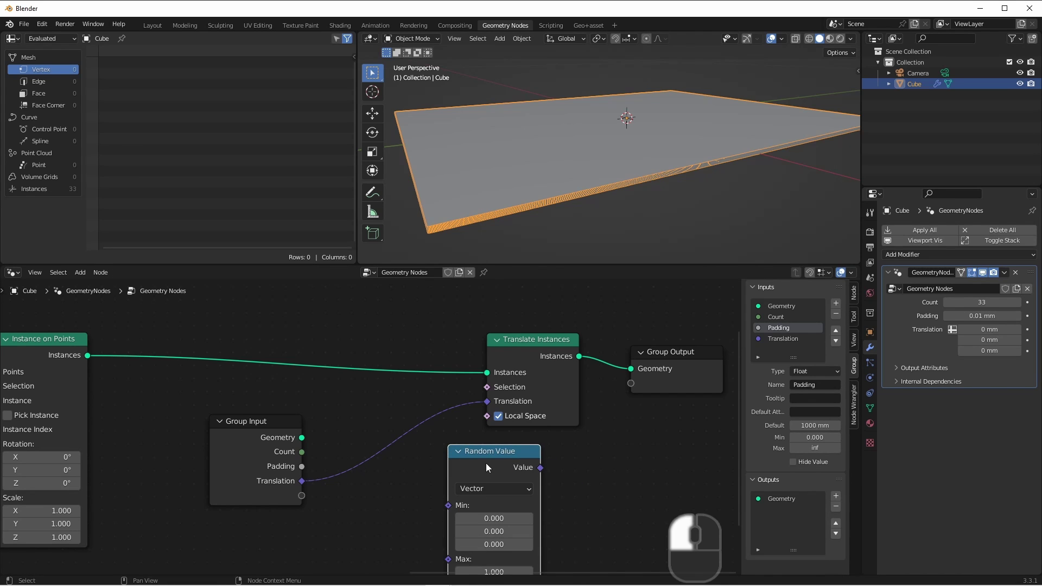
Place Random Value on the Translation link so Group Input's Translation feeds both its Min and Max.
left_click_drag(477, 498, 407, 467)
left_click(295, 469)
left_click_drag(255, 477, 406, 448)
Insert a Vector Math node on the link to Random Value's Min, set it to Scale by -1, and collapse it.
key("shift+a")
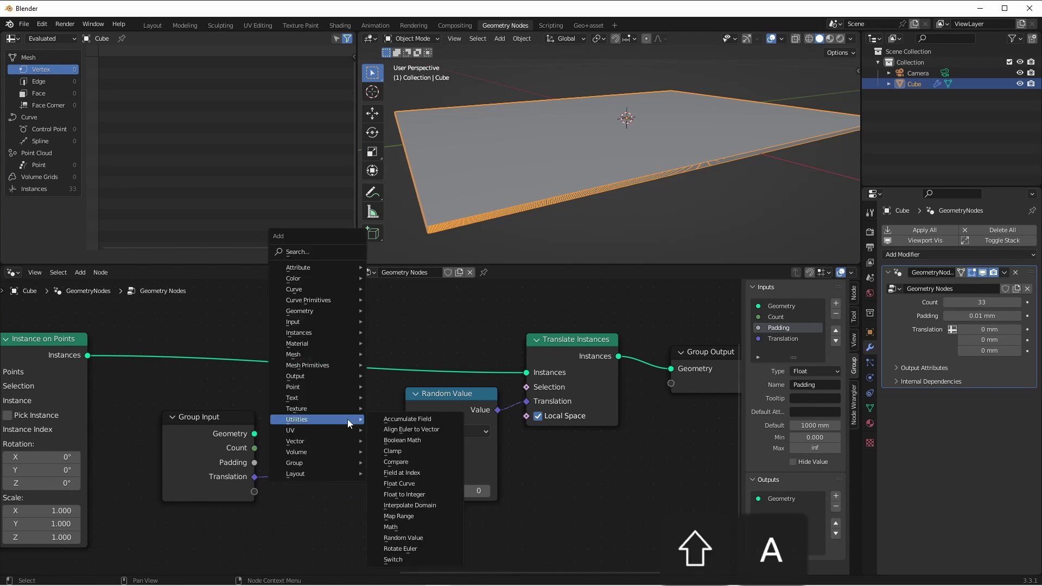
left_click(411, 474)
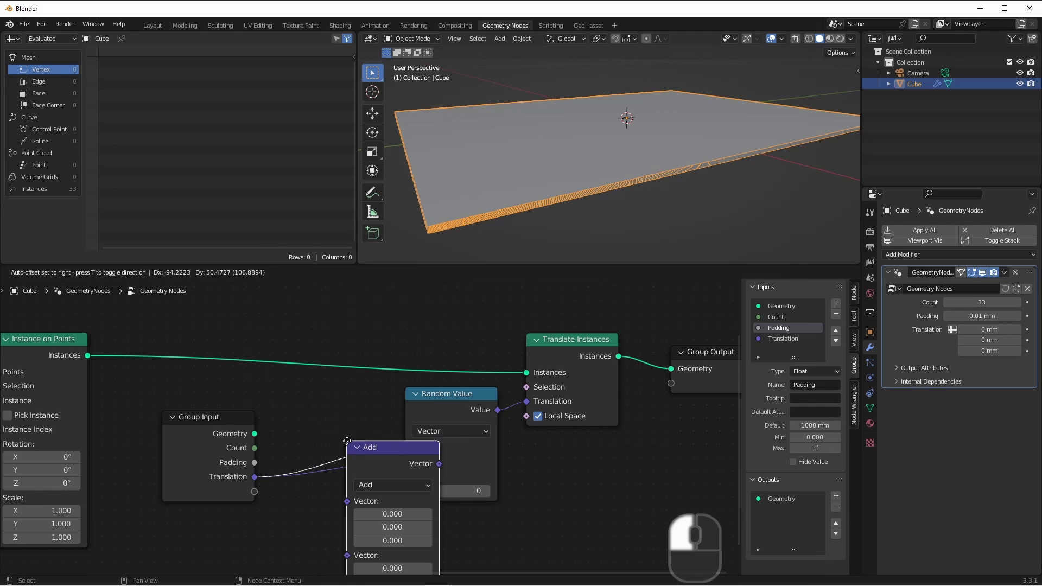
left_click(382, 473)
left_click(383, 473)
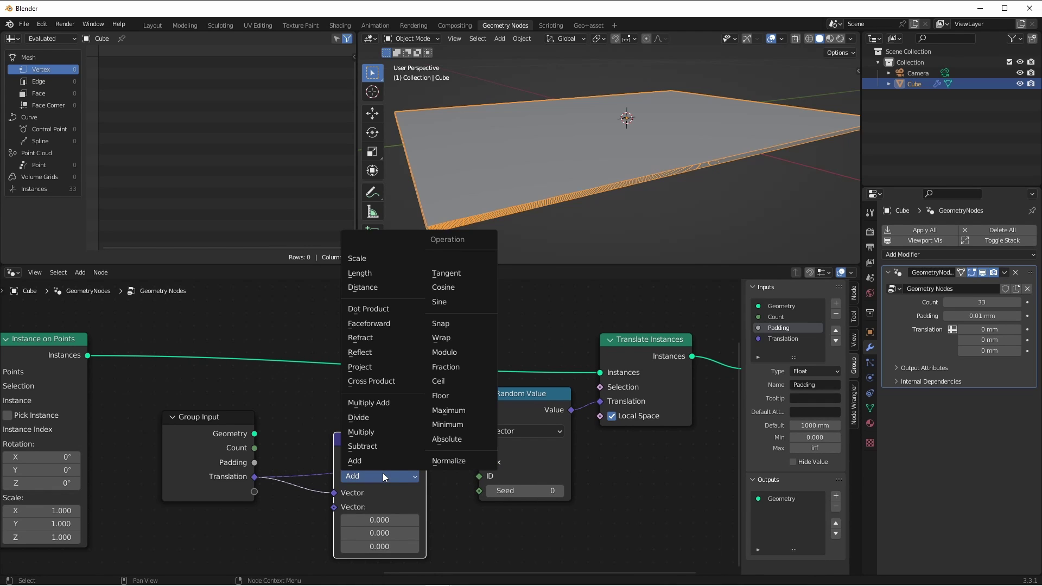
left_click(357, 259)
left_click(383, 508)
type("-1")
key("Return")
left_click(344, 439)
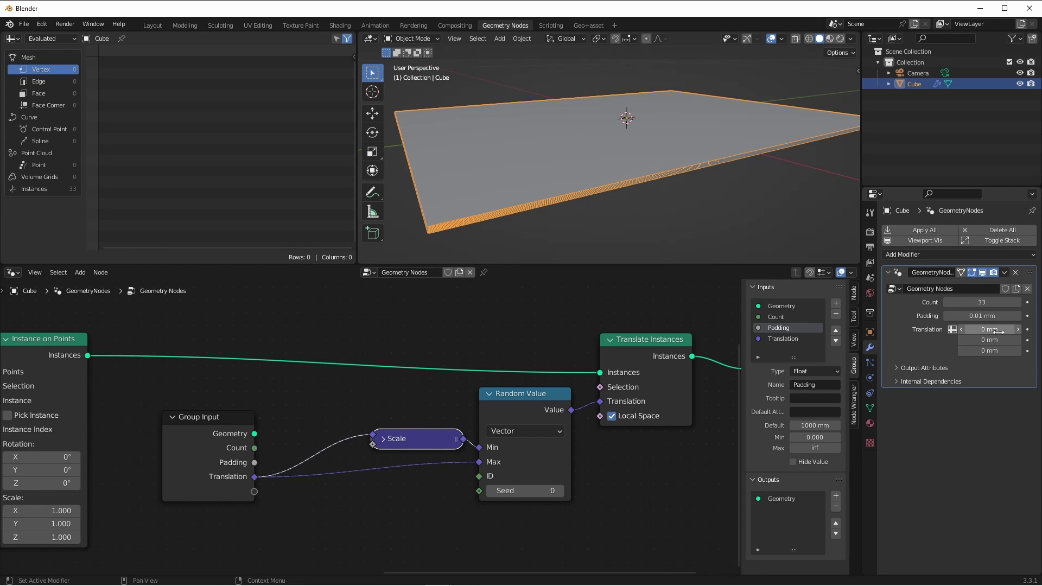
Set the modifier's Translation to 22 mm in X, 22 mm in Y and -158 mm in Z.
left_click_drag(999, 331, 999, 341)
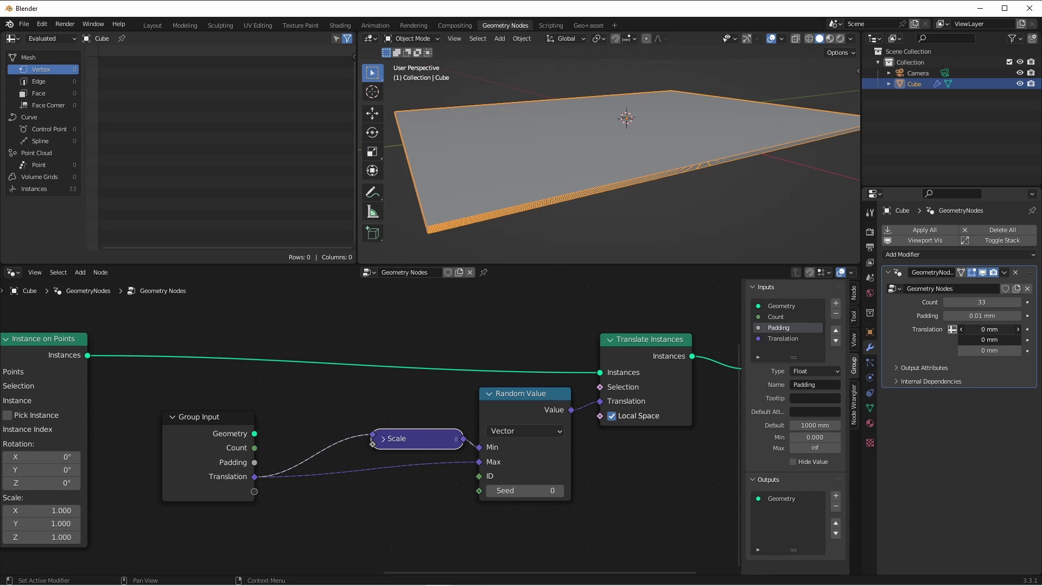
left_click_drag(999, 340, 1009, 340)
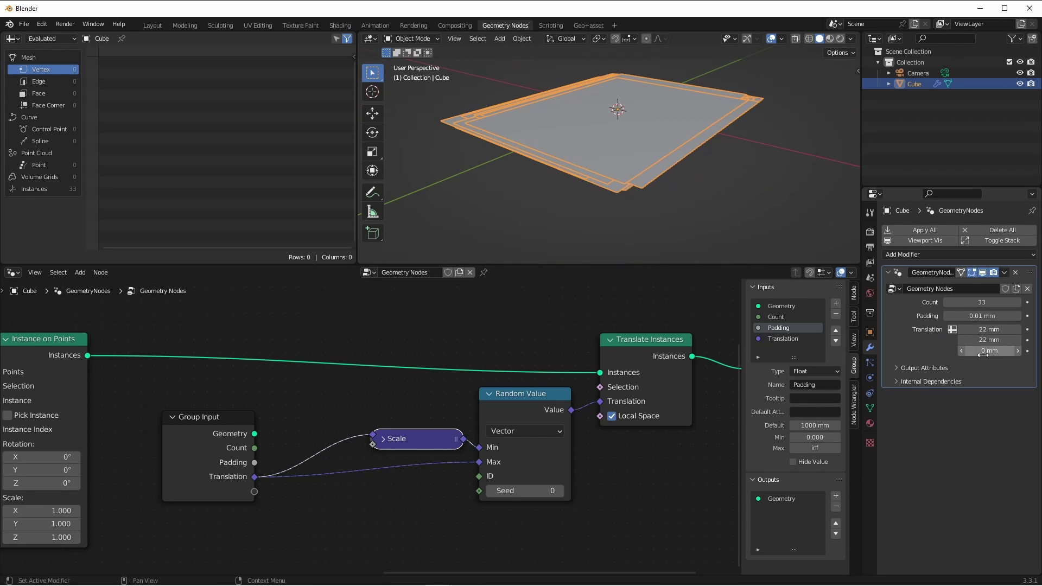
mouse_move(976, 351)
left_mouse_down()
mouse_move(960, 350)
mouse_move(1015, 350)
mouse_move(995, 359)
left_mouse_up()
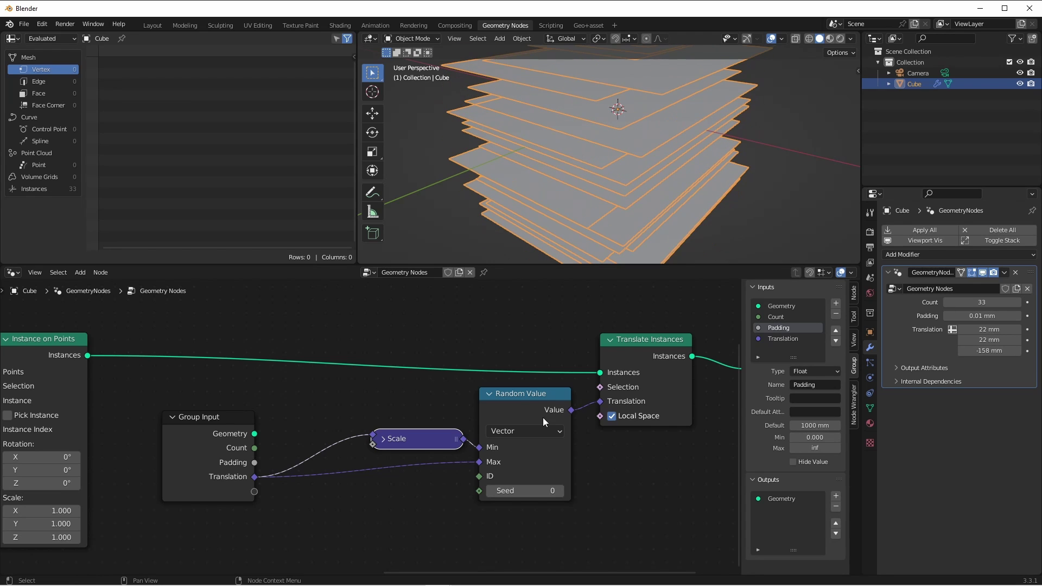
Merge the two Translation links into one reroute before the Scale node and reposition Group Input, the reroute and Scale.
left_click_drag(245, 493, 203, 488)
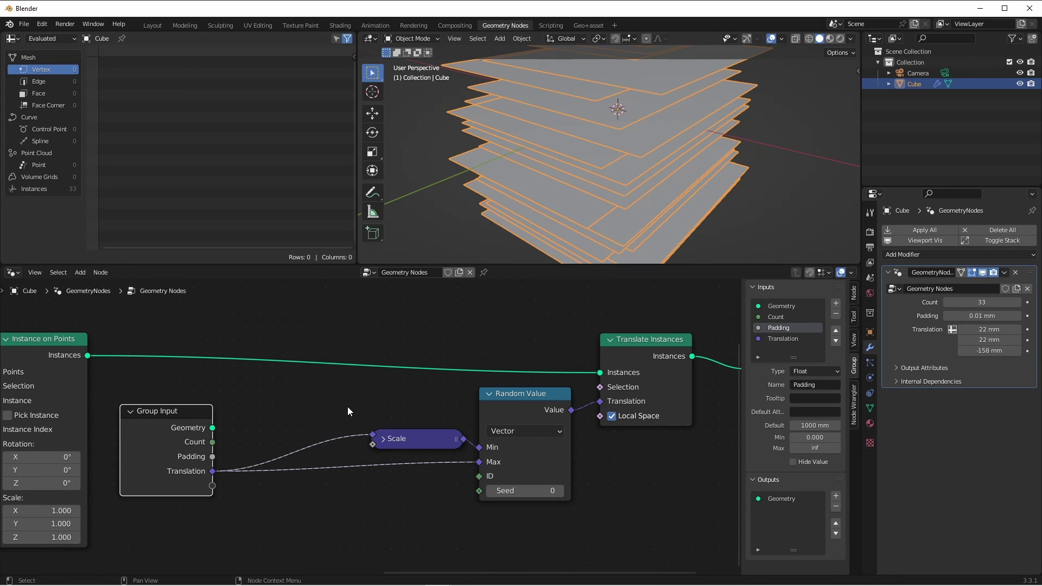
right_click_drag(348, 430, 345, 507, "shift")
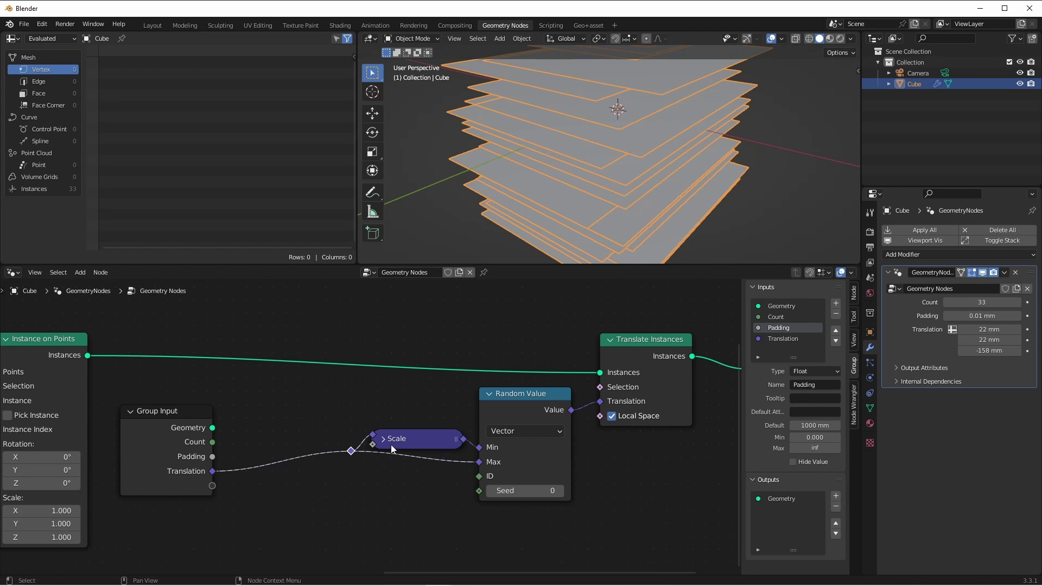
left_click(354, 453)
key("g")
left_click(364, 464)
left_click(409, 441)
key("g")
left_click(419, 445)
Insert a Separate XYZ node on the link between Group Input's Translation and the reroute.
key("shift+a")
mouse_move(244, 450)
left_click(311, 460)
left_click(315, 467)
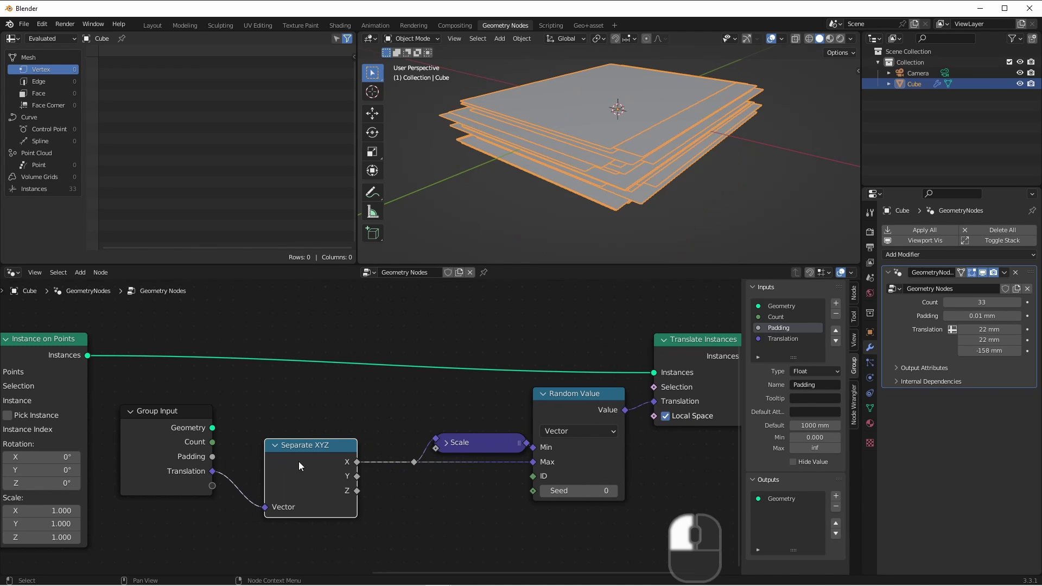
Insert a Combine XYZ node after Separate XYZ with X and Y linked across and Z left unlinked at 0.
key("shift+a")
mouse_move(311, 449)
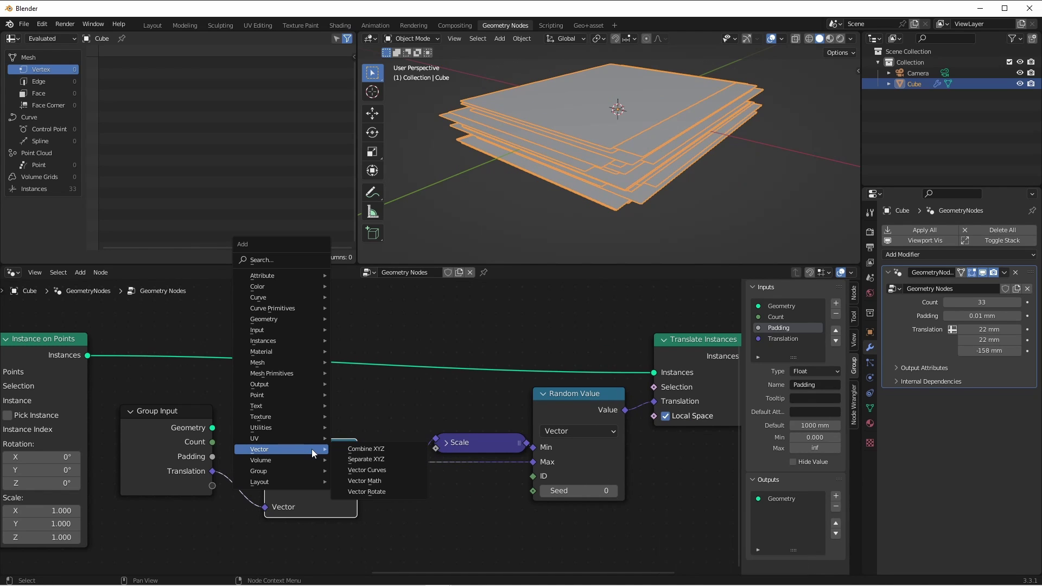
left_click(383, 448)
left_click(369, 446)
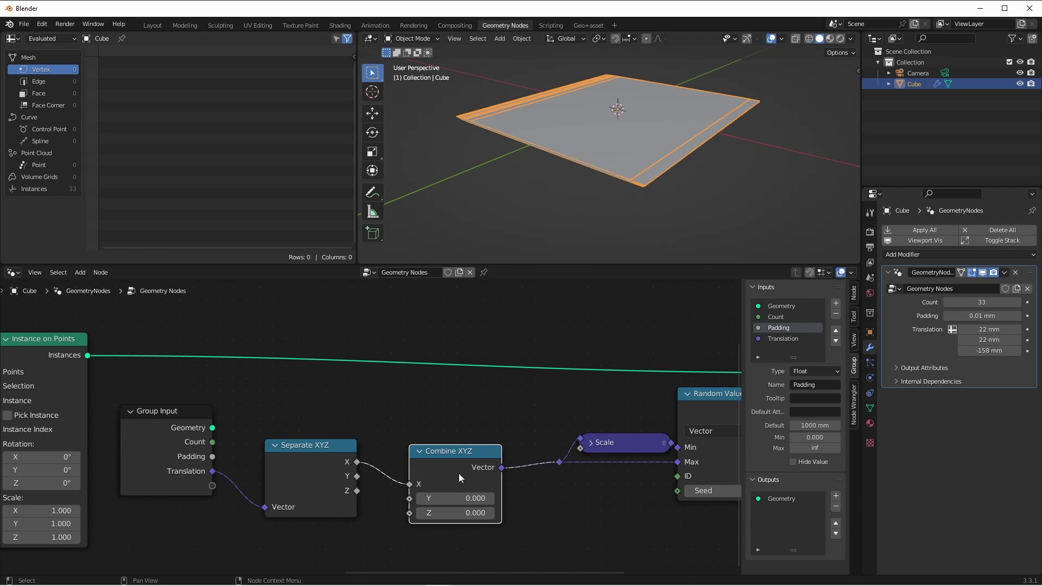
left_click_drag(357, 477, 409, 498)
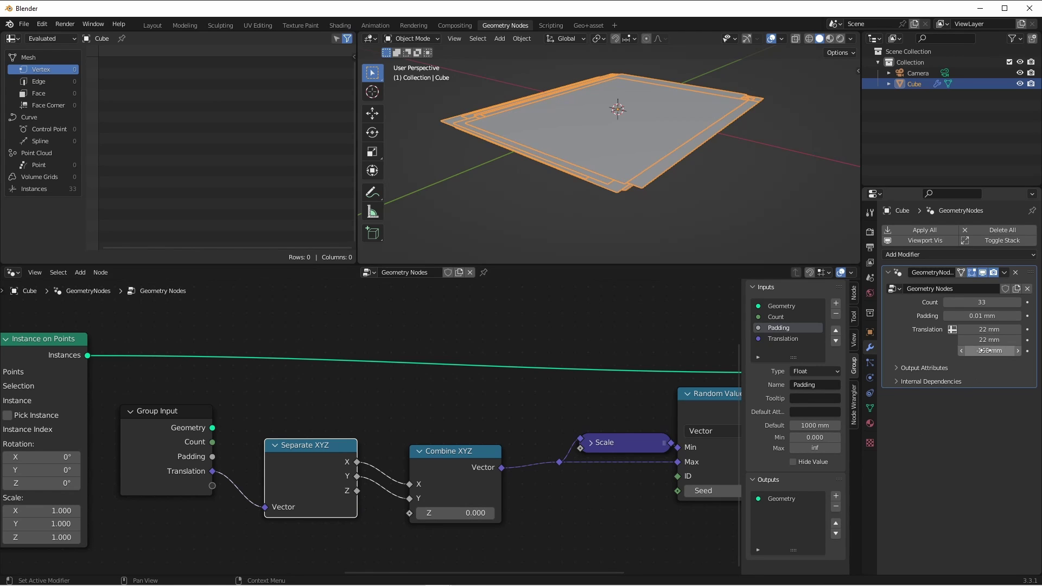
Set the modifier's Translation Z to -24208 mm and X to 32 mm to test the random sheet offsets.
left_click_drag(985, 351, 888, 351)
mouse_move(989, 330)
left_mouse_down()
mouse_move(1001, 329)
mouse_move(980, 329)
left_mouse_up()
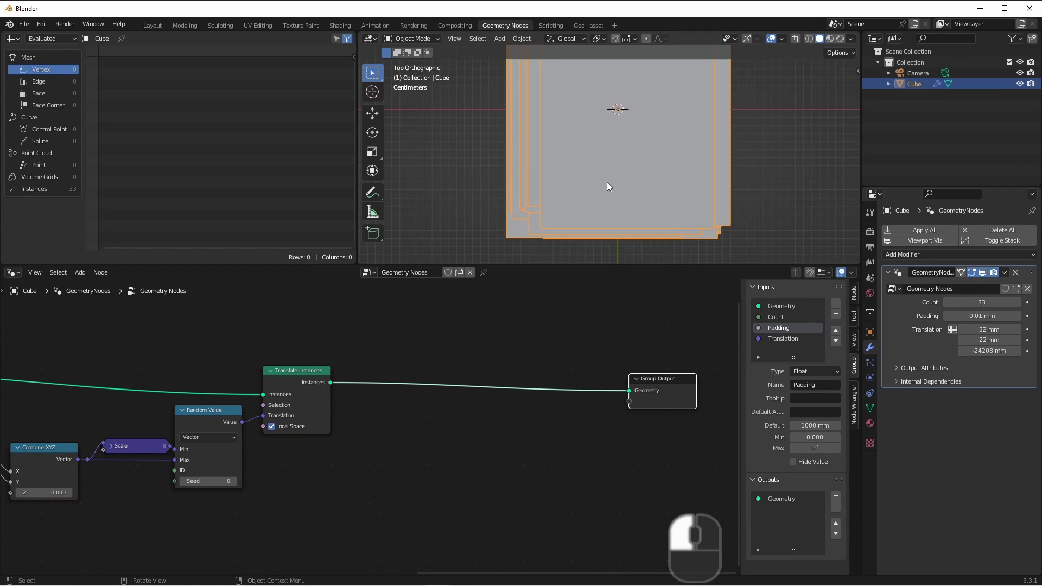
scroll(605, 180, "down", 2)
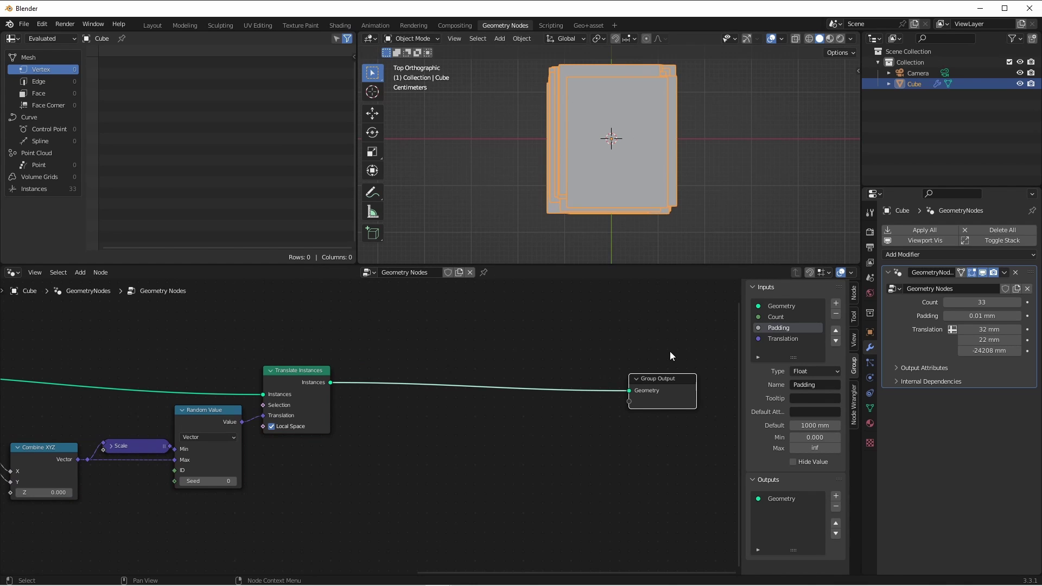
Insert a Rotate Instances node on the link between Translate Instances and Group Output.
left_click(557, 354)
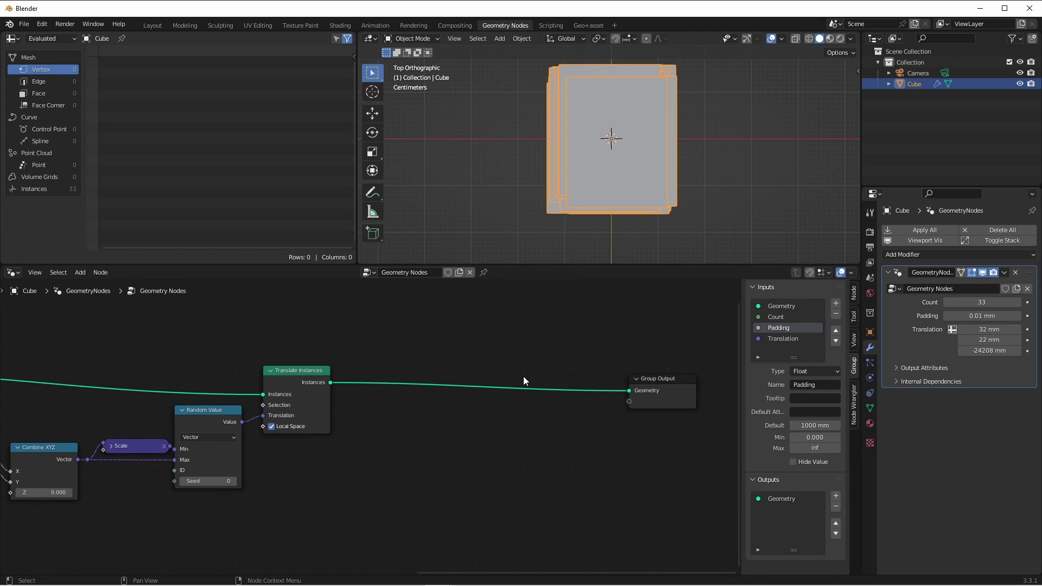
key("shift+a")
mouse_move(534, 363)
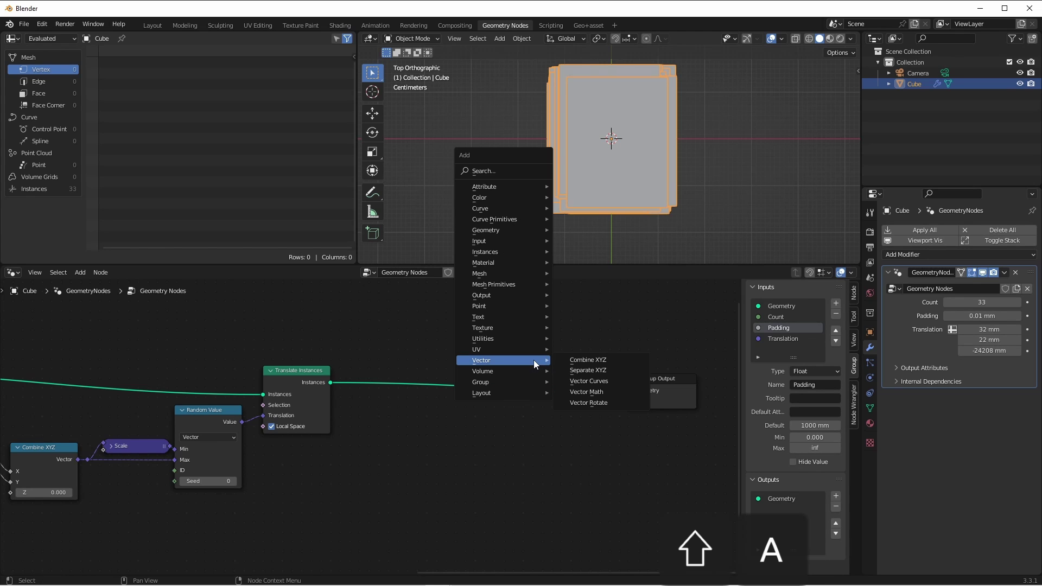
mouse_move(505, 255)
left_click(604, 283)
left_click(546, 357)
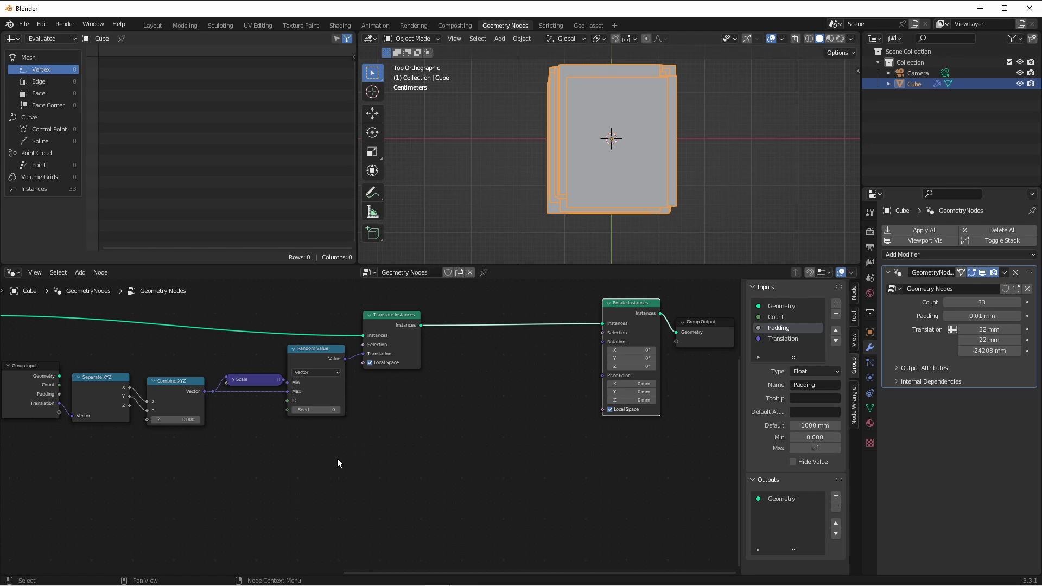
Duplicate the translation chain from Group Input through Random Value and place the copy below the original.
left_click_drag(336, 459, 48, 372)
key("shift+d")
left_click(357, 472)
scroll(266, 497, "up", 2)
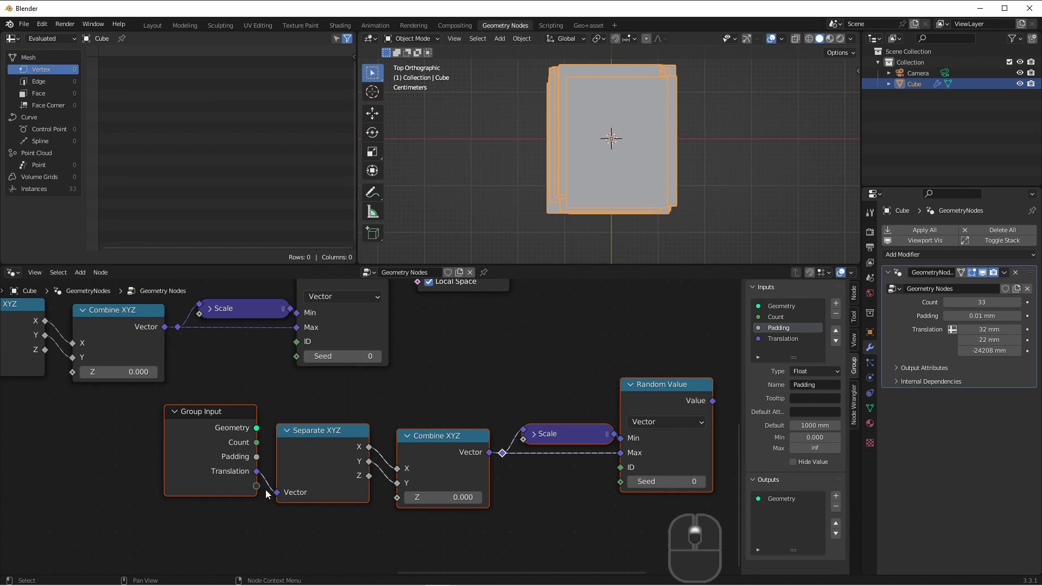
Expose the copied Separate XYZ node's Vector as a new group input named Rotation.
left_click_drag(257, 486, 289, 495)
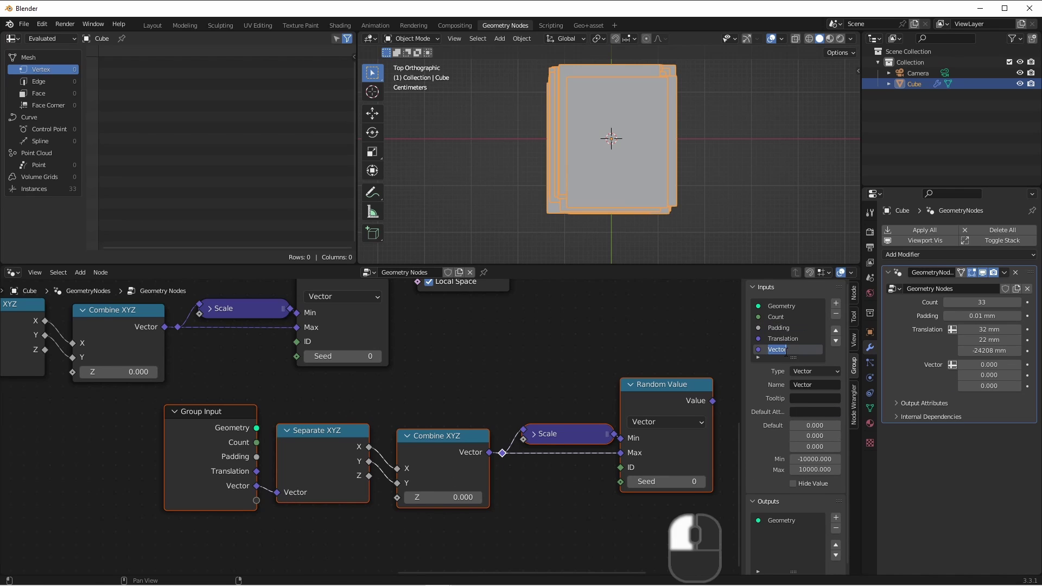
double_click(786, 350)
type("Rotation")
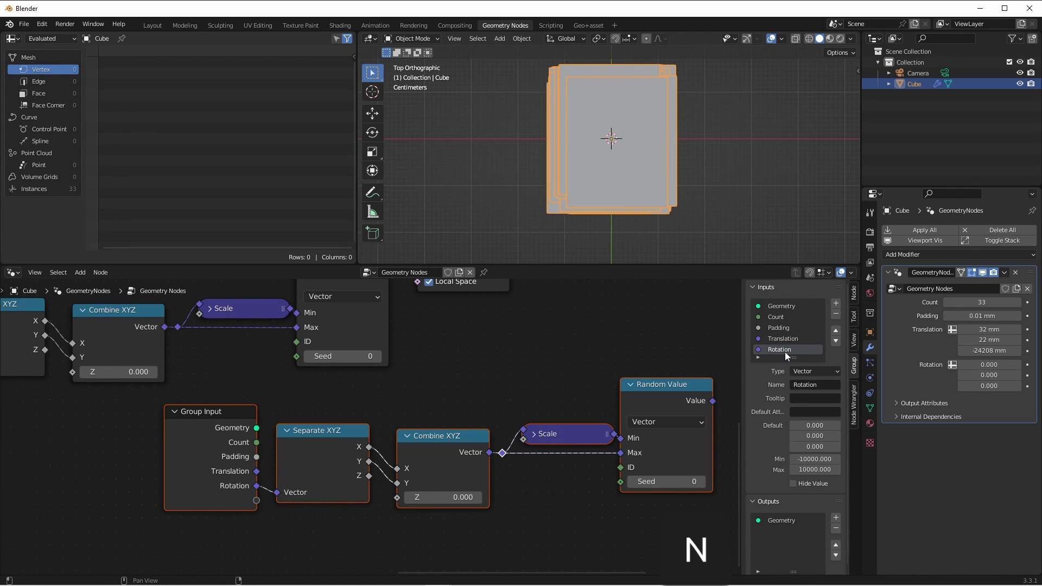
key("Return")
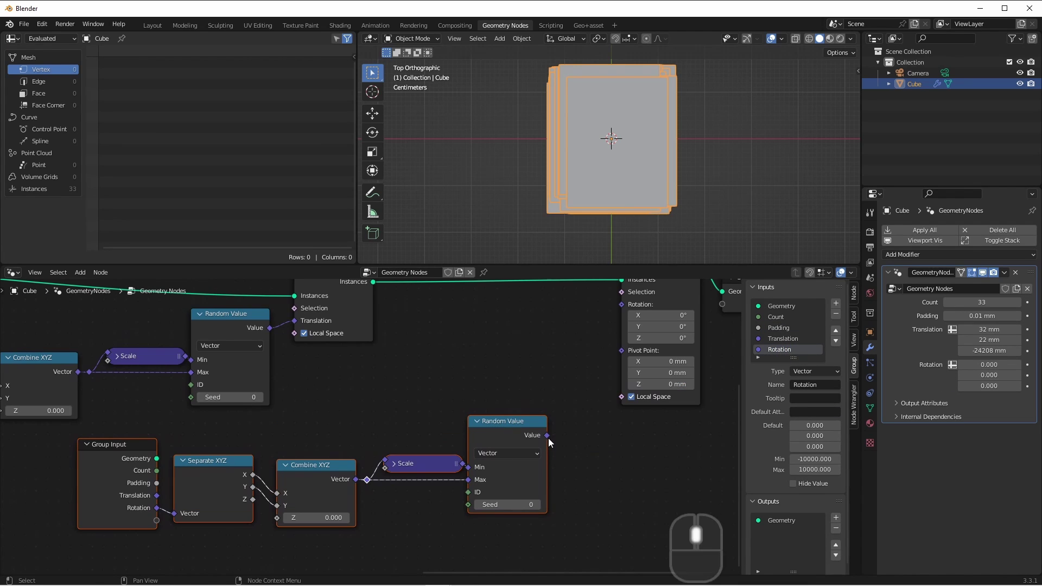
Link the copied Random Value to Rotate Instances' Rotation and test modifier Rotation values of 20.060, 1.630 and 0.180.
left_click_drag(548, 436, 622, 306)
middle_click_drag(646, 204, 603, 132)
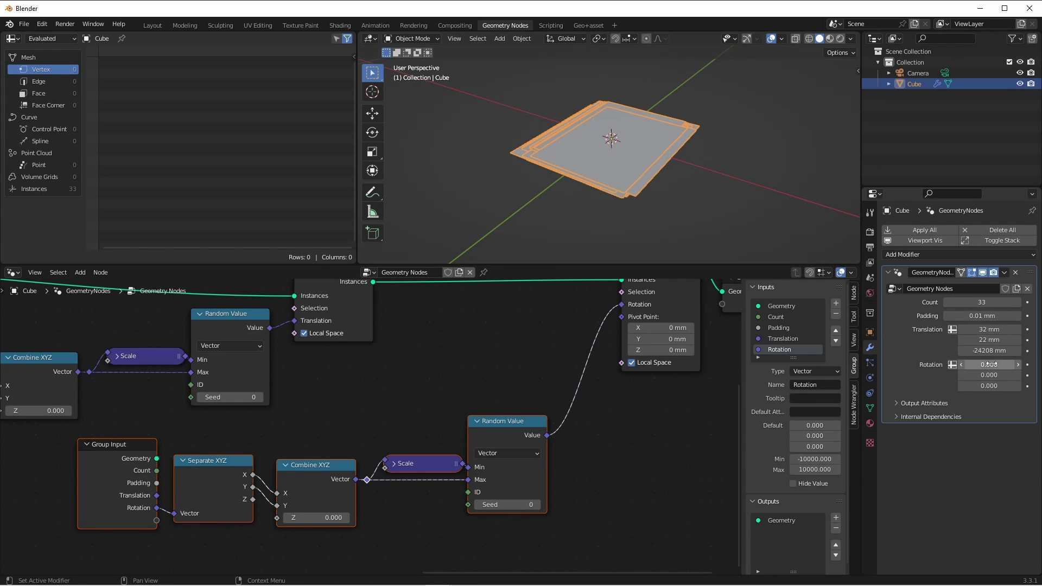
mouse_move(999, 371)
left_mouse_down()
mouse_move(1032, 367)
mouse_move(994, 374)
mouse_move(1010, 375)
left_mouse_up()
middle_click_drag(743, 174, 611, 177)
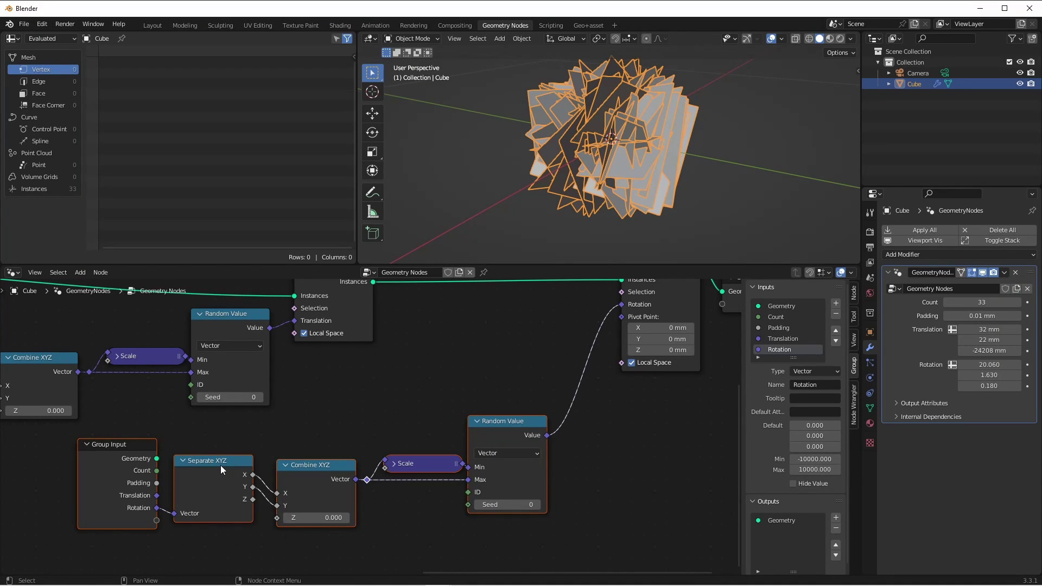
Remove the copied Separate XYZ node and cut the Rotation links into Combine XYZ's X and Y.
left_click(220, 465)
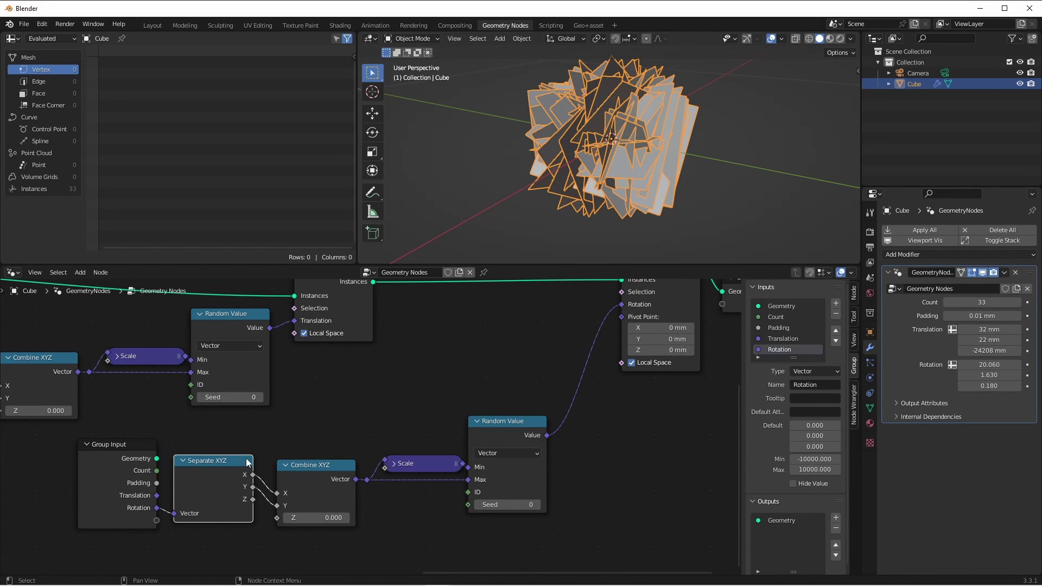
key("ctrl+x")
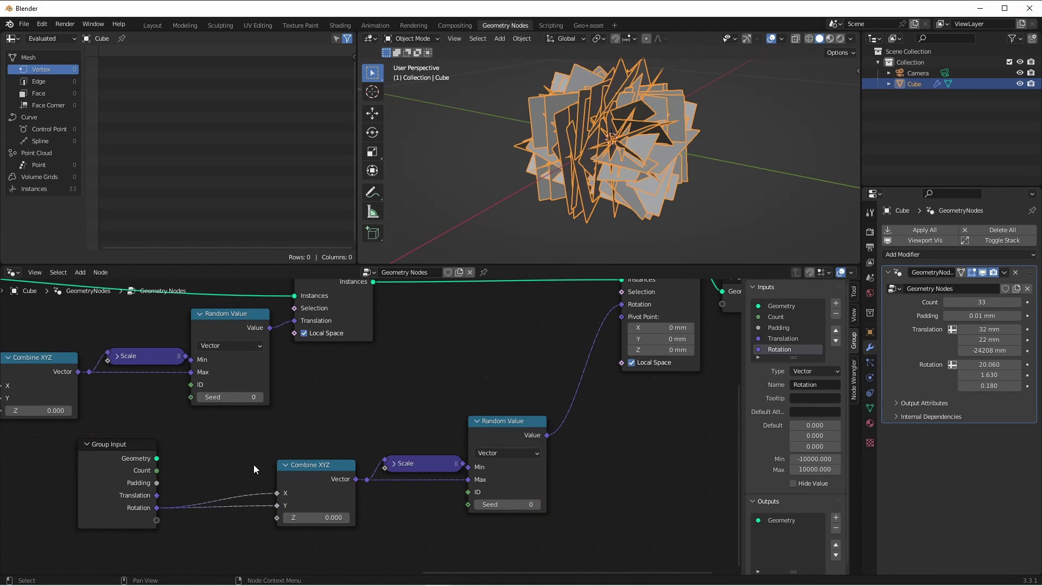
right_click_drag(253, 464, 242, 524, "ctrl")
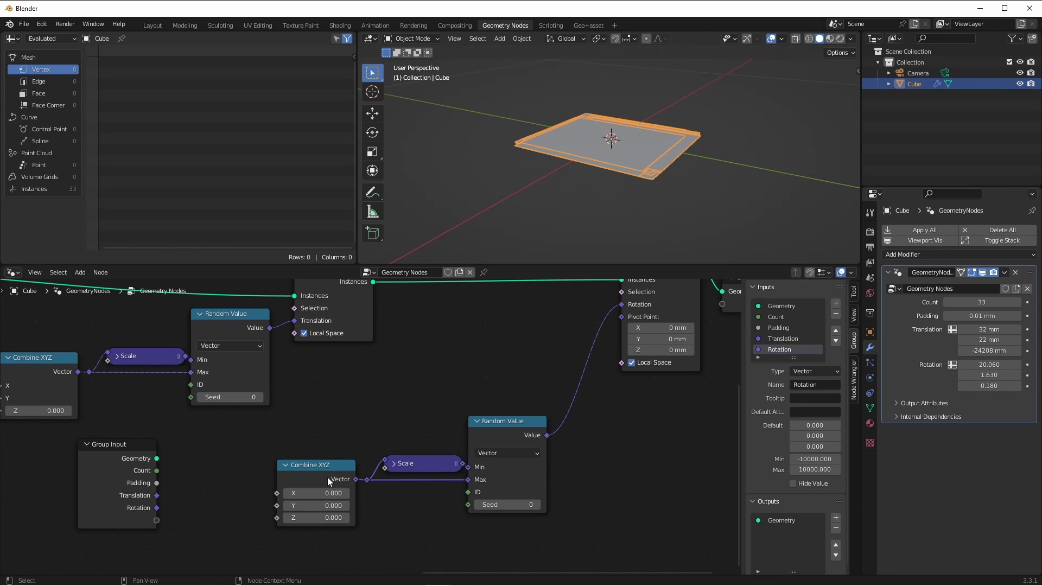
Change the Rotation input to Float, link it to Combine XYZ's Z, and set the modifier's Rotation to 0.190.
left_click(813, 371)
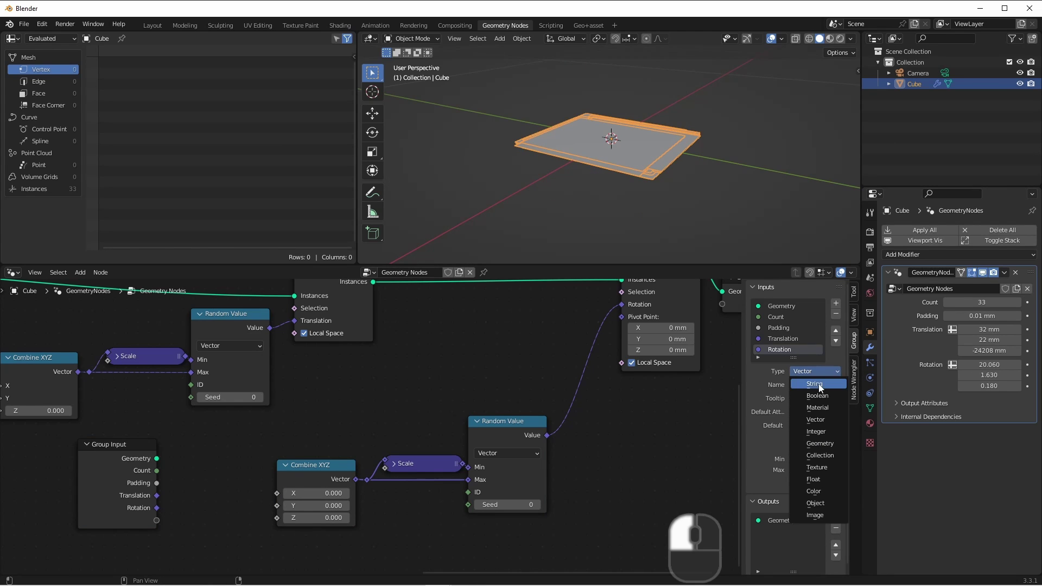
left_click(838, 481)
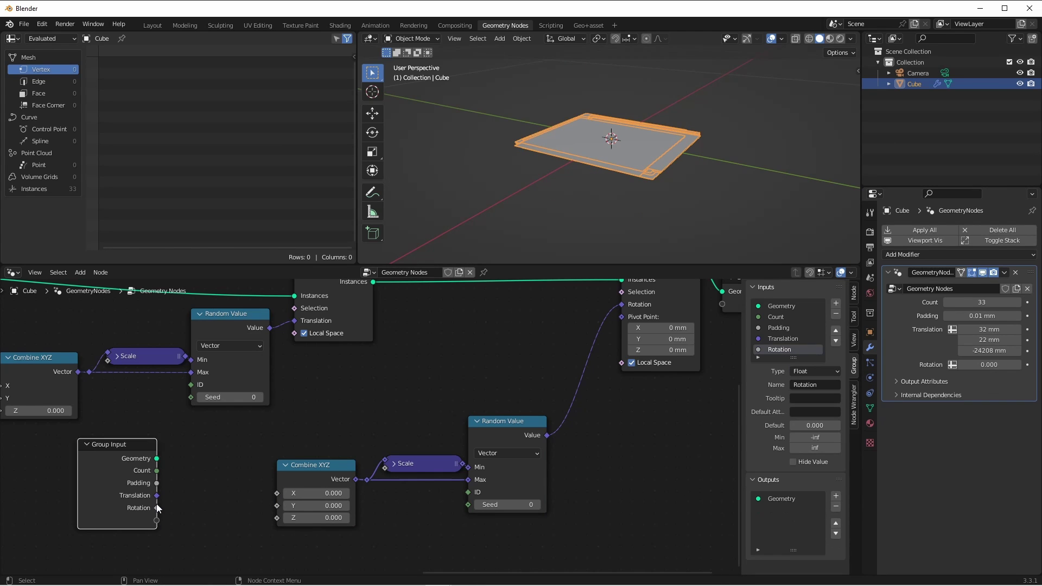
left_click_drag(157, 508, 279, 518)
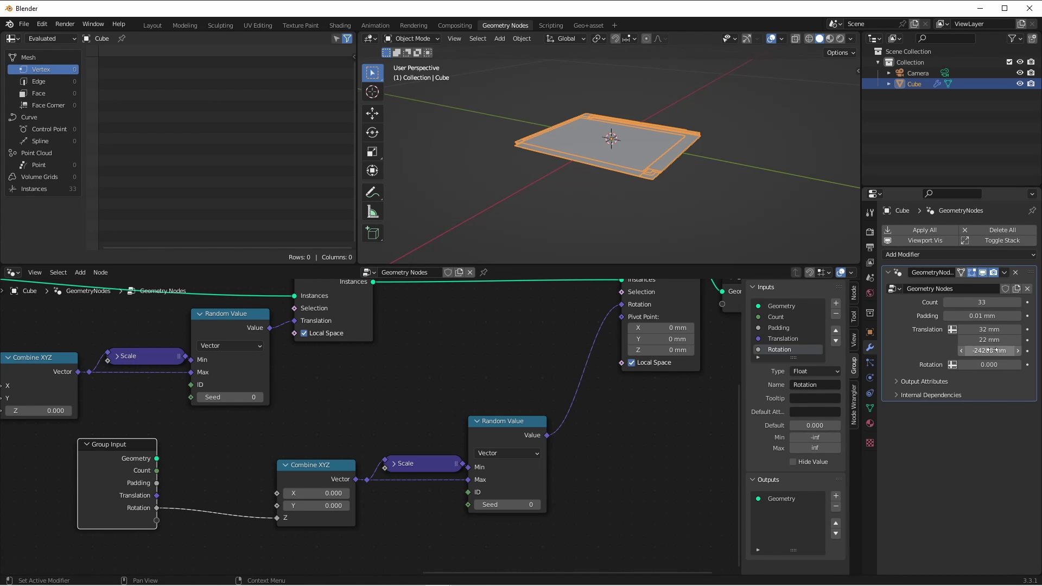
left_click_drag(989, 365, 1022, 365)
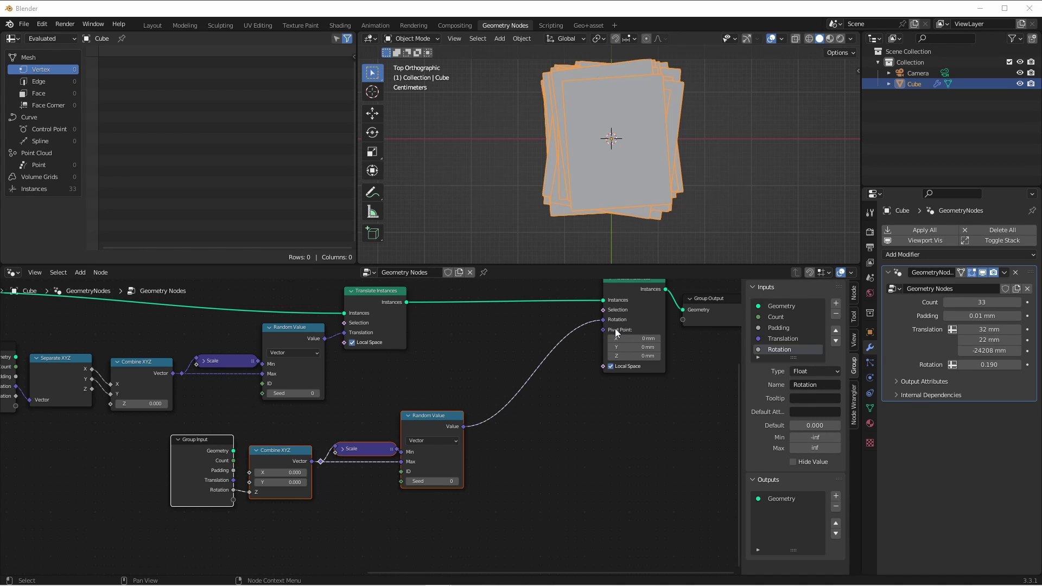
Duplicate the translation chain below the rotation chain and link its Random Value to Rotate Instances' Pivot Point.
scroll(397, 357, "down", 2)
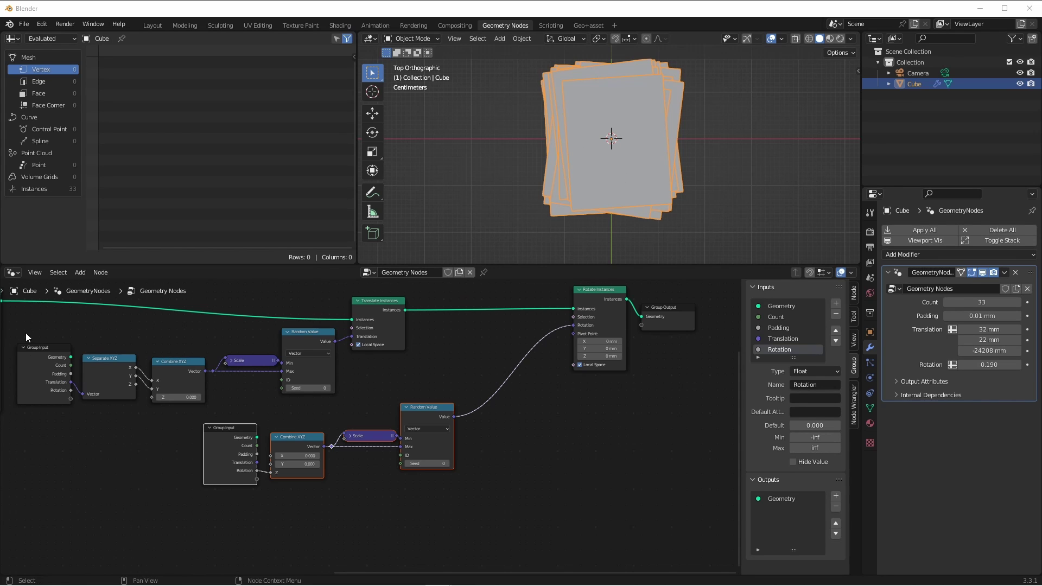
left_click_drag(34, 334, 294, 389)
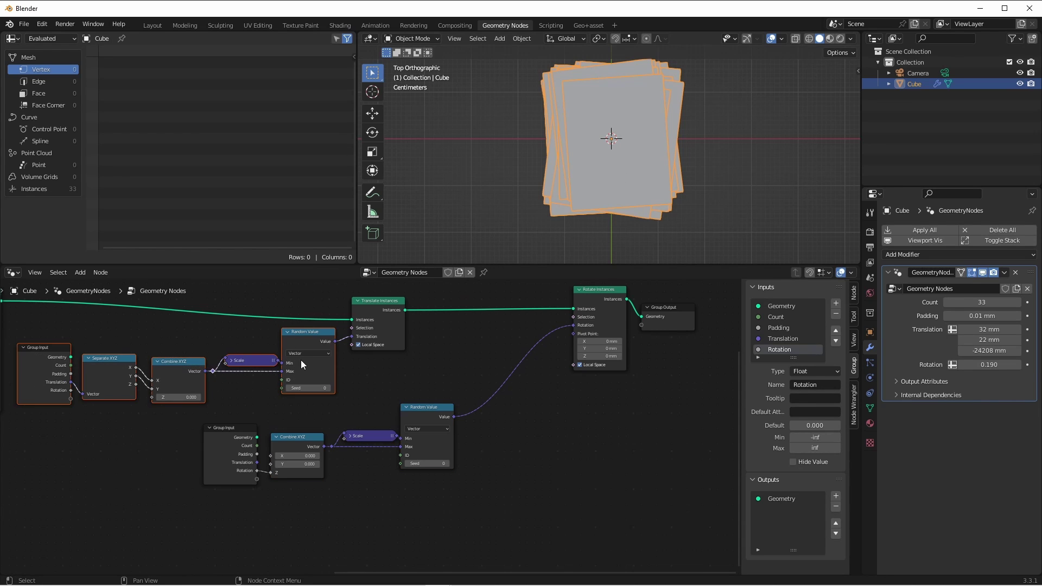
key("shift+d")
left_click(512, 531)
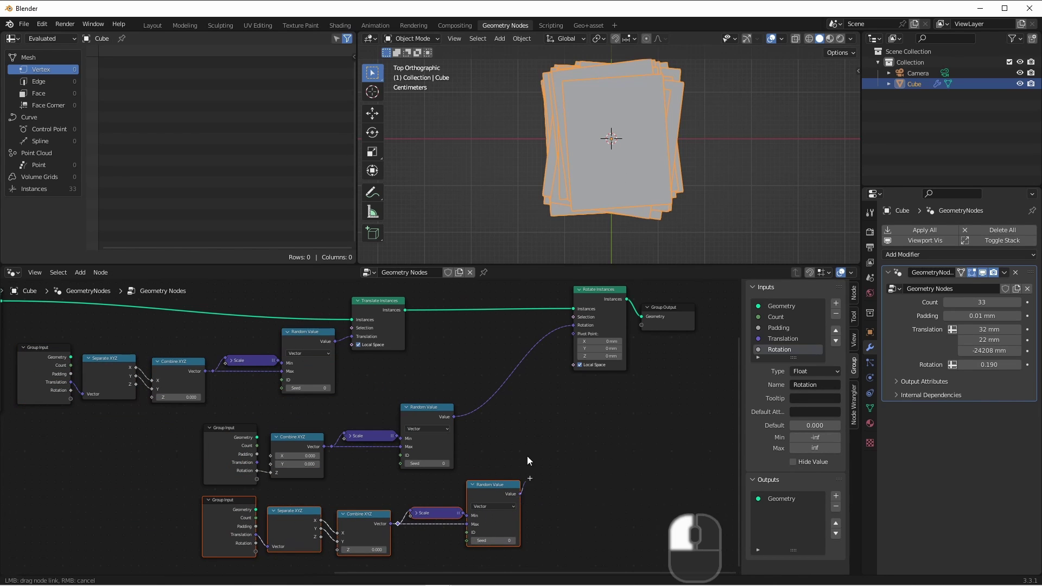
left_click_drag(520, 494, 575, 333)
Expose the new Separate XYZ's Vector as a group input named Rotation Center and adjust its values in the modifier.
scroll(243, 539, "up", 3)
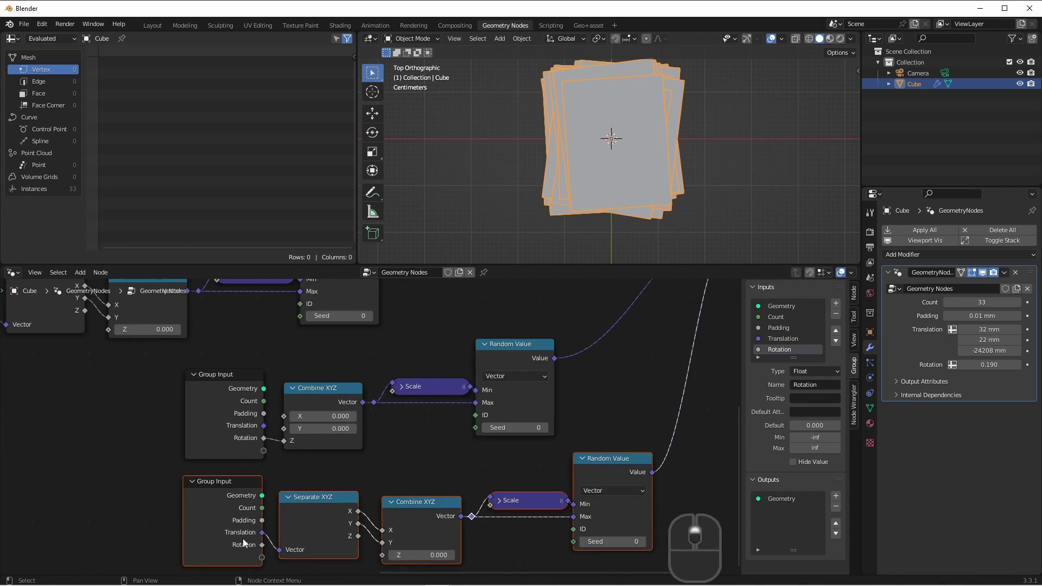
middle_click_drag(243, 538, 242, 491, "shift")
scroll(242, 491, "up", 1)
left_click_drag(260, 512, 282, 505)
scroll(787, 345, "down", 1)
double_click(782, 350)
type("Rotation Center")
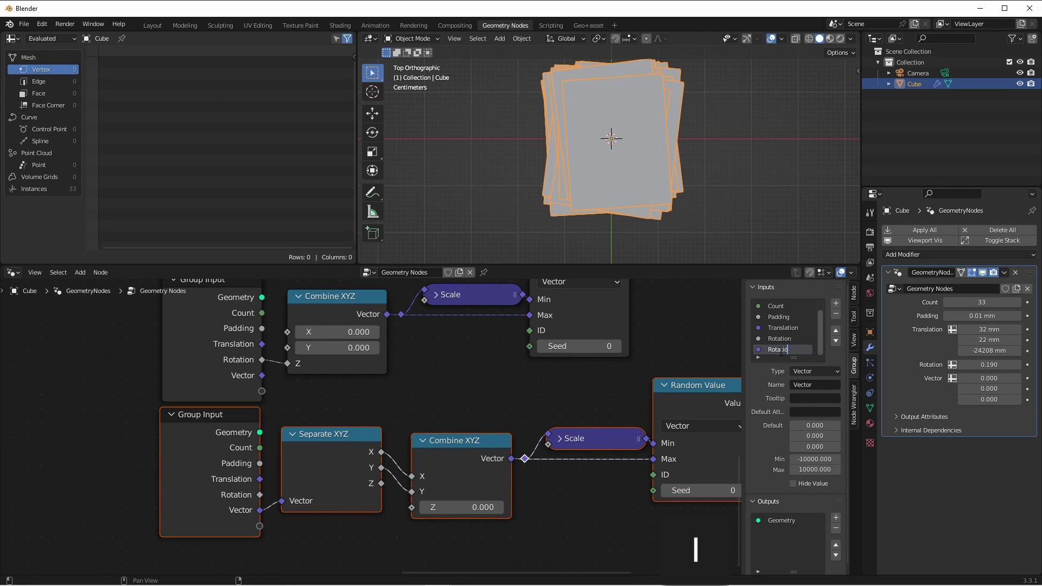
key("Return")
left_click_drag(989, 378, 1025, 388, "shift")
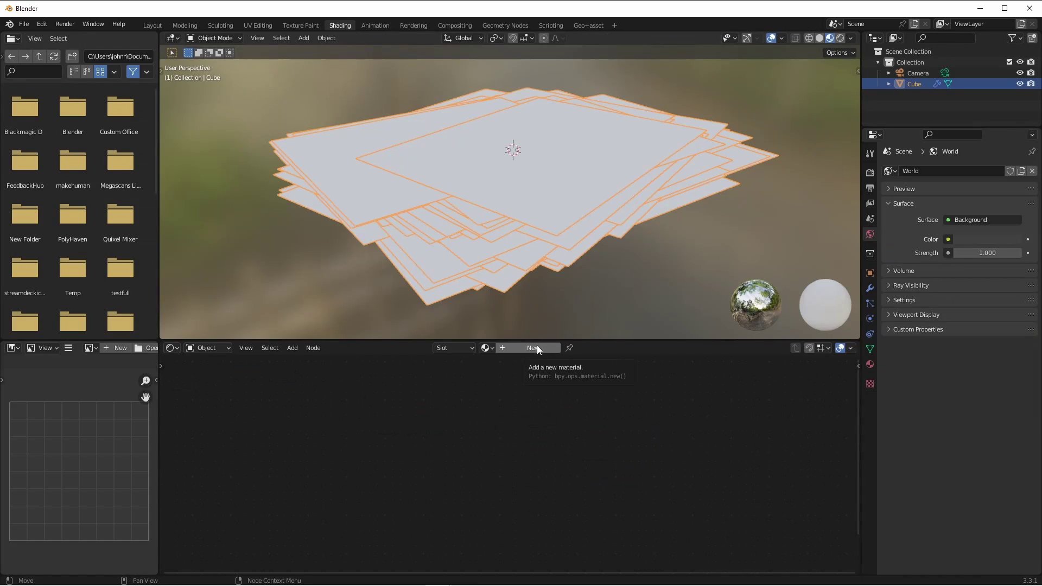
Create a new material for the sheets and link an Object Info node's Random output to Base Color.
left_click(536, 347)
key("shift+a")
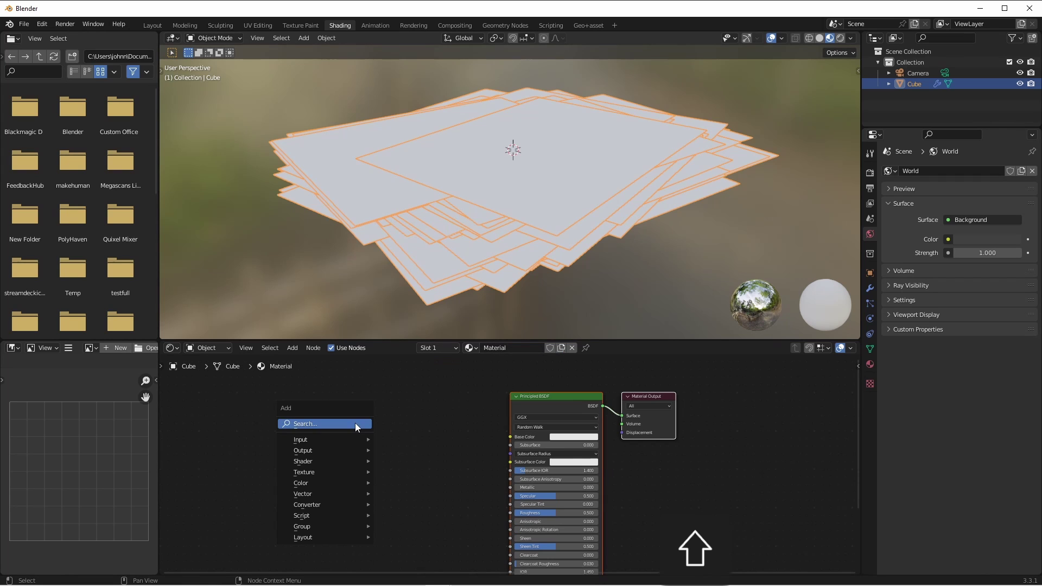
mouse_move(337, 439)
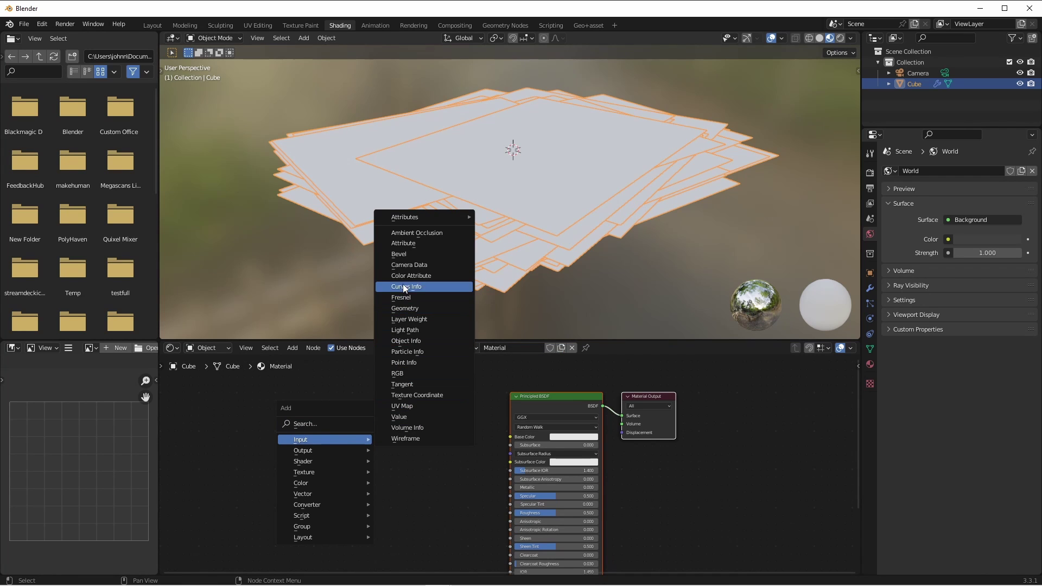
left_click(429, 341)
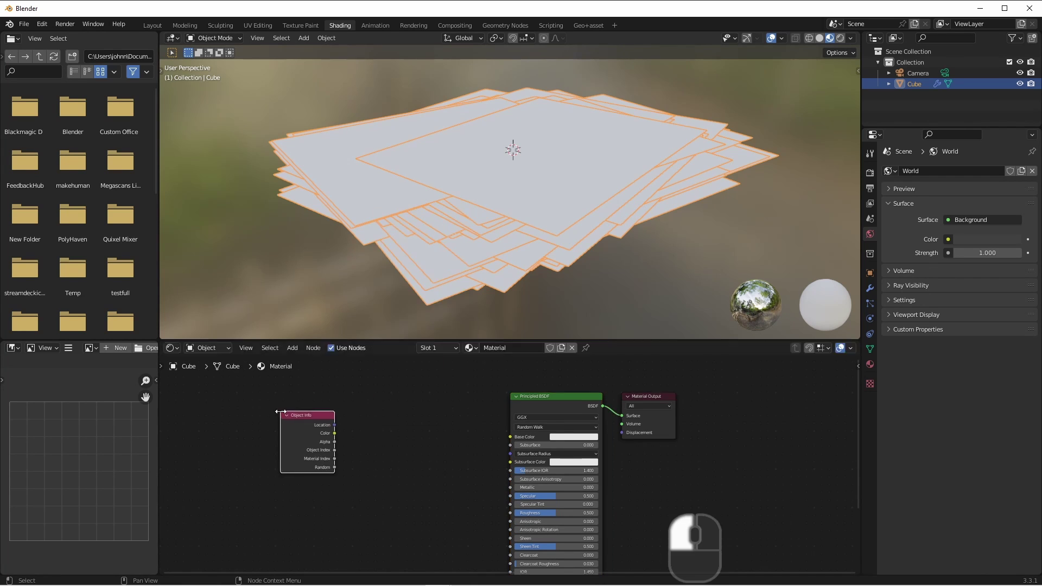
left_click_drag(335, 466, 510, 437)
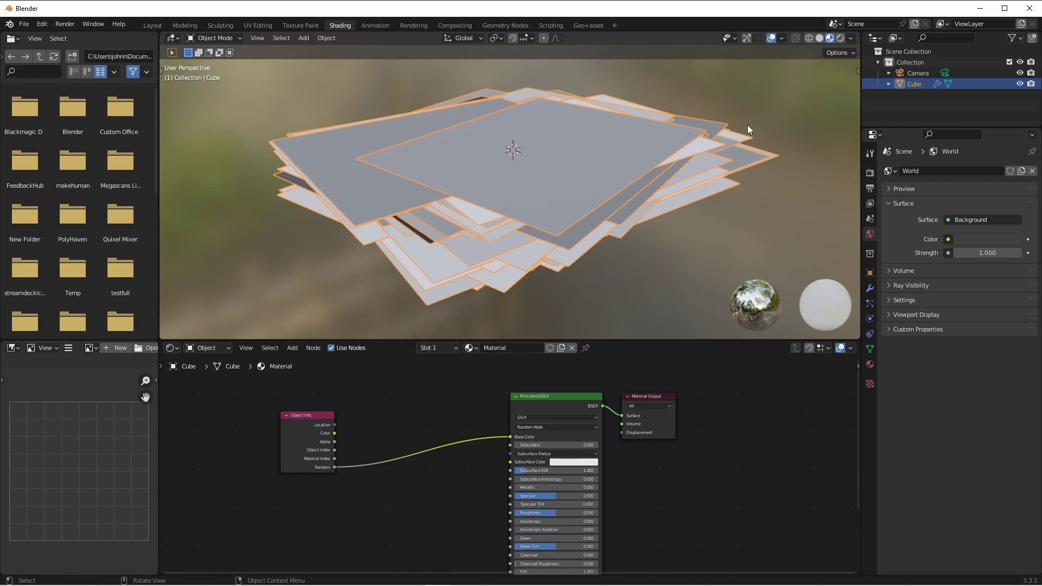
Insert a ColorRamp with Constant interpolation between Object Info and Principled BSDF, moving Object Info away to make room.
left_click_drag(308, 416, 259, 420)
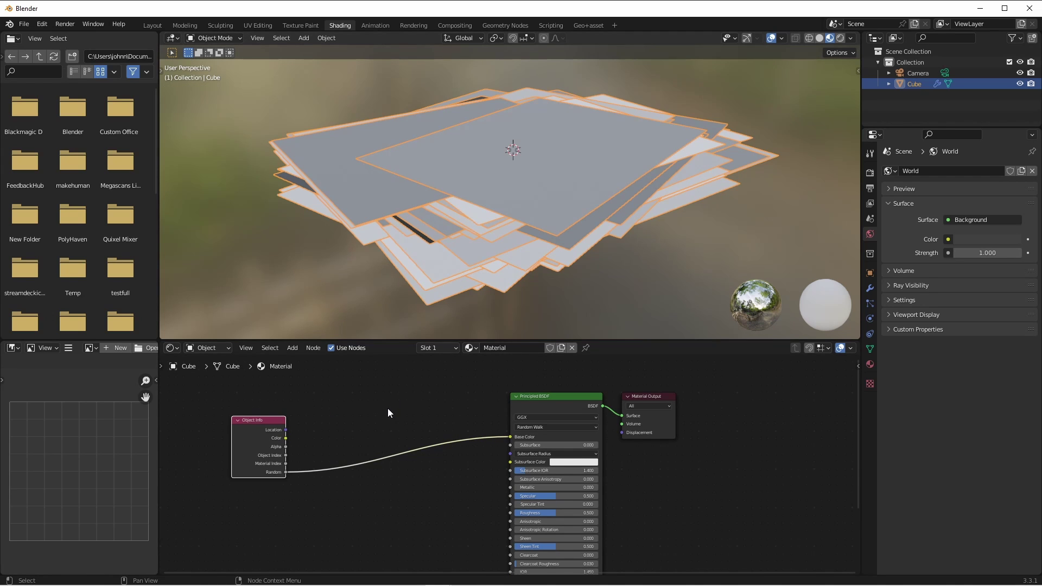
scroll(400, 409, "up", 2)
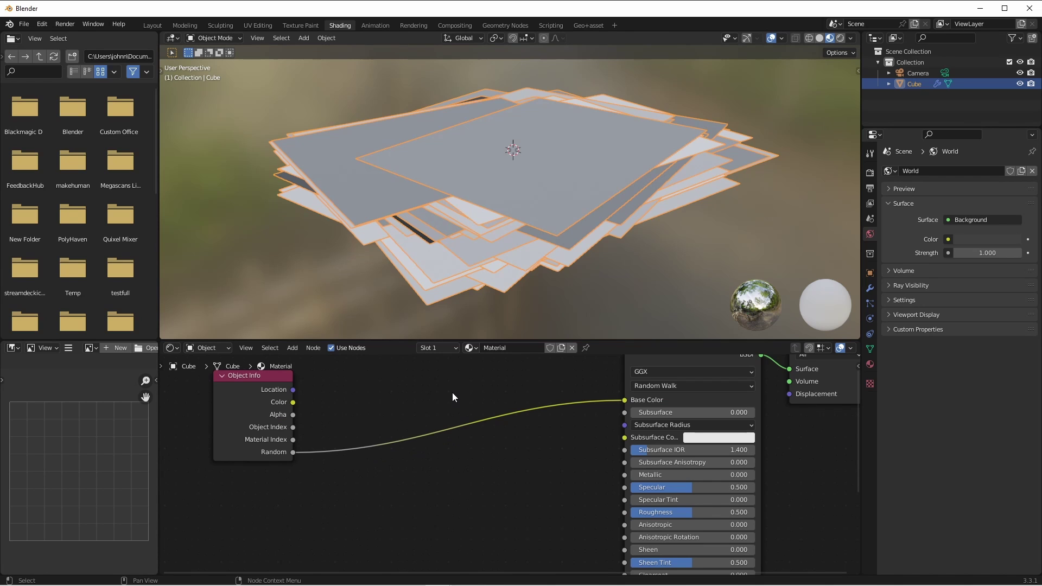
key("shift+a")
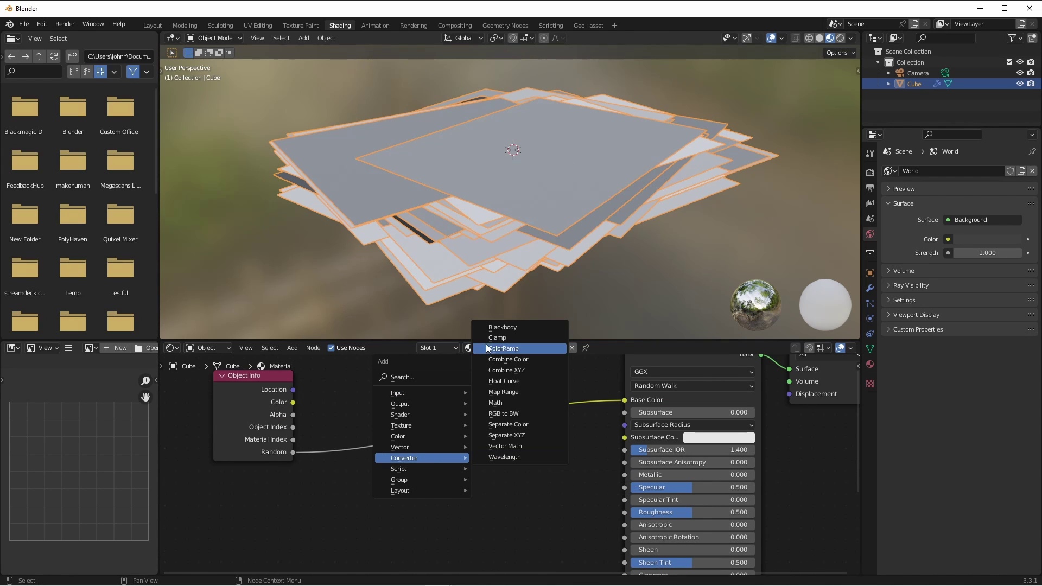
left_click(504, 348)
left_click(388, 390)
left_click(499, 442)
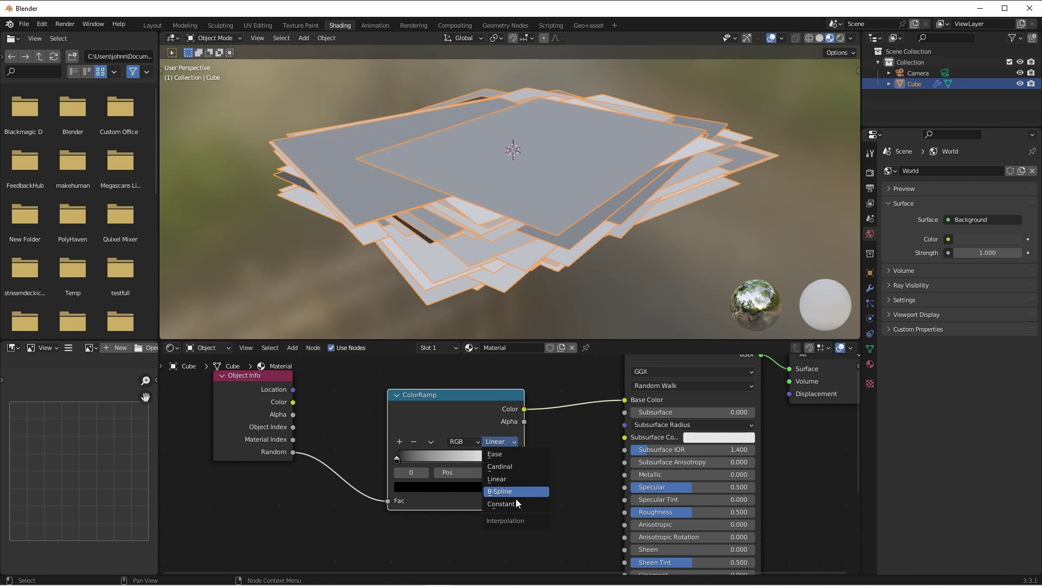
left_click(515, 499)
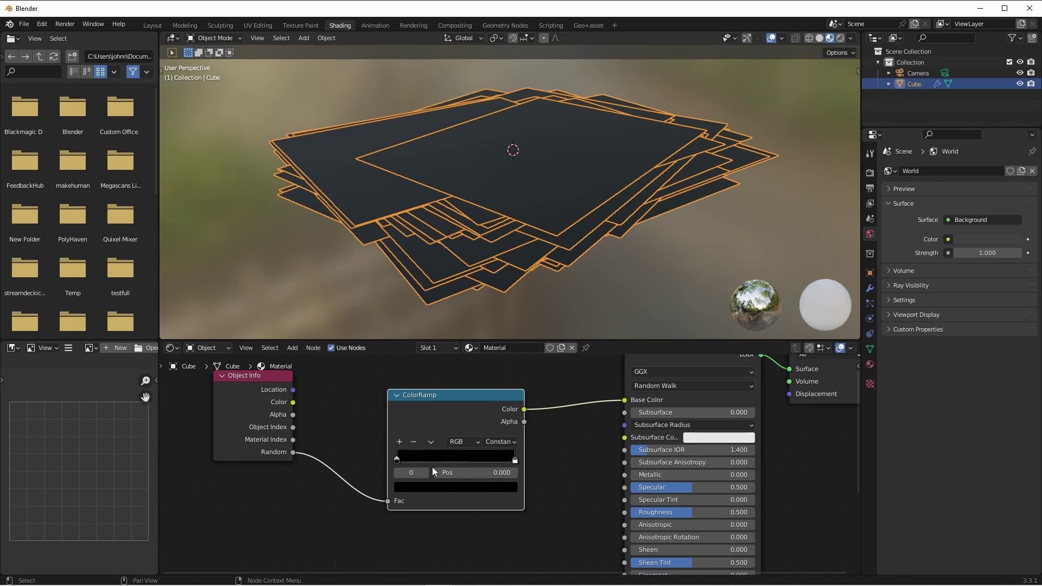
Add a ColorRamp stop at the middle of the ramp and color it light blue.
left_click(399, 442)
left_click(456, 487)
left_click(459, 337)
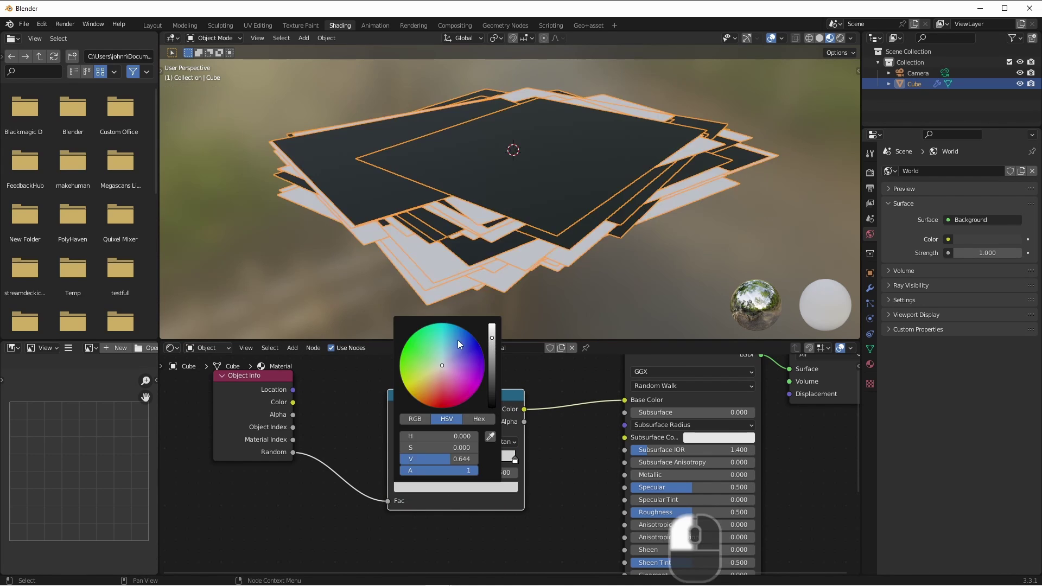
left_click_drag(458, 341, 449, 348)
Add a ColorRamp stop at 0.250, copy the light blue onto it, and recolor it tan.
left_click(401, 441)
left_click(456, 461)
key("ctrl+c")
left_click(427, 461)
key("ctrl+v")
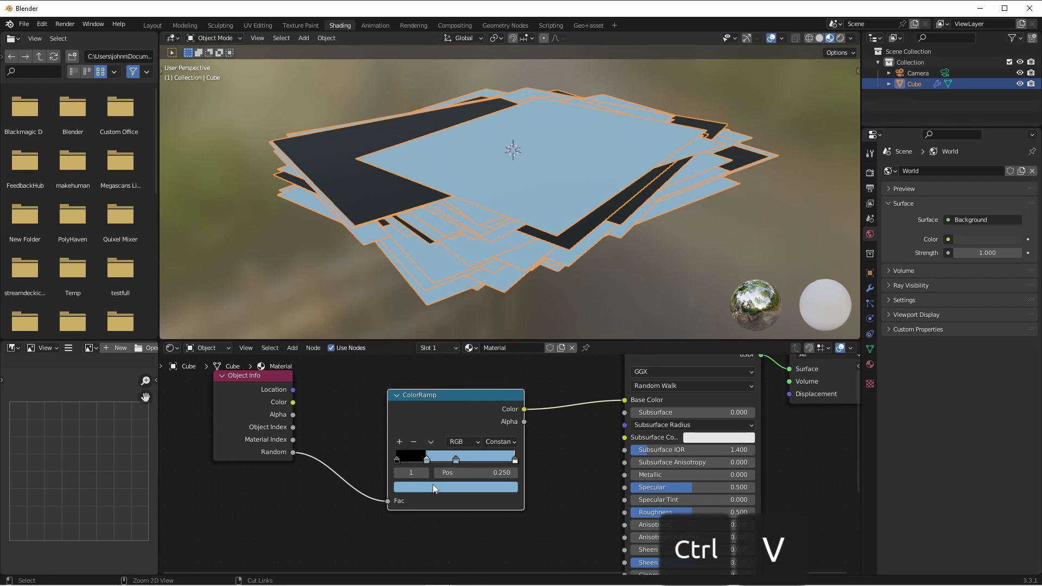
left_click(433, 489)
left_click(433, 384)
Color the first ColorRamp stop light purple and rearrange the ramp to four stops with white at 0.741.
left_click(400, 441)
left_click_drag(412, 460, 485, 461)
left_click(397, 461)
left_click(412, 487)
left_click(492, 325)
left_click(453, 366)
left_click(484, 460)
left_click(413, 442)
Deselect the paper stack and switch the viewport to rendered shading to view the colored sheets.
left_click(722, 234)
left_click(840, 38)
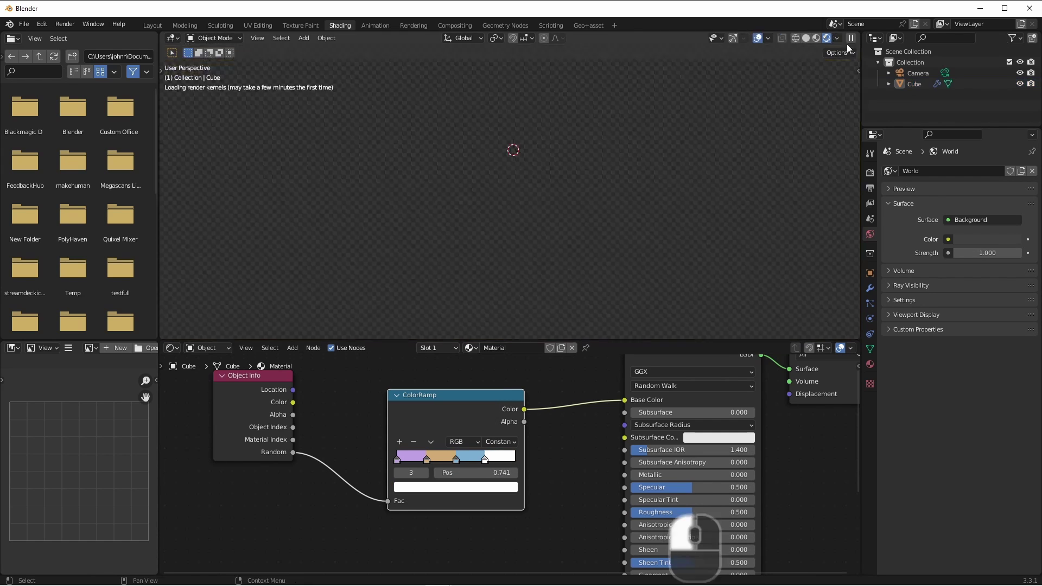
left_click(837, 38)
left_click(778, 103)
key("alt+Tab")
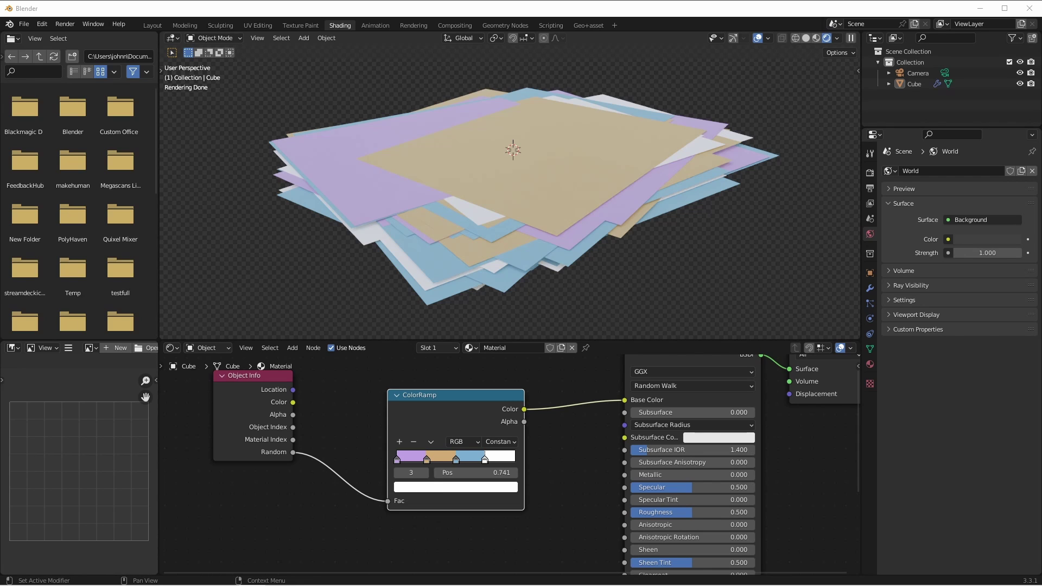
Move the ColorRamp closer to the Object Info node and cut its link to the Principled BSDF's Base Color.
scroll(675, 487, "down", 2)
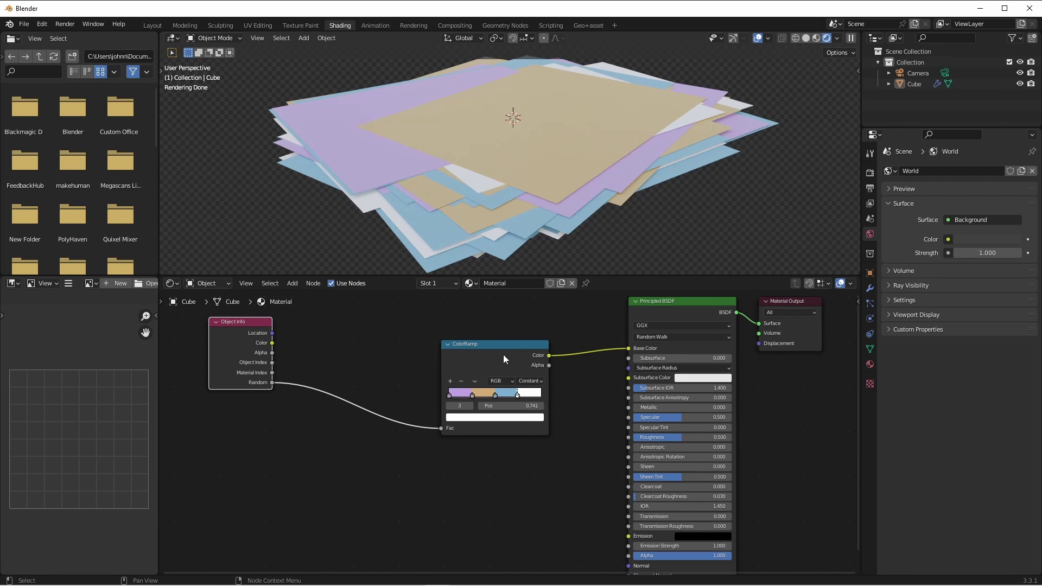
left_click_drag(503, 354, 374, 333)
right_click_drag(478, 319, 482, 363, "ctrl")
Add an Image Texture node and connect its Color output to the Principled BSDF's Base Color.
middle_click_drag(457, 460, 484, 431)
key("shift+a")
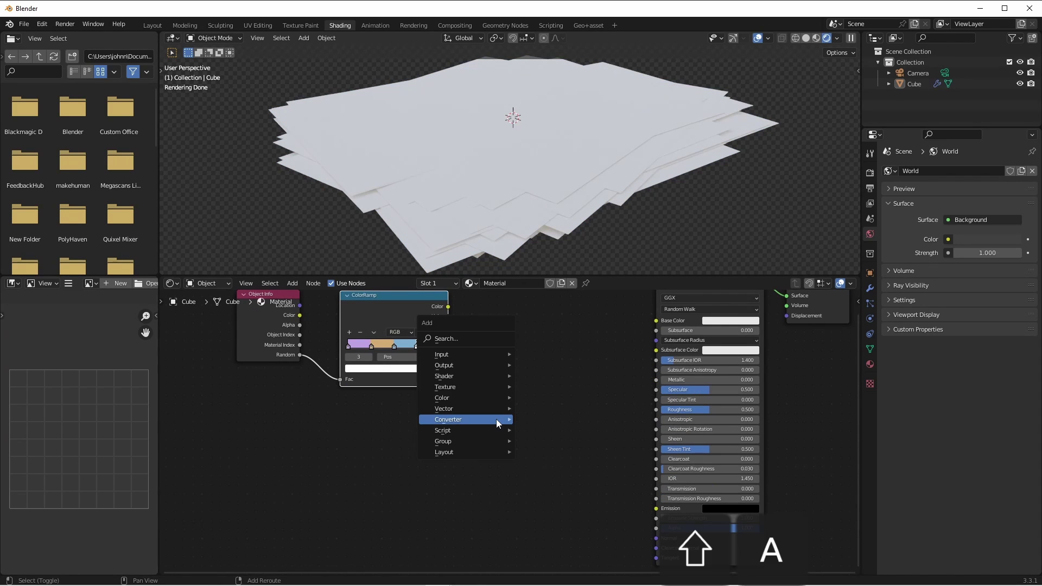
mouse_move(496, 419)
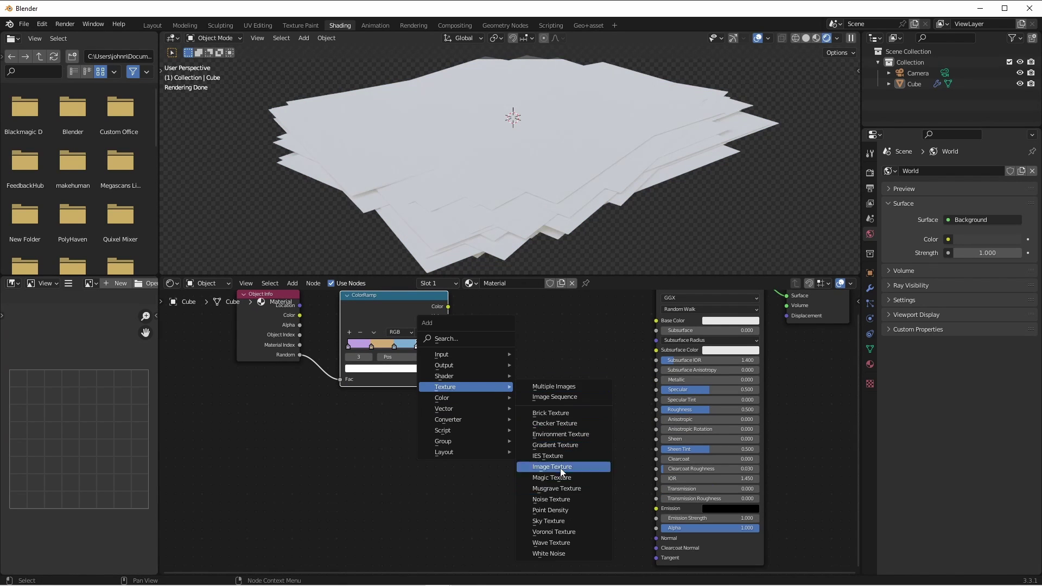
left_click(552, 467)
left_click_drag(519, 427, 656, 321)
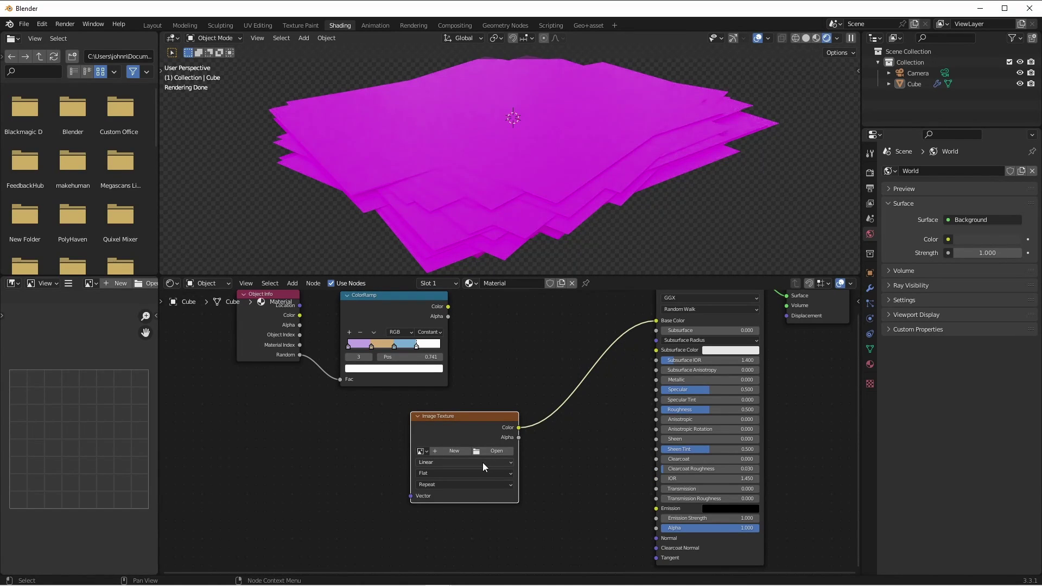
Load all six page images, page.1001.png to page.1006.png, into the Image Texture node as a UDIM set.
left_click(496, 451)
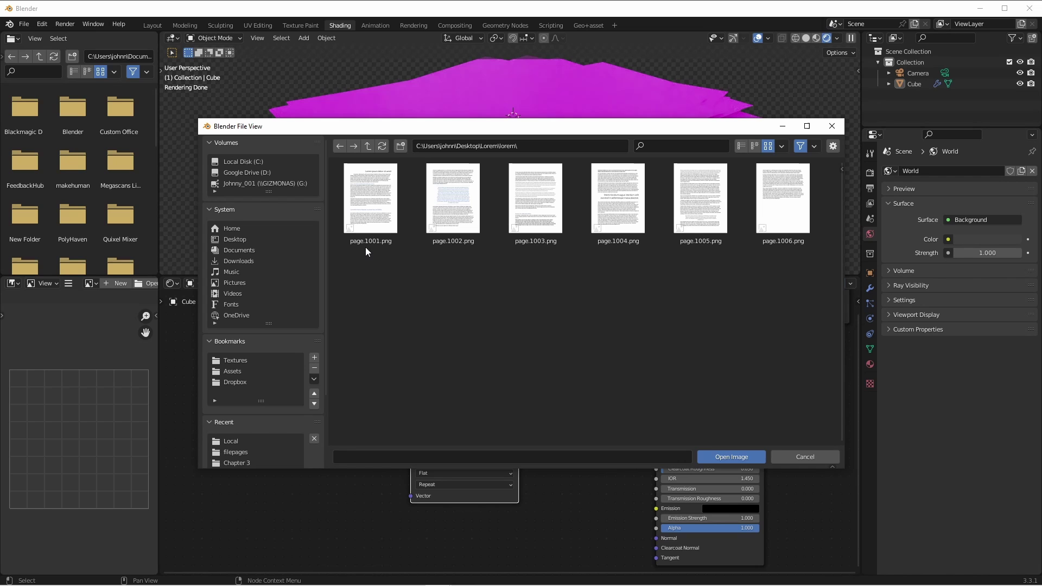
key("a")
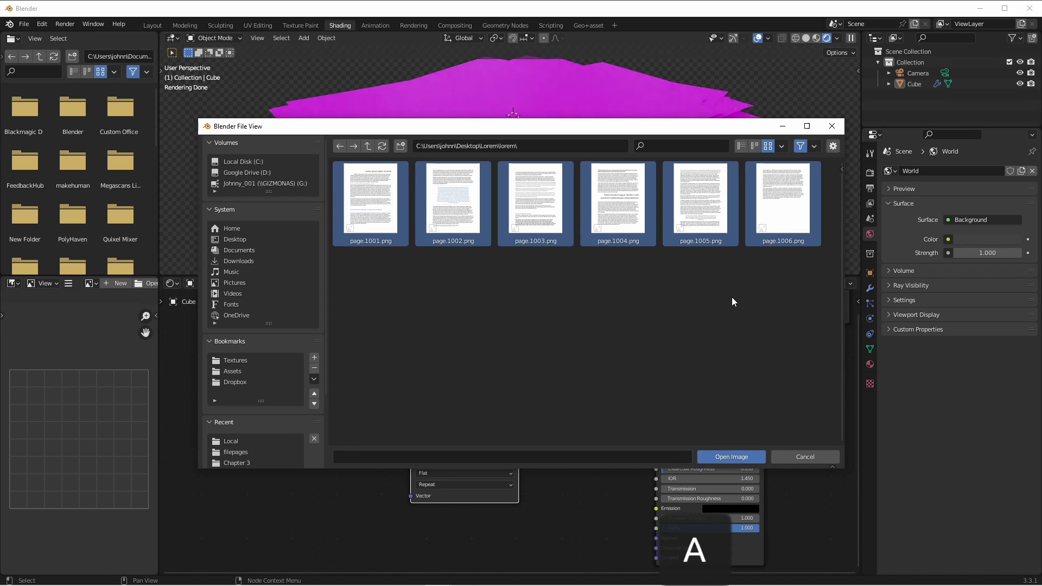
left_click(727, 457)
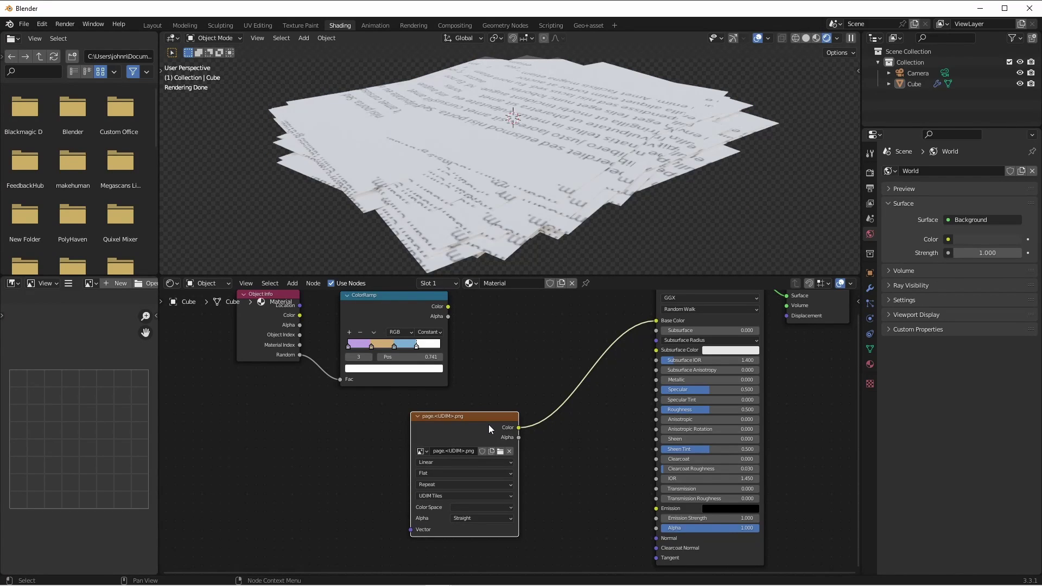
Add Mapping and Texture Coordinate nodes in front of the page image texture and move them away from it.
left_click(471, 421)
key("ctrl+t")
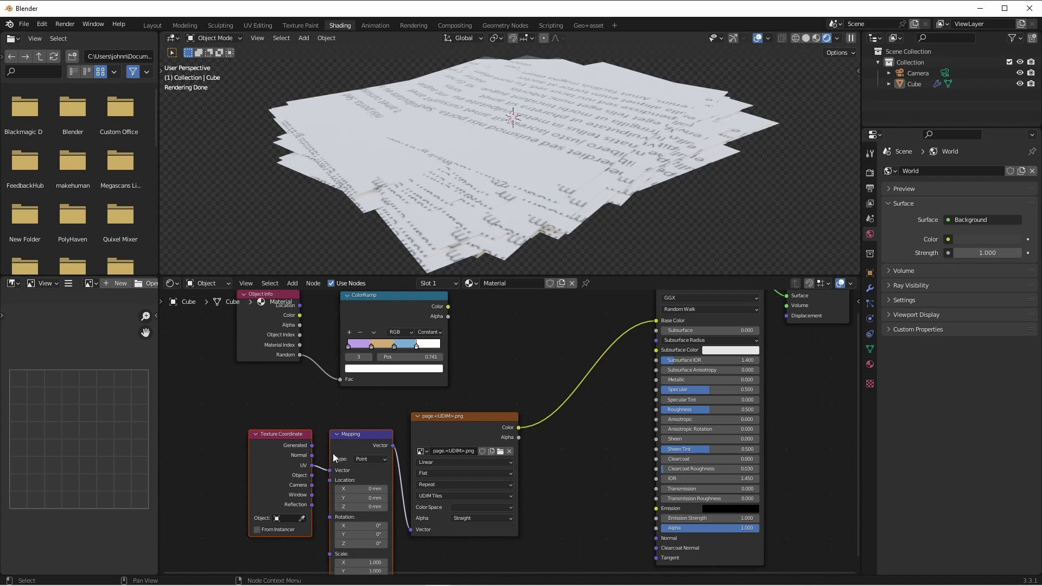
key("g")
left_click(353, 473)
In the UV Editing workspace, unwrap the sheet with Project from View in the top orthographic view.
left_click(258, 26)
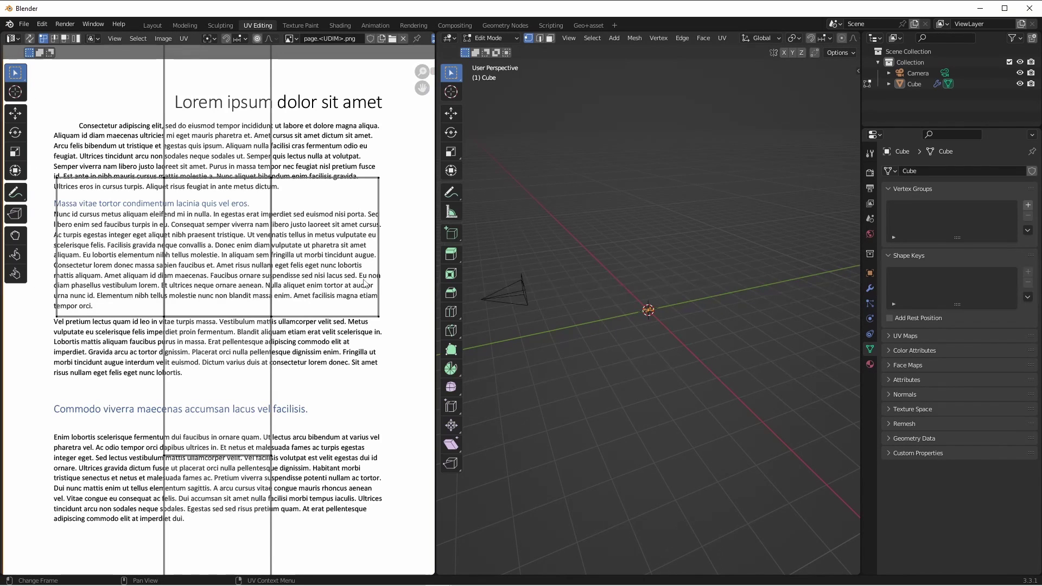
scroll(366, 283, "down", 2)
key("KP_7")
key("KP_Decimal")
key("u")
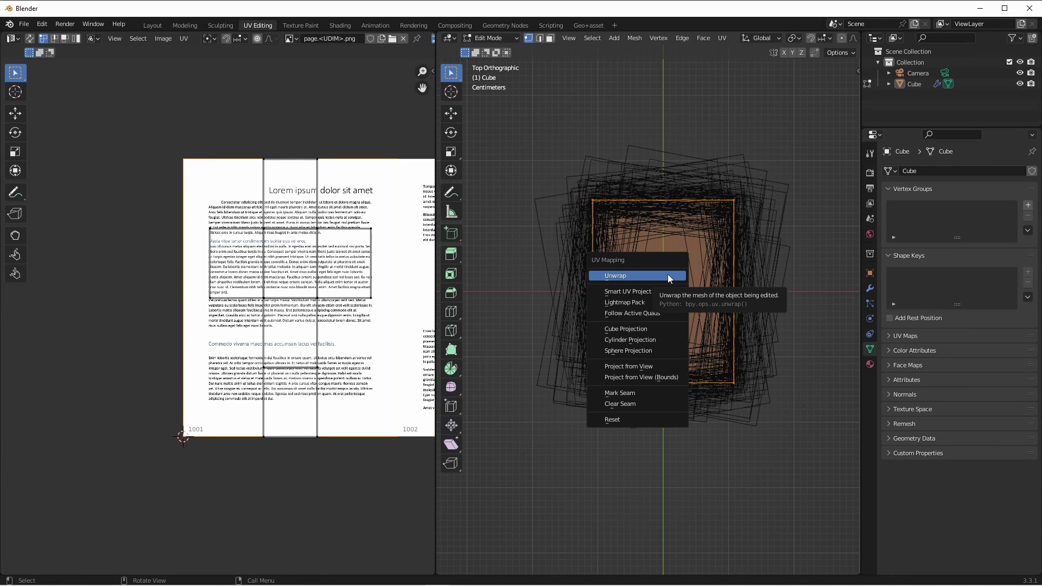
left_click(650, 367)
Scale and move the sheet's UVs so they cover the full page in tile 1001.
key("s")
left_click(3, 154)
key("g")
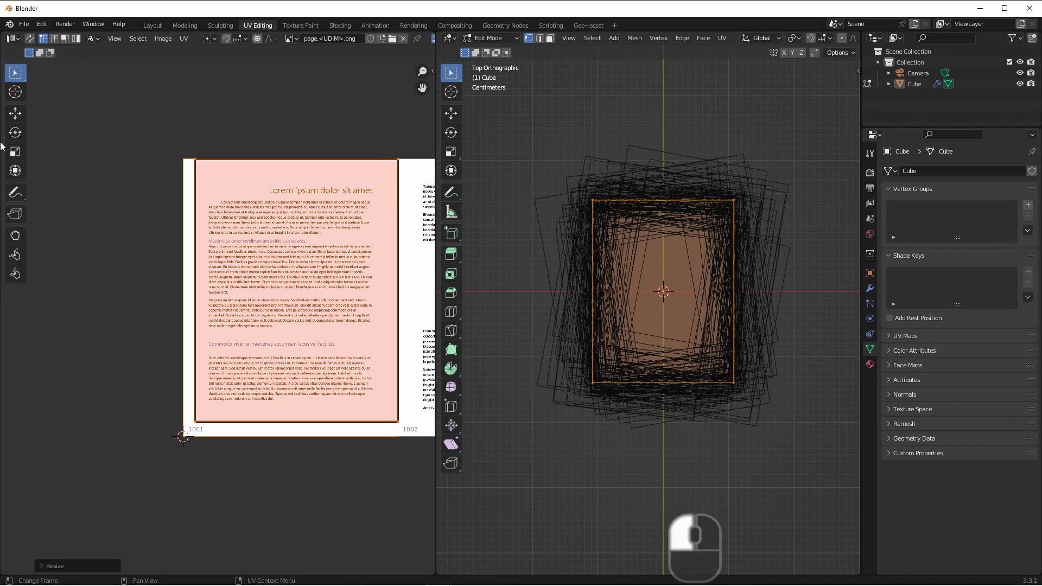
left_click(427, 158)
key("s")
left_click(330, 233)
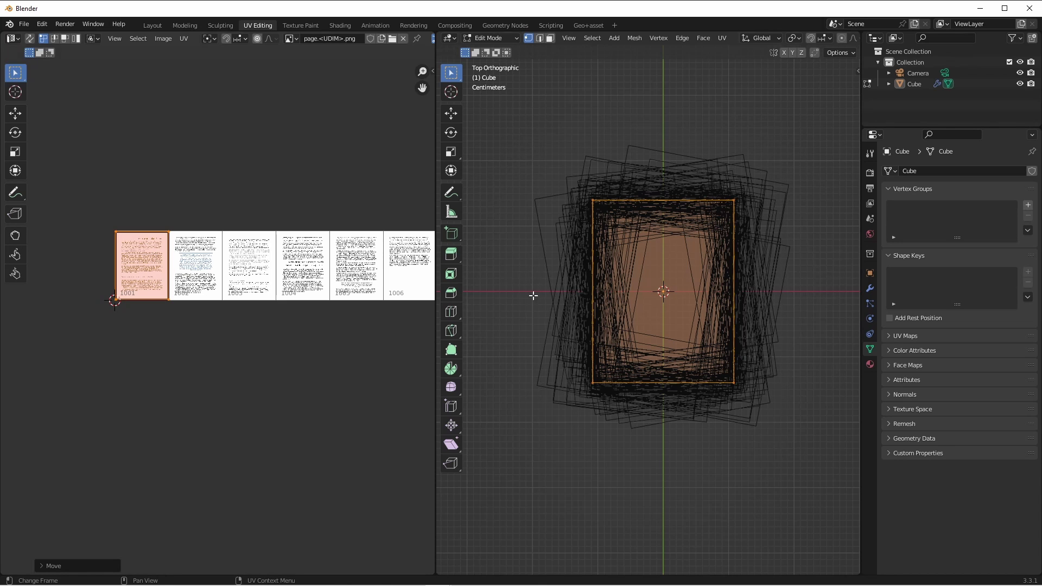
Back in the Shading workspace, duplicate the Object Info node and place the copy below the Texture Coordinate node.
left_click(335, 25)
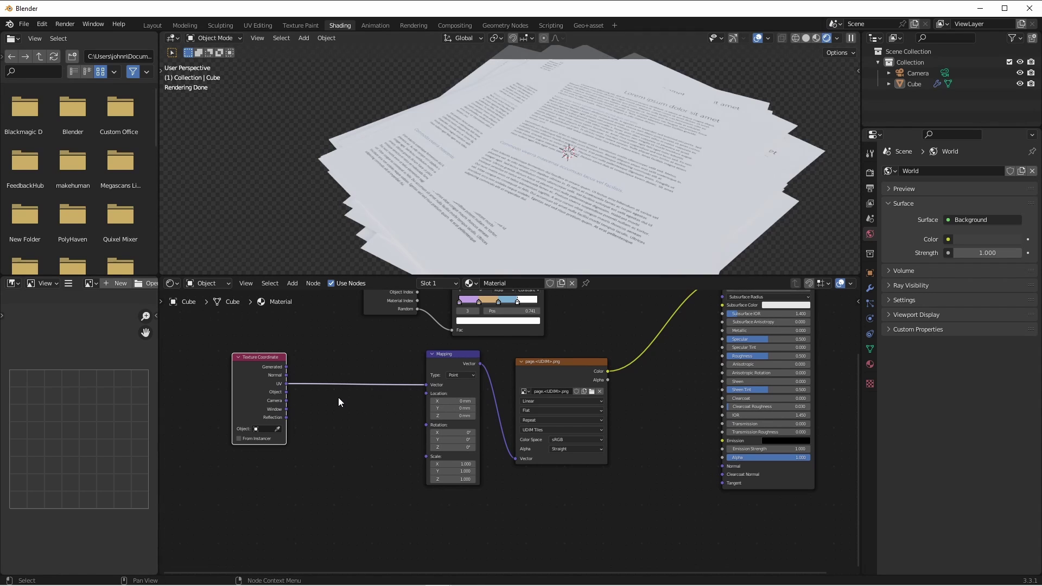
scroll(356, 411, "down", 1)
left_click(422, 347)
key("shift+d")
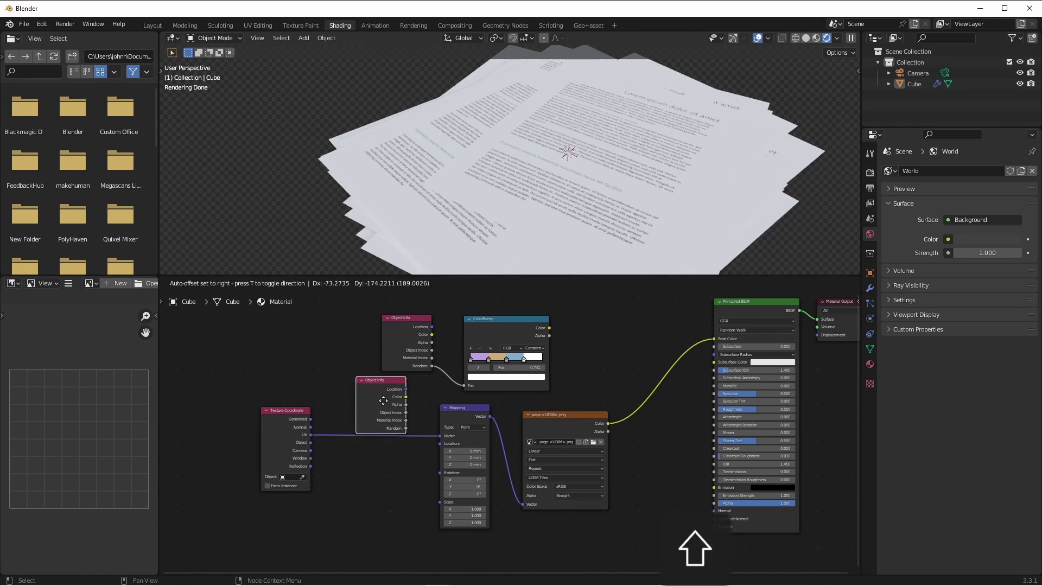
left_click(358, 516)
scroll(325, 477, "up", 5)
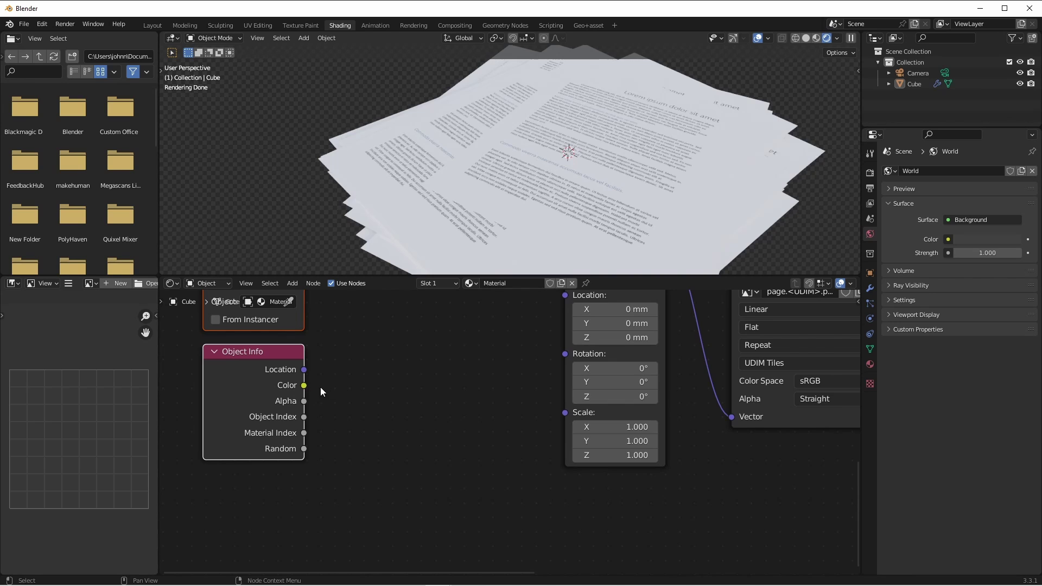
left_click_drag(280, 361, 256, 369)
Run the duplicated Object Info's Random output through a Multiply node set to 5 and a Round node.
left_click(331, 409)
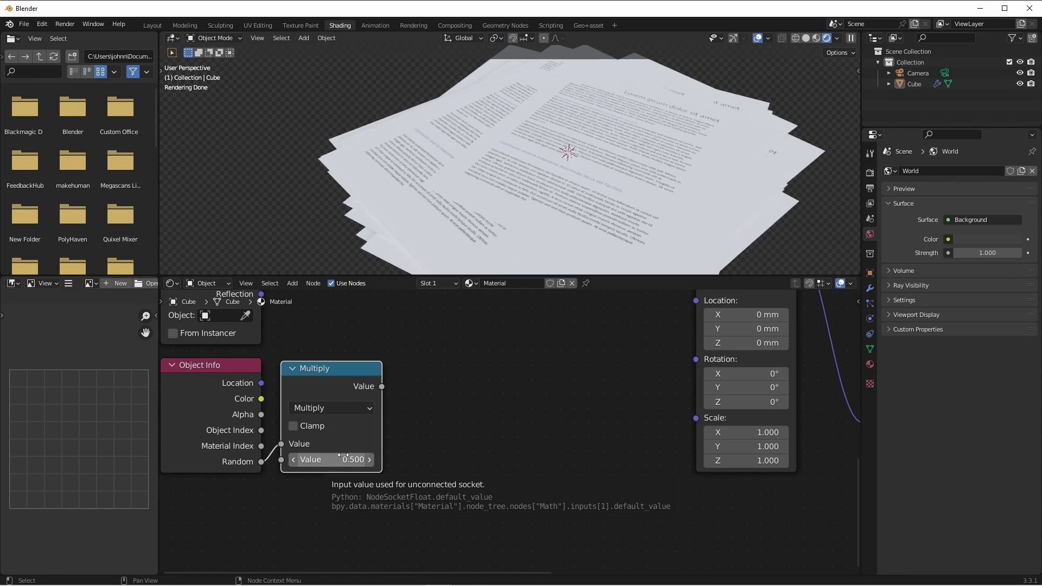
left_click(343, 456)
type("5")
key("Return")
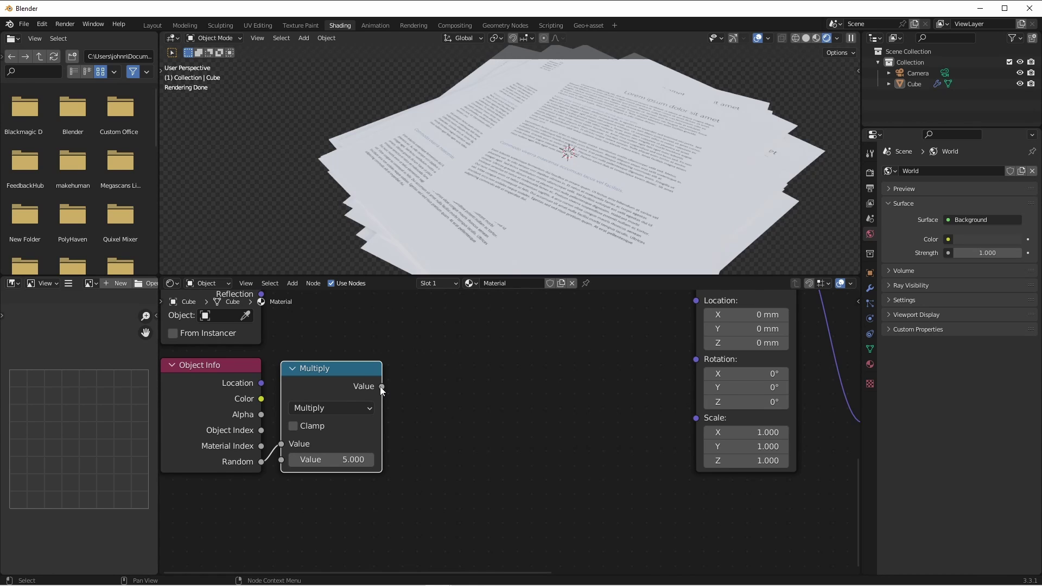
left_click_drag(381, 386, 412, 412)
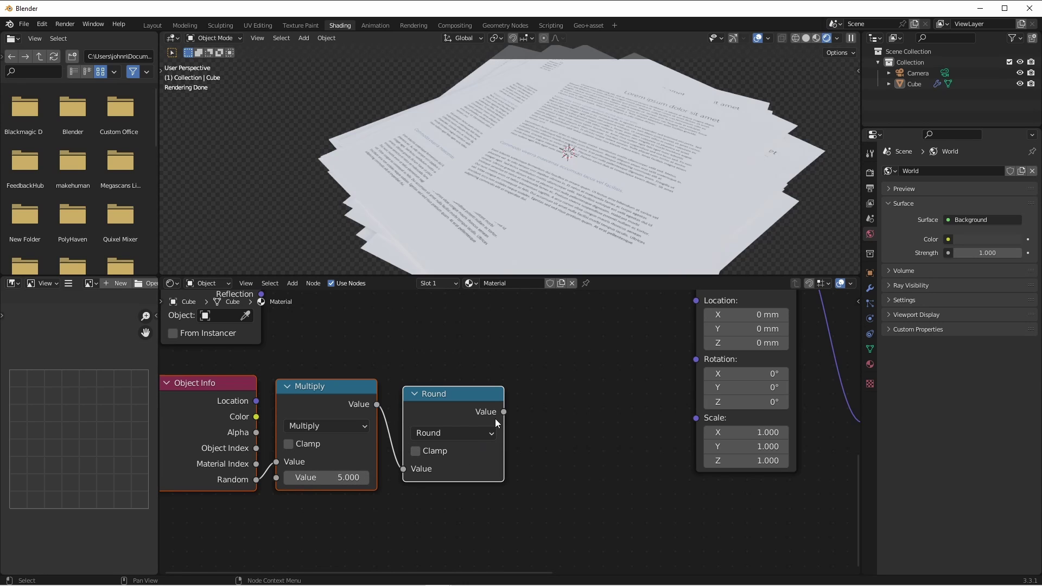
key("g")
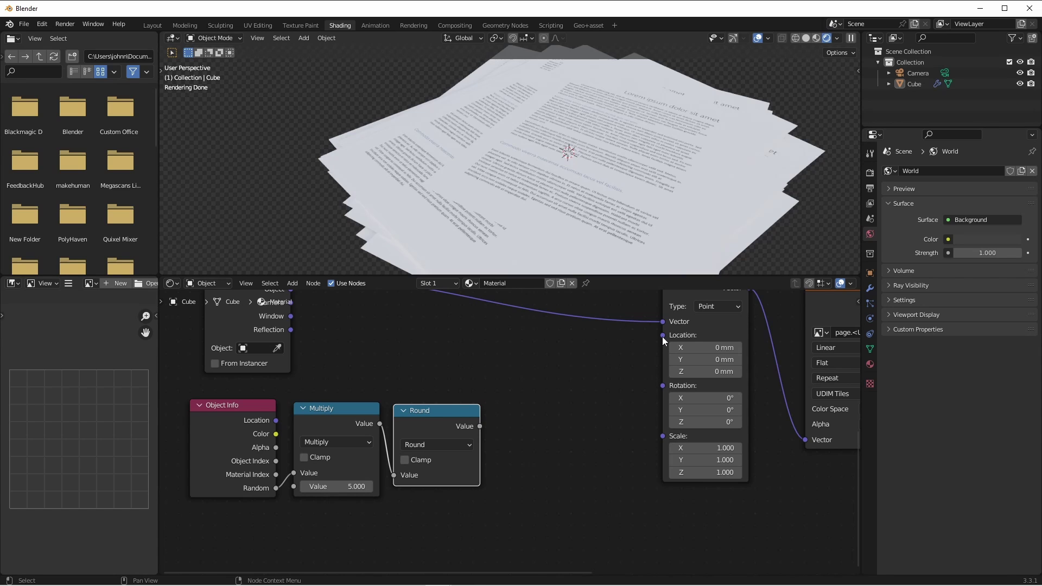
Add a Combine XYZ node feeding the Mapping Location and connect the Round output to its X input.
left_click_drag(663, 337, 605, 393)
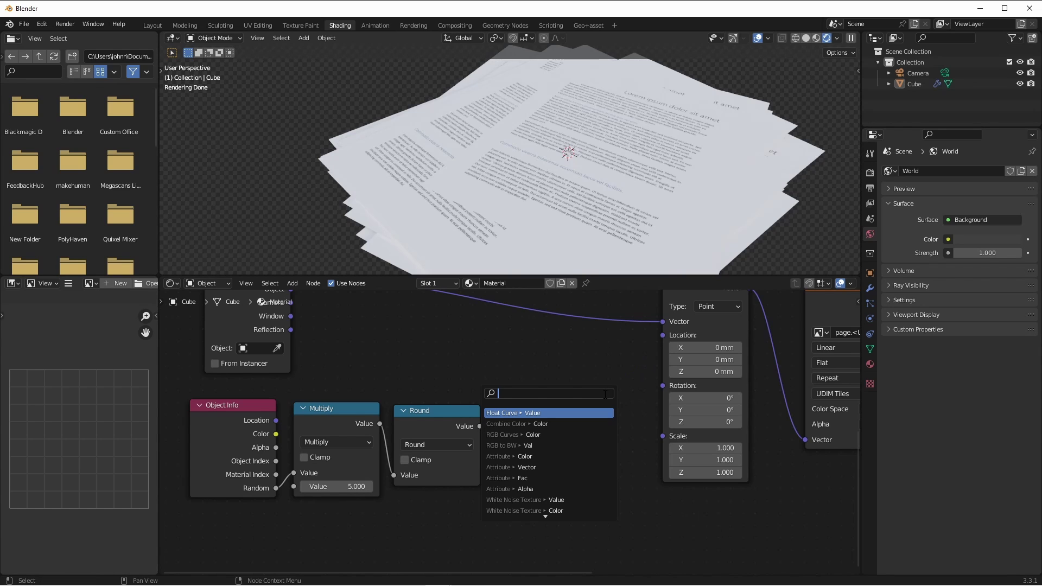
type("com")
key("Return")
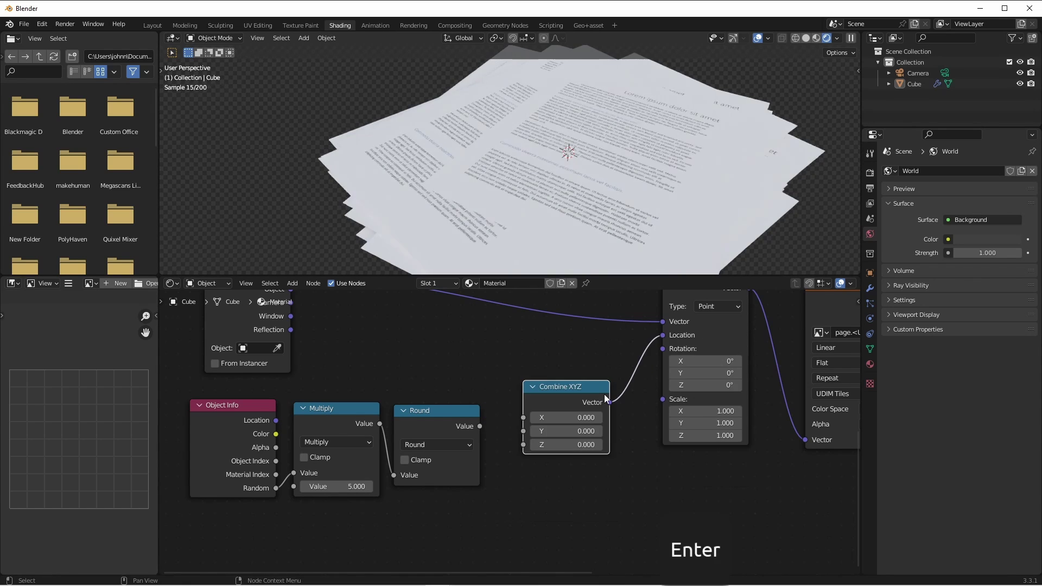
key("g")
left_click(630, 377)
left_click_drag(480, 425, 551, 401)
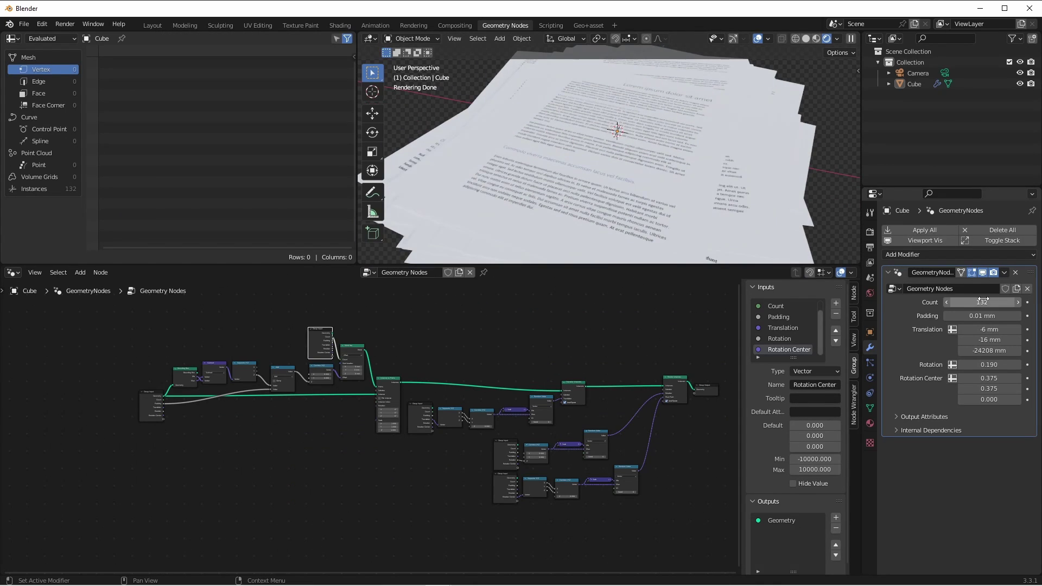
Vary the stack's Count in the Geometry Nodes modifier, including 140 and 70, to check the random pages.
left_click(980, 304)
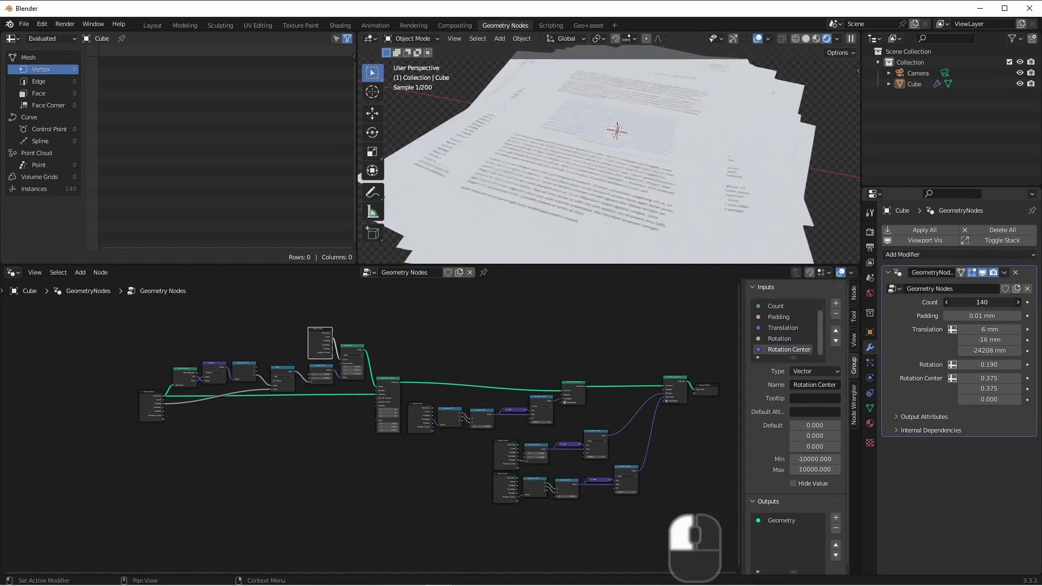
left_click_drag(979, 304, 942, 304)
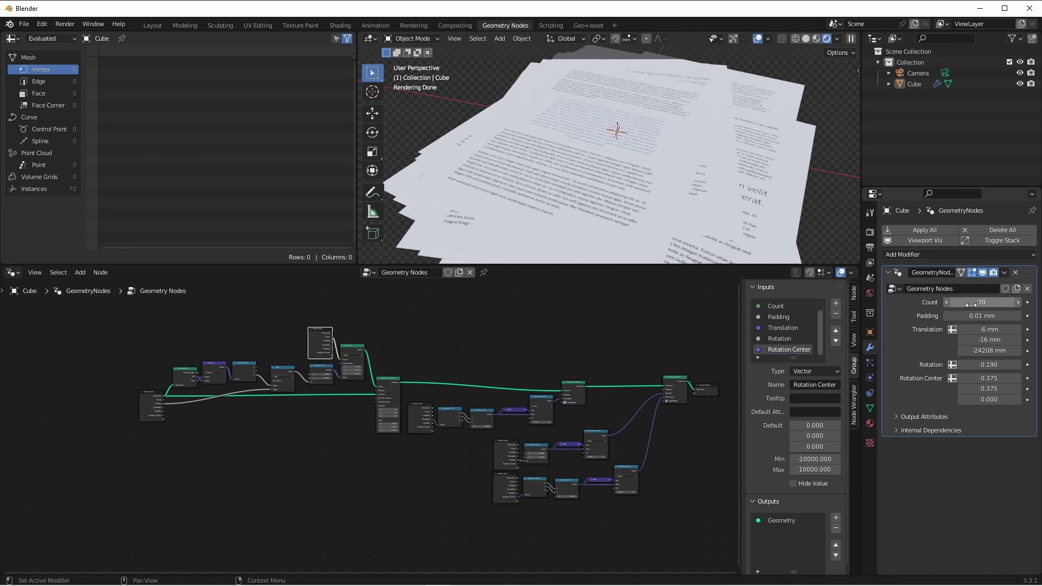
left_click_drag(971, 305, 993, 305)
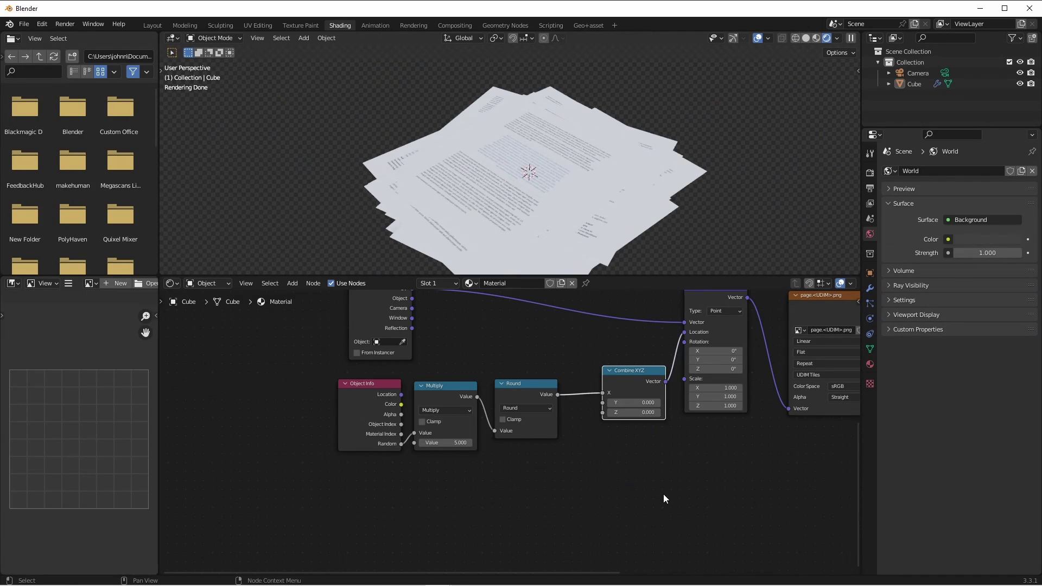
Move the Object Info, Multiply, Round and Combine XYZ nodes down, and separate the first three from Combine XYZ.
mouse_move(664, 494)
left_mouse_down()
mouse_move(376, 392)
mouse_move(337, 365)
left_mouse_up()
key("g")
left_click(563, 456)
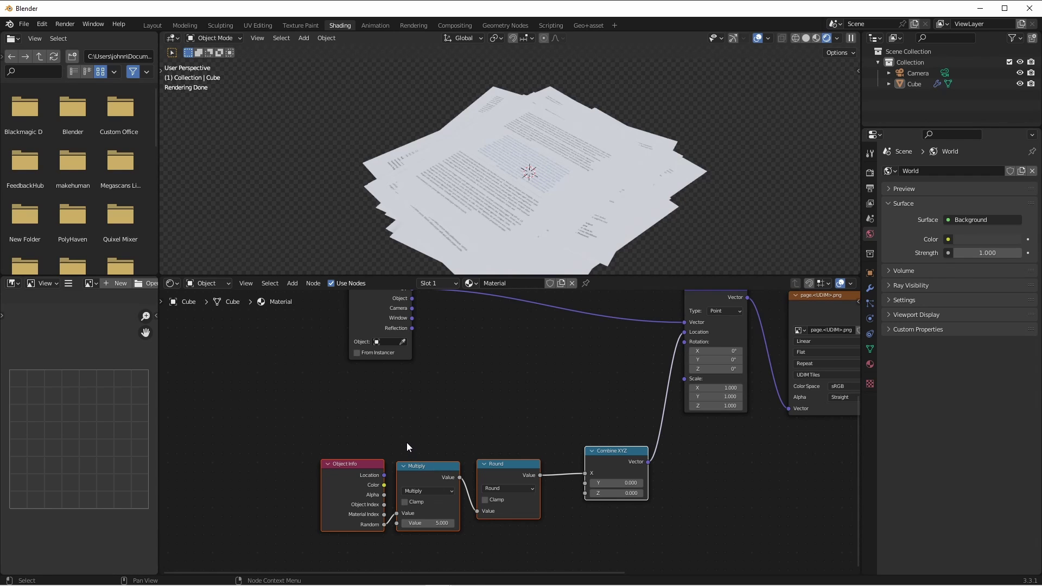
left_click(612, 452, "shift")
left_click_drag(488, 465, 411, 466)
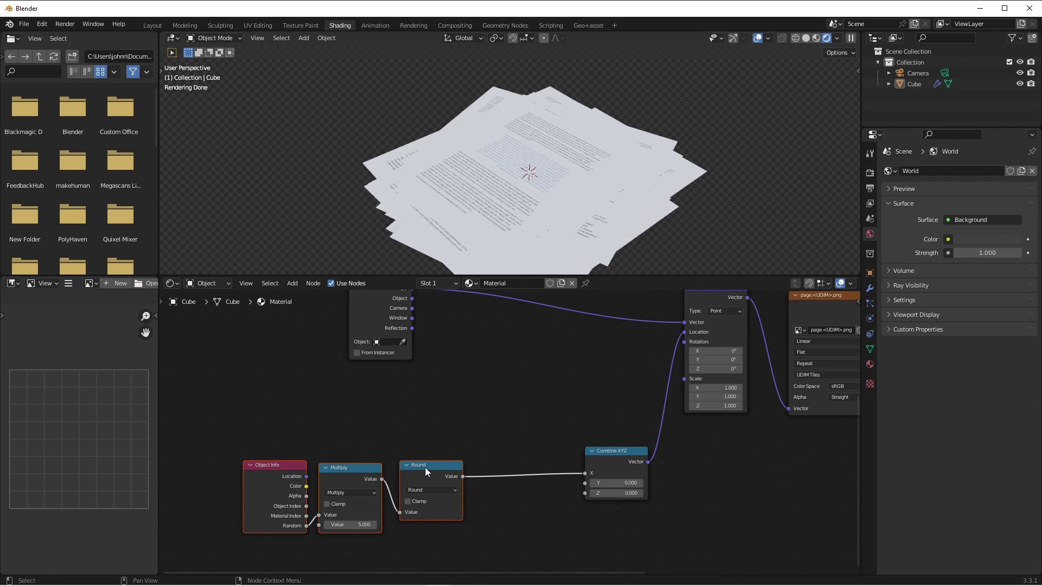
Insert a Modulo math node with a value of 10 between Round and Combine XYZ.
left_click(426, 468)
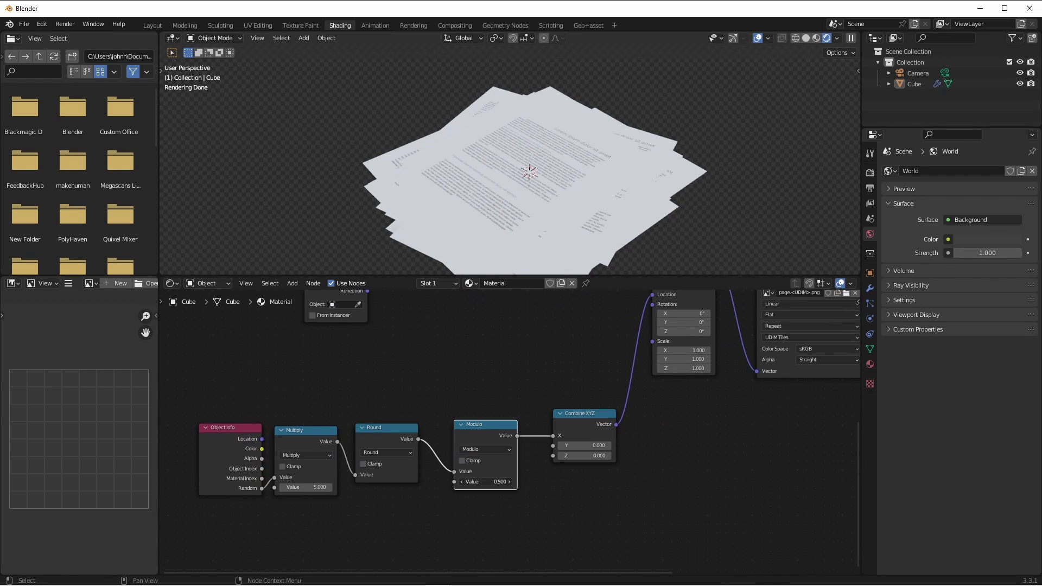
left_click(486, 482)
type("10")
key("Return")
Shift the Object Info, Multiply and Round nodes up and away from the Modulo node to make room.
left_click_drag(384, 432, 385, 438)
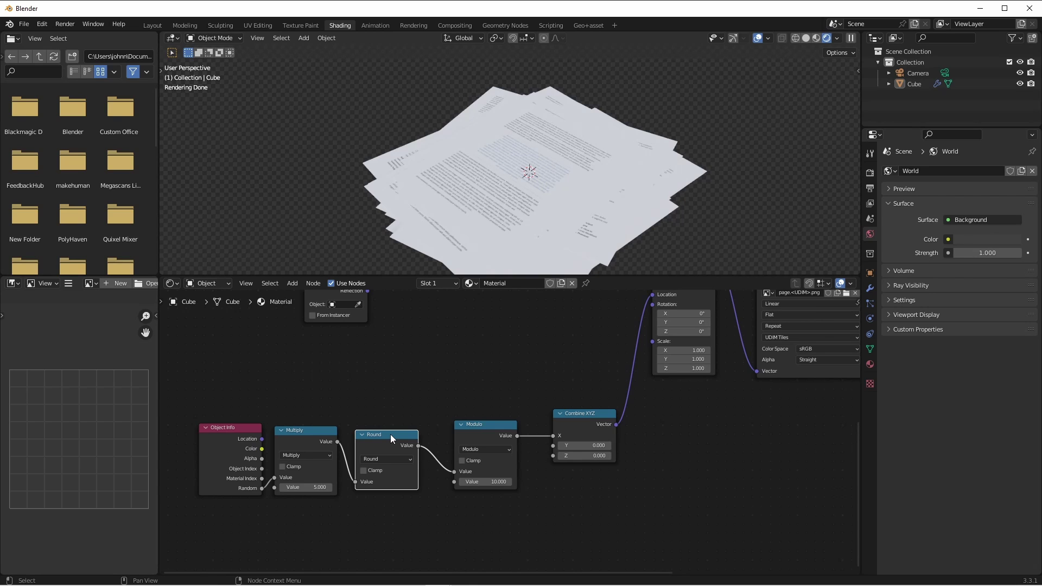
left_click_drag(406, 436, 412, 436)
left_click_drag(292, 432, 295, 431)
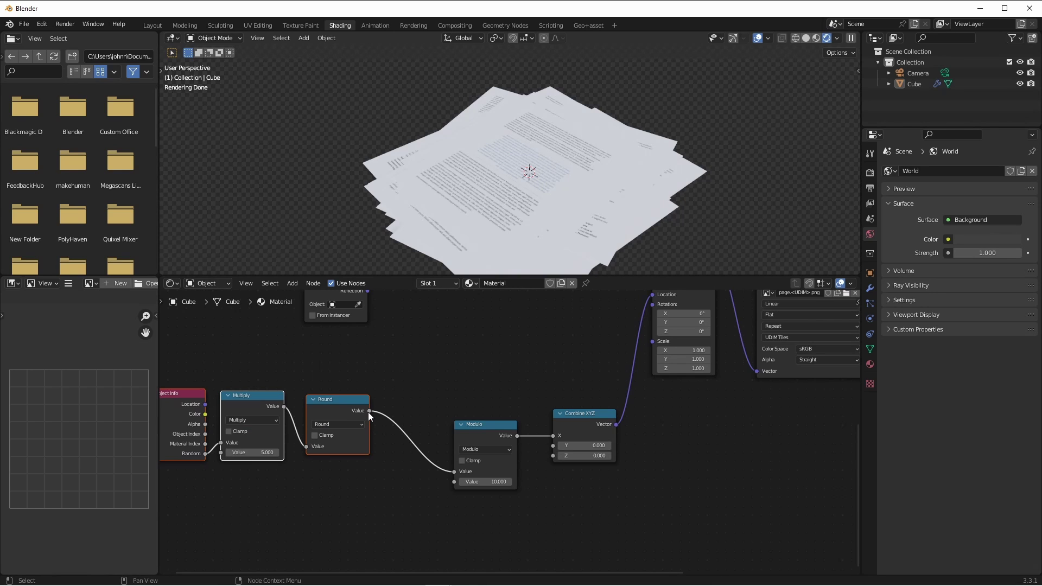
Branch the Round output into a Divide node set to 10, followed by a Floor node.
left_click_drag(369, 412, 374, 406)
key("Return")
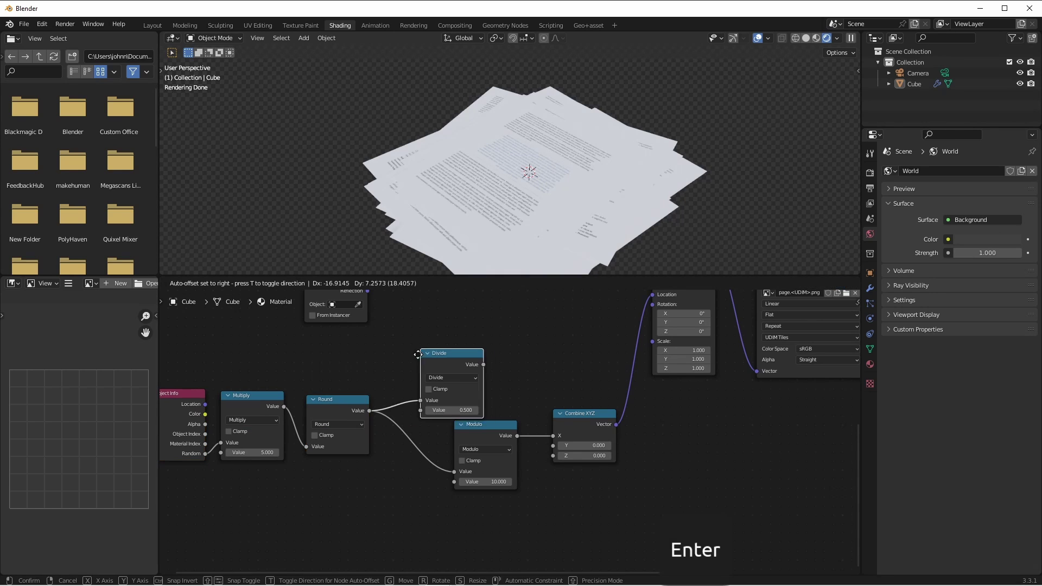
left_click(428, 368)
left_click(457, 388)
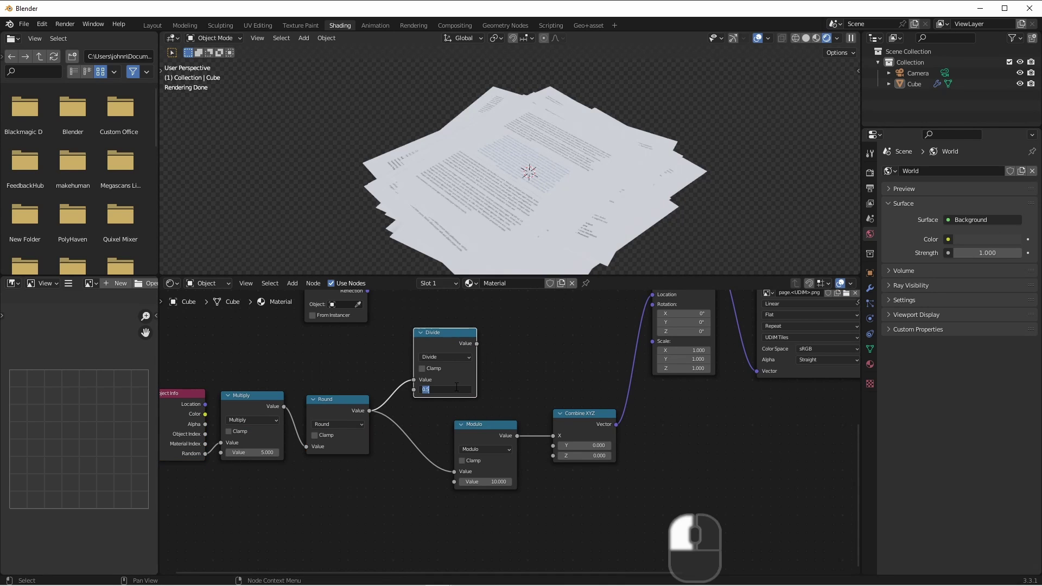
left_click_drag(469, 348, 493, 352)
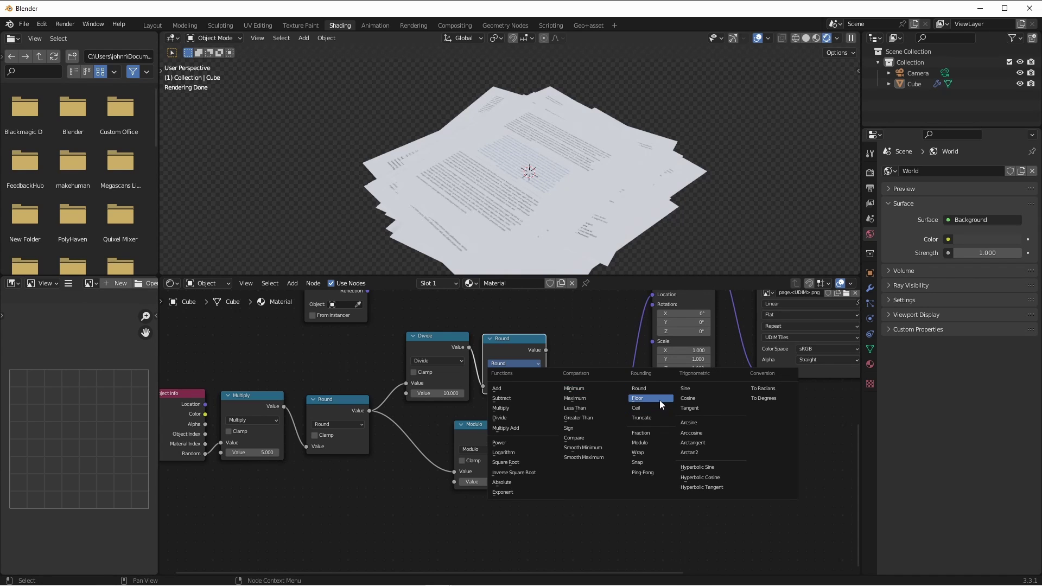
left_click(660, 399)
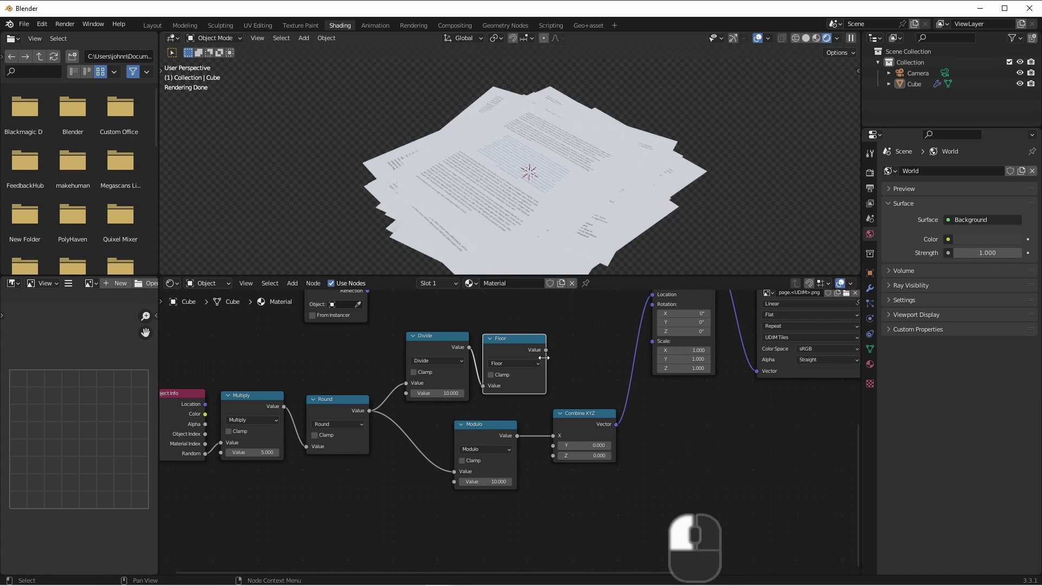
Place the Modulo node directly below Divide and move Combine XYZ farther from it.
left_click(498, 430)
key("g")
left_click(445, 425)
left_click_drag(582, 414, 605, 407)
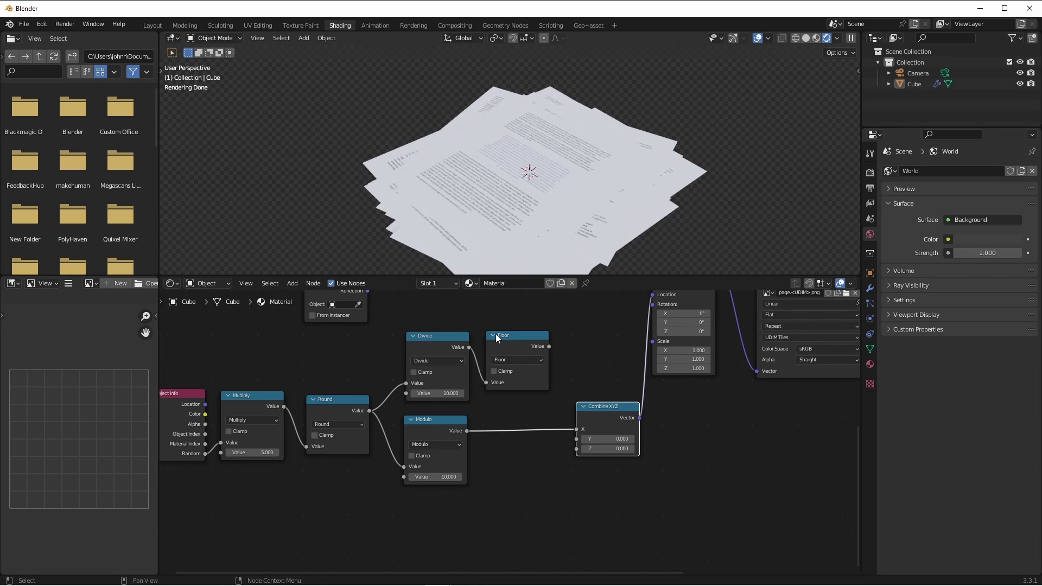
Feed the Floor output into the Y input of Combine XYZ and arrange Divide and Floor below Modulo.
left_click_drag(496, 333, 579, 409)
scroll(577, 477, "down", 2)
middle_click_drag(577, 477, 611, 466)
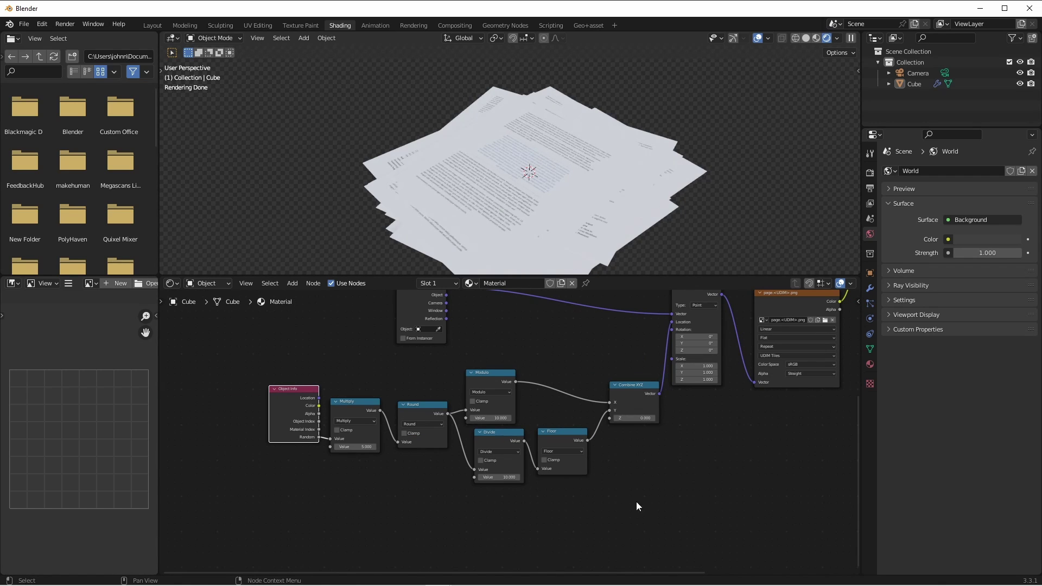
Group the nodes from Object Info through Combine XYZ and expose Multiply's second value on the Group Input, moved away from Multiply.
left_click_drag(650, 518, 273, 360)
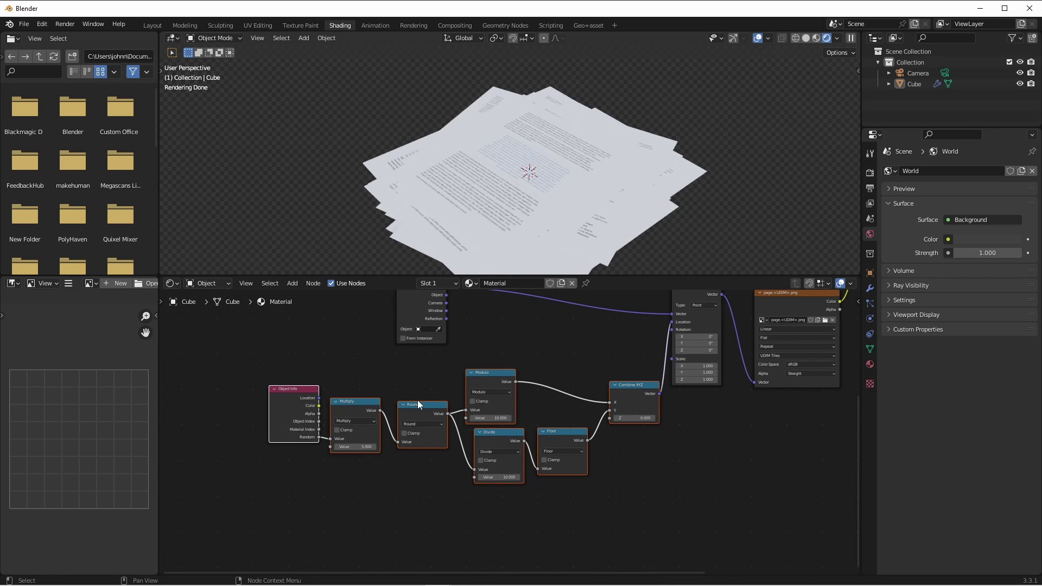
key("ctrl+g")
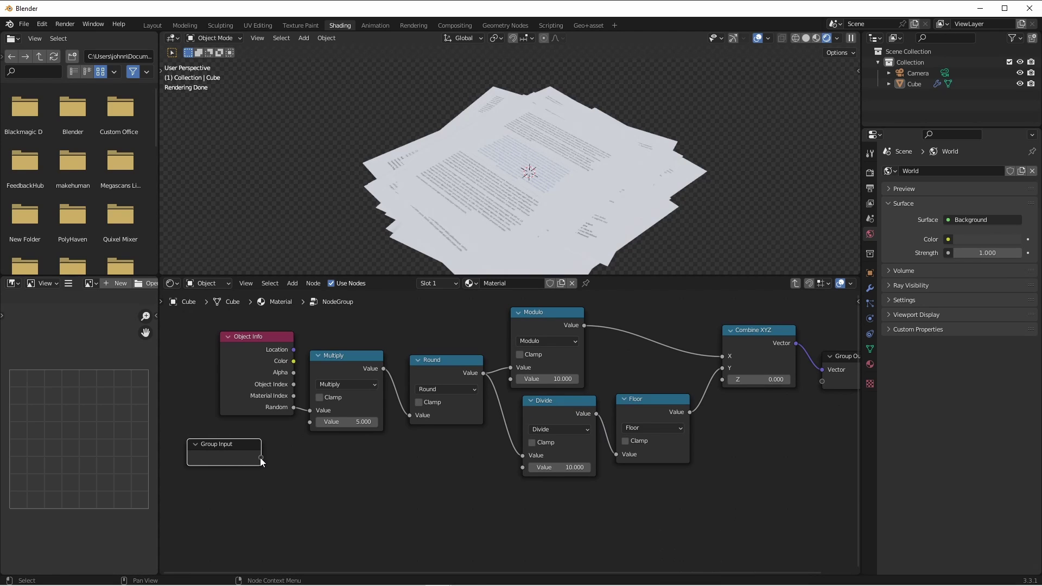
left_click_drag(262, 457, 310, 426)
middle_click_drag(312, 456, 401, 434)
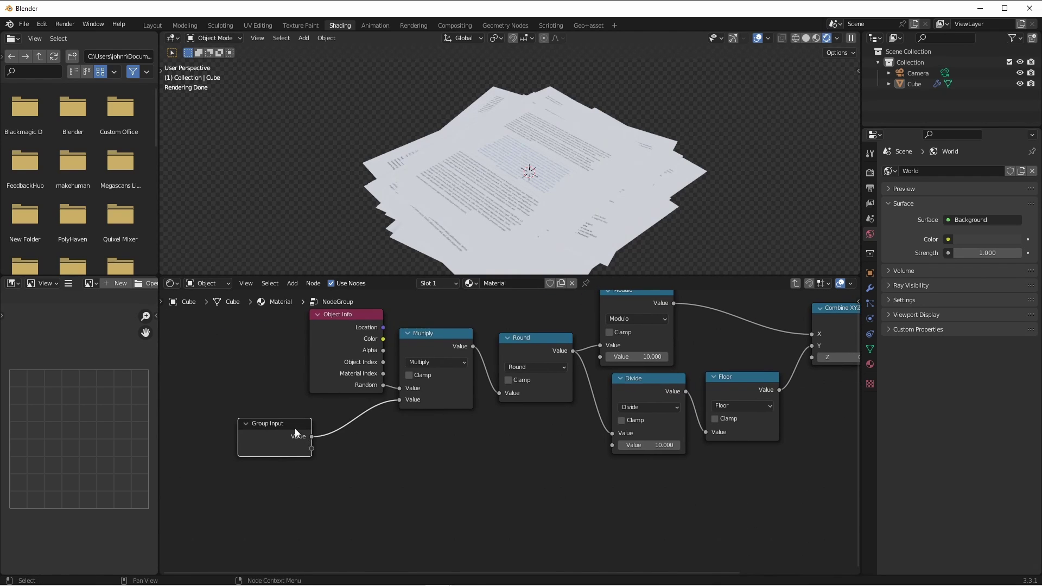
left_click_drag(292, 427, 238, 453)
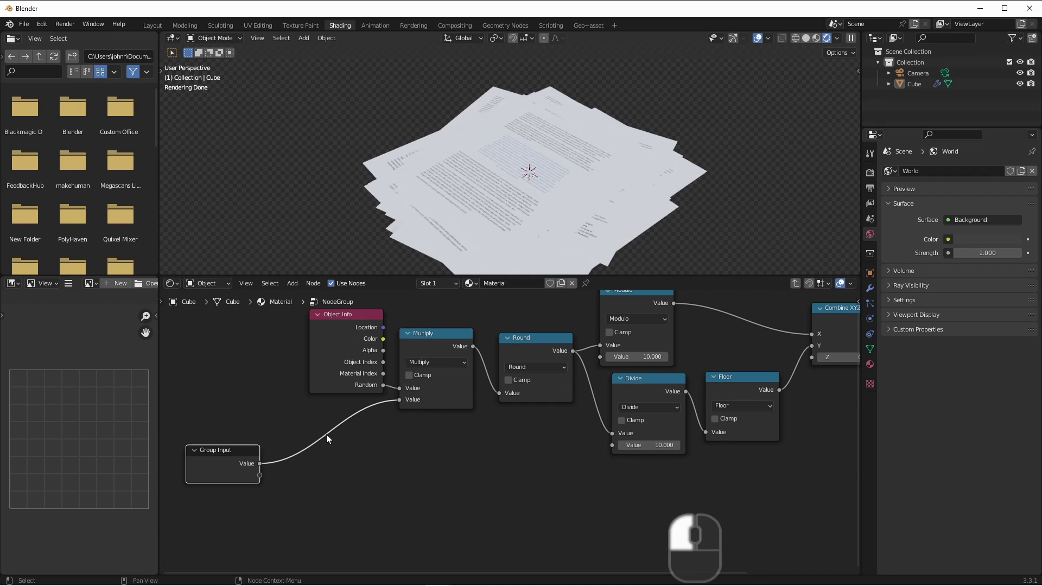
Insert a duplicate of the Multiply node between Group Input and Multiply as Subtract with value 1, then leave the group.
left_click(436, 340)
key("shift+d")
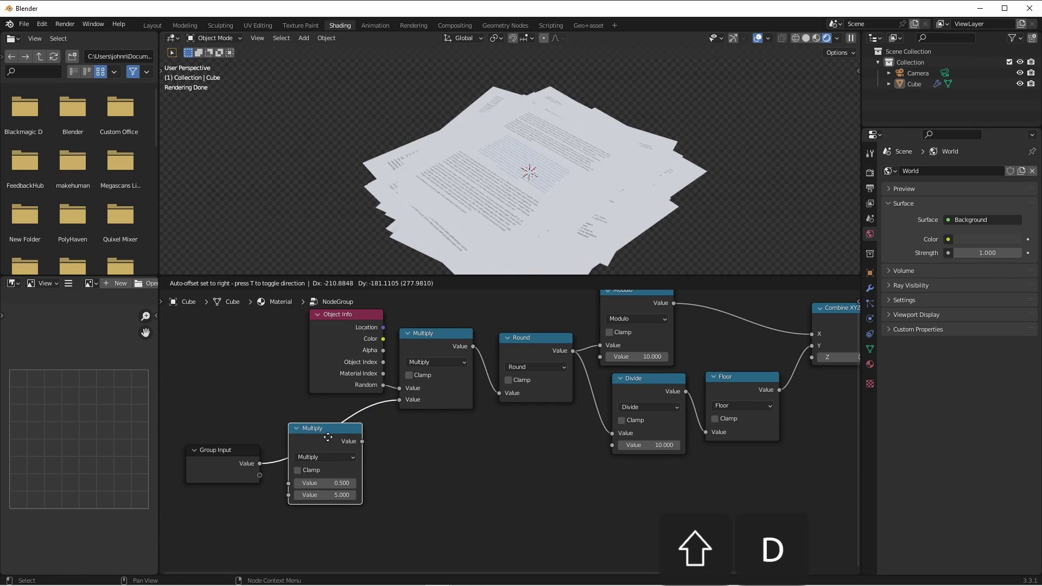
left_click(328, 437)
left_click(332, 457)
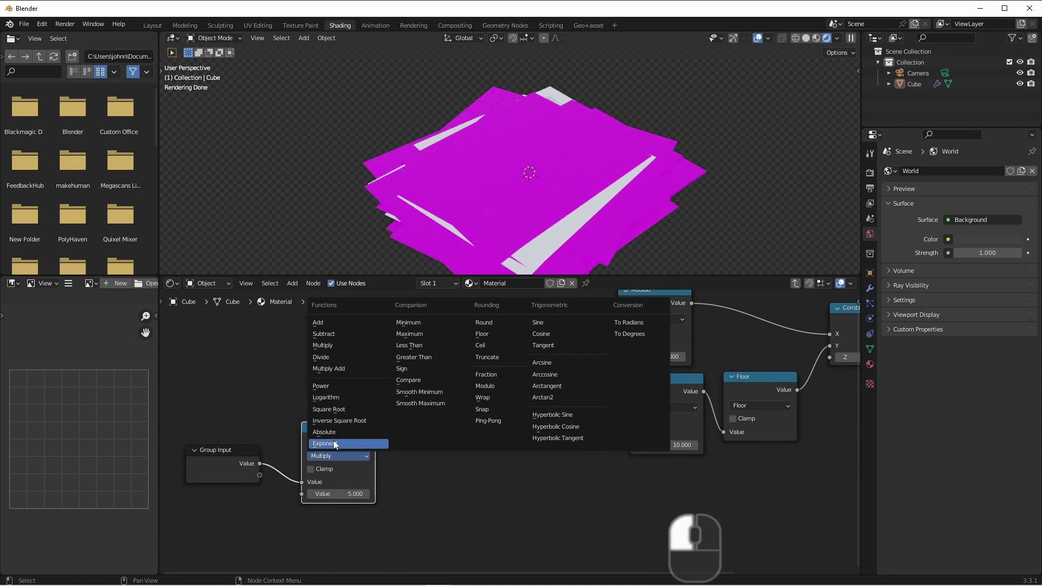
left_click(337, 338)
key("Tab")
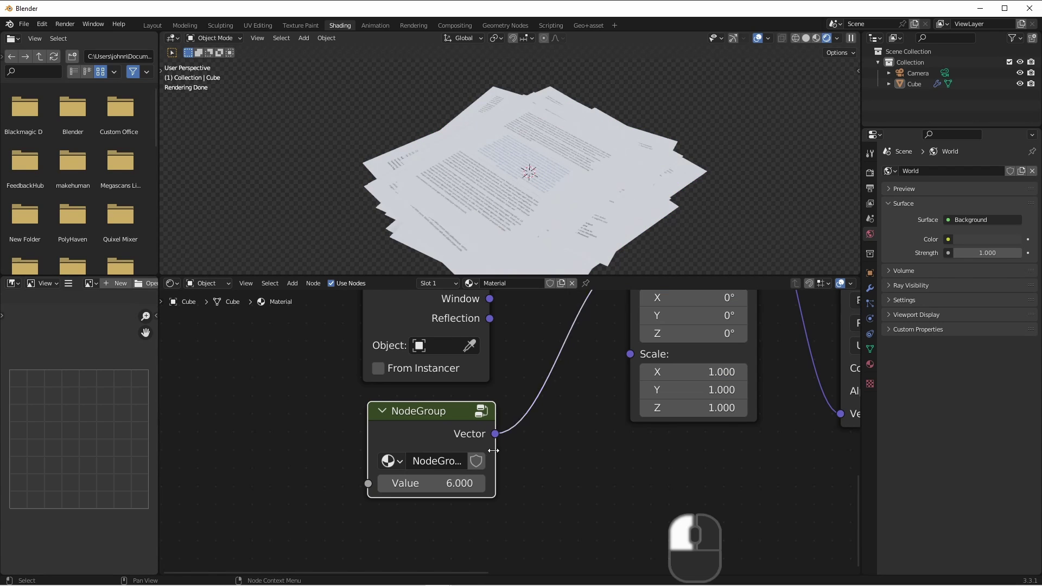
Rename the node group UDIM Picker and mark it as an asset.
left_click(512, 461)
type("U")
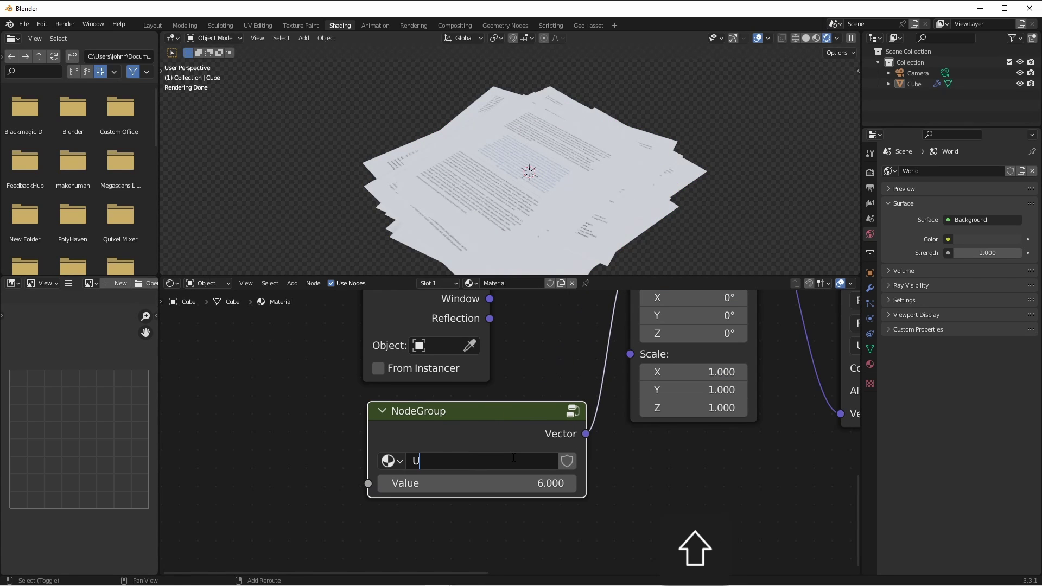
type("DIM Picker")
key("Return")
right_click(450, 461)
left_click(467, 509)
Rename the UDIM Picker group's Value input to Number of Tiles.
key("Tab")
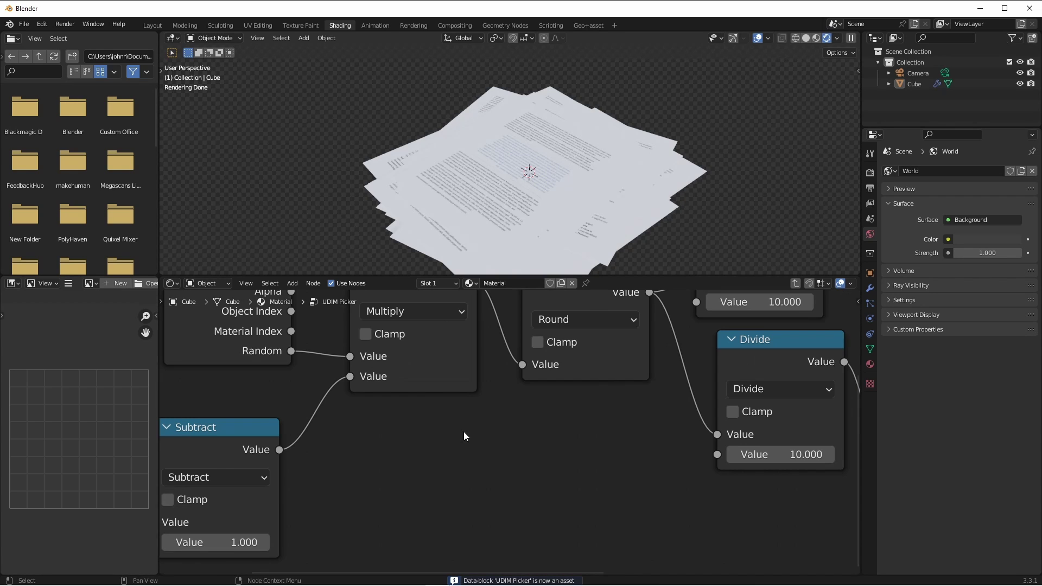
key("n")
left_click(854, 376)
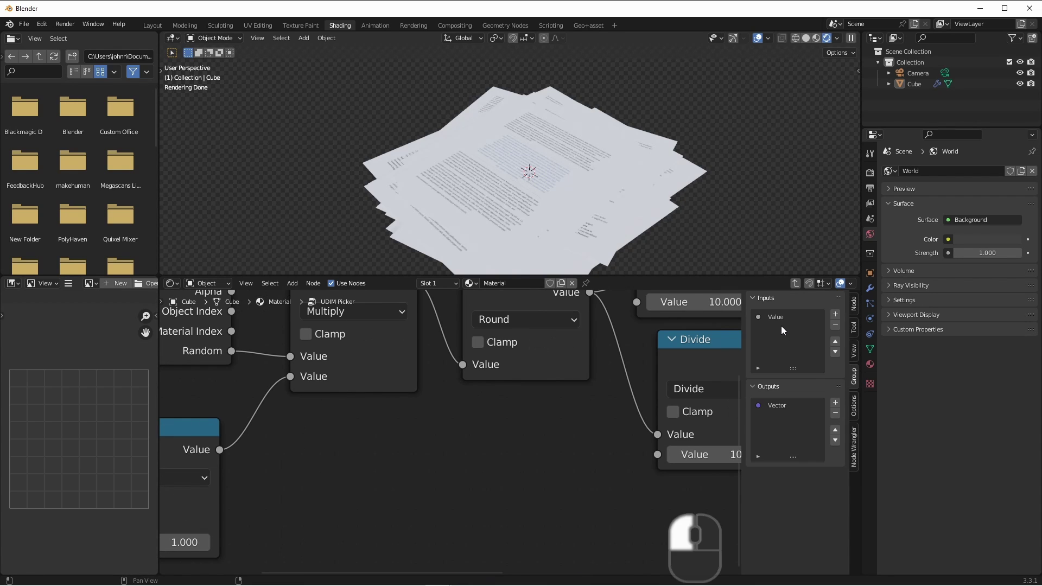
double_click(781, 319)
type("Number of Tiles")
key("Return")
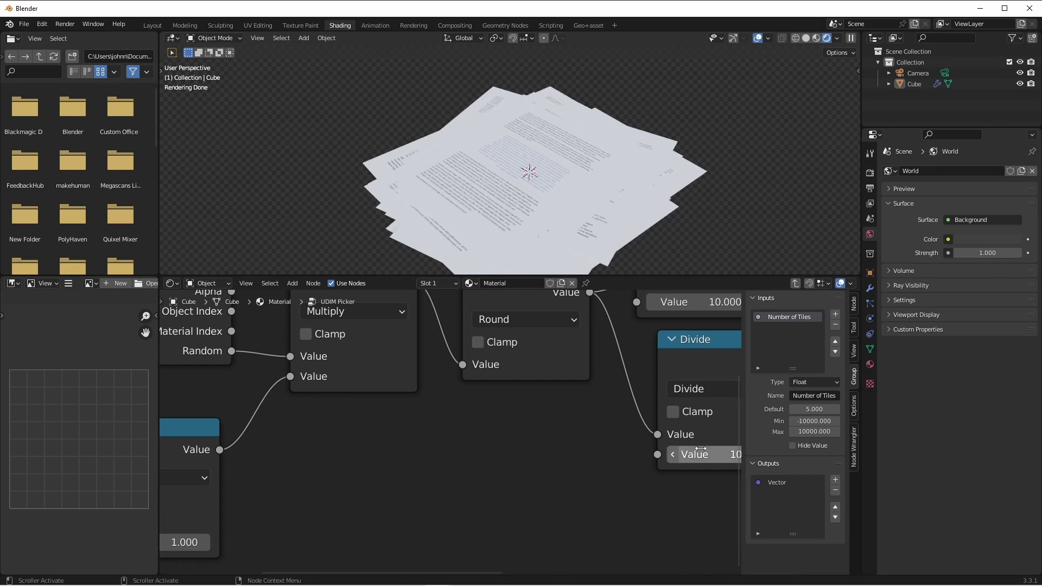
key("Tab")
Move the Texture Coordinate, UDIM Picker, Mapping and page image nodes above the Object Info and ColorRamp nodes.
middle_click_drag(535, 516, 493, 519)
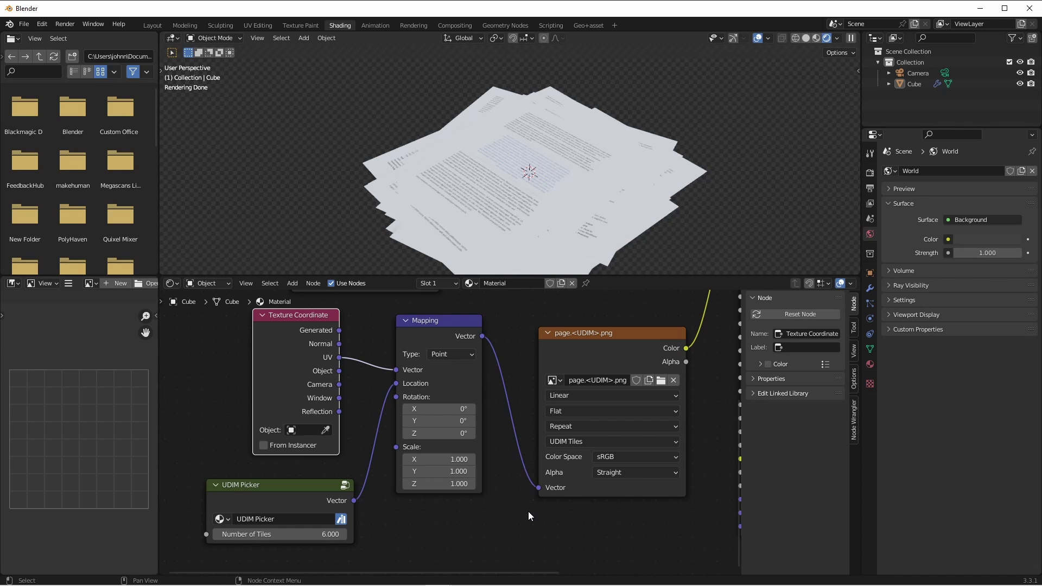
scroll(588, 470, "down", 5)
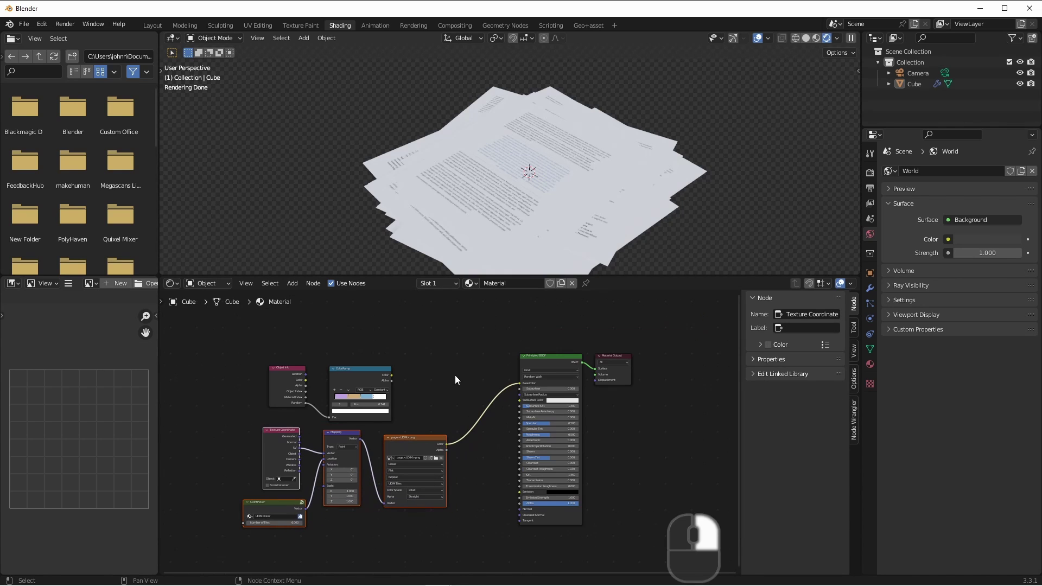
key("g")
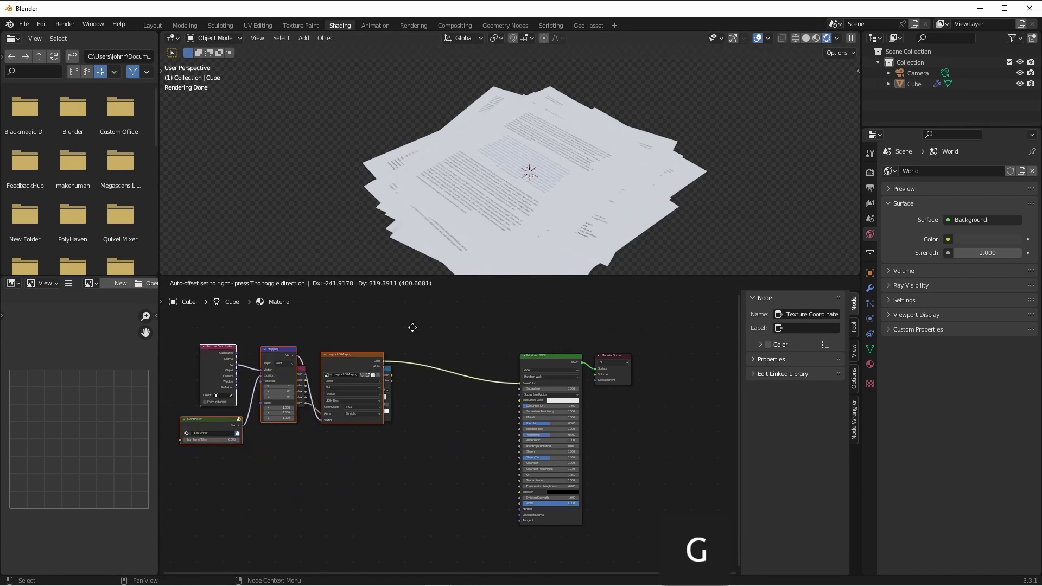
left_click(417, 347)
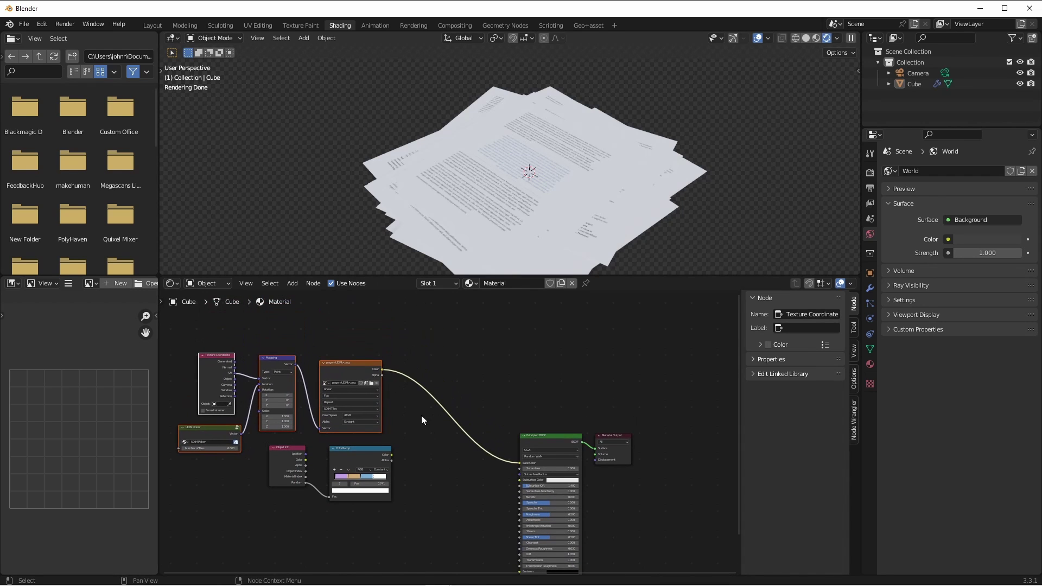
left_click_drag(402, 544, 299, 476)
left_click_drag(298, 476, 203, 378)
Insert a MixRGB node before the Principled BSDF's Base Color and drive its Fac with the page image color.
key("shift+a")
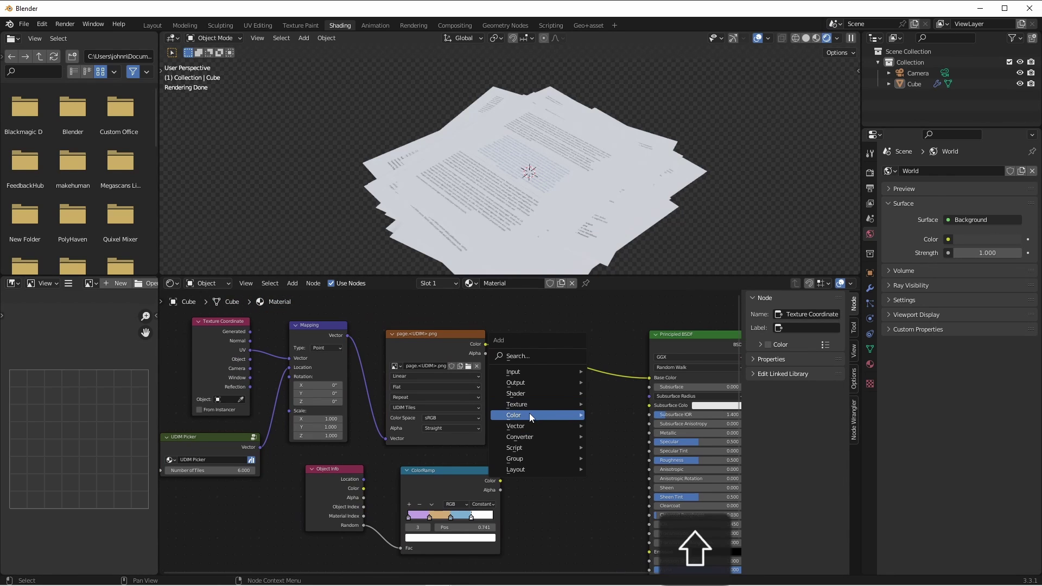
mouse_move(570, 414)
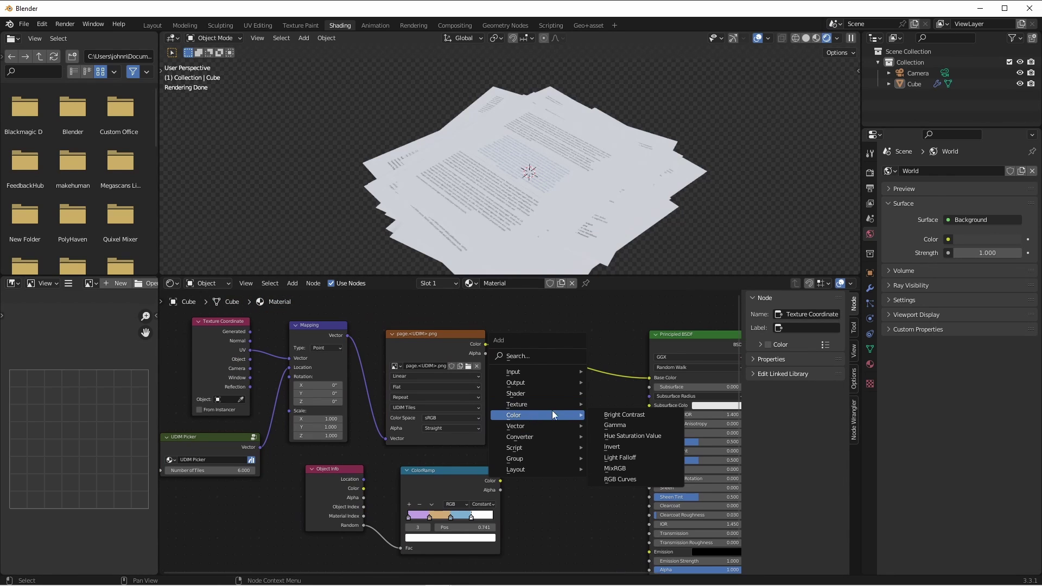
left_click(615, 469)
left_click(549, 424)
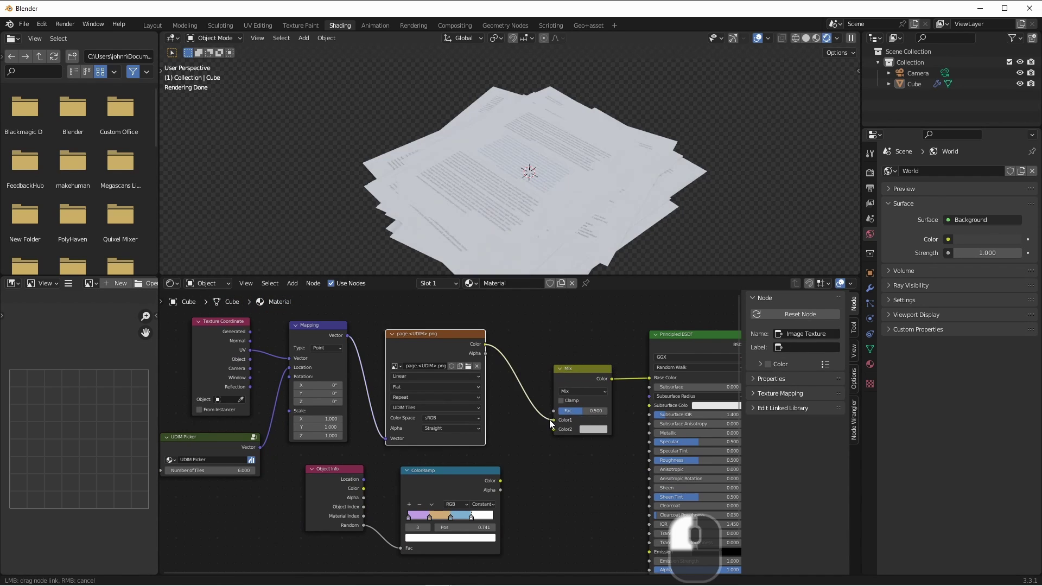
mouse_move(549, 421)
left_mouse_down()
mouse_move(517, 418)
mouse_move(564, 409)
mouse_move(530, 425)
left_mouse_up()
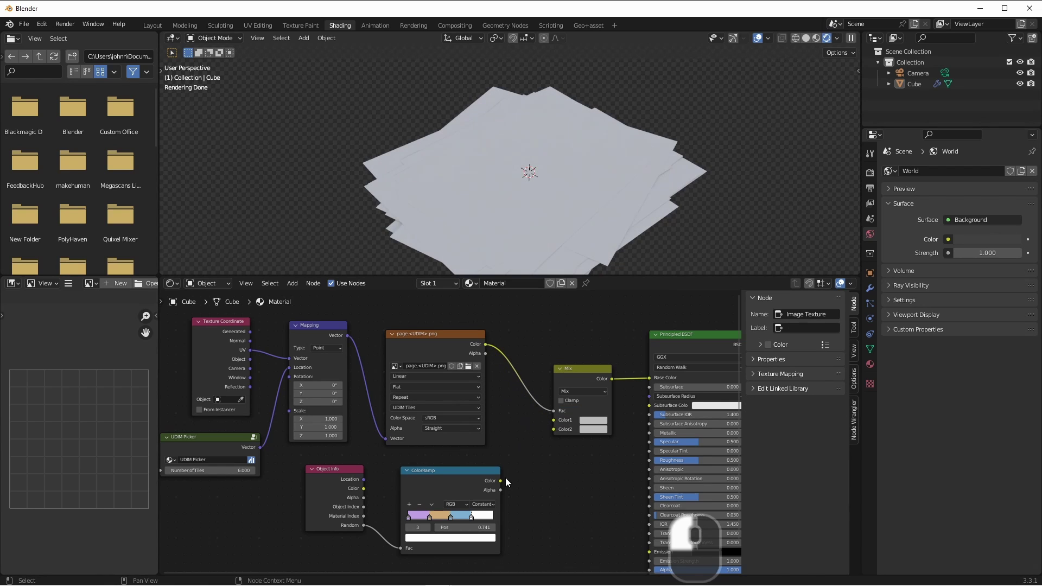
Set the Mix node's Color1 to black and connect the ColorRamp color to Color2.
left_click(594, 419)
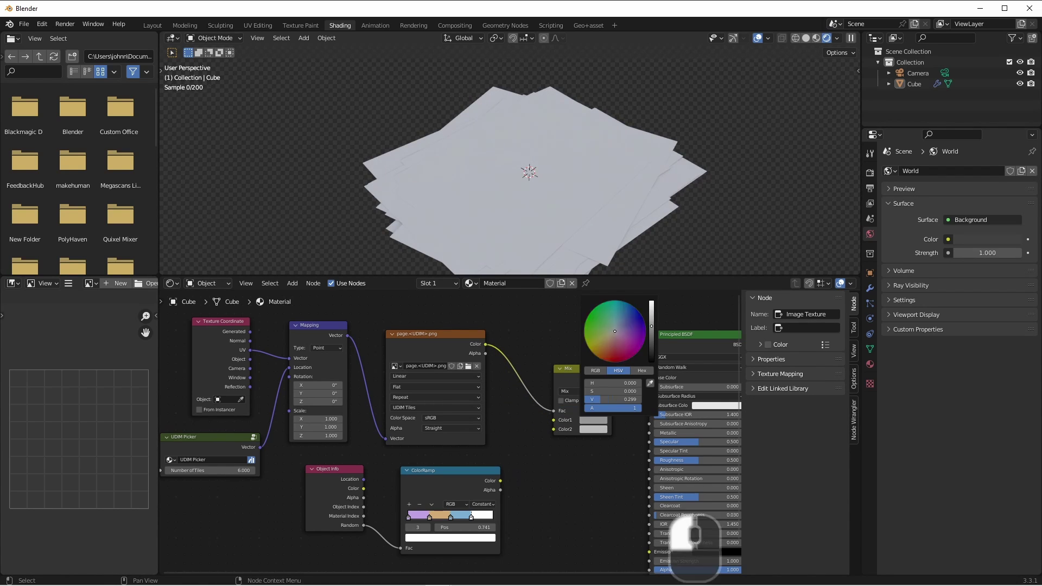
left_click_drag(651, 327, 651, 362)
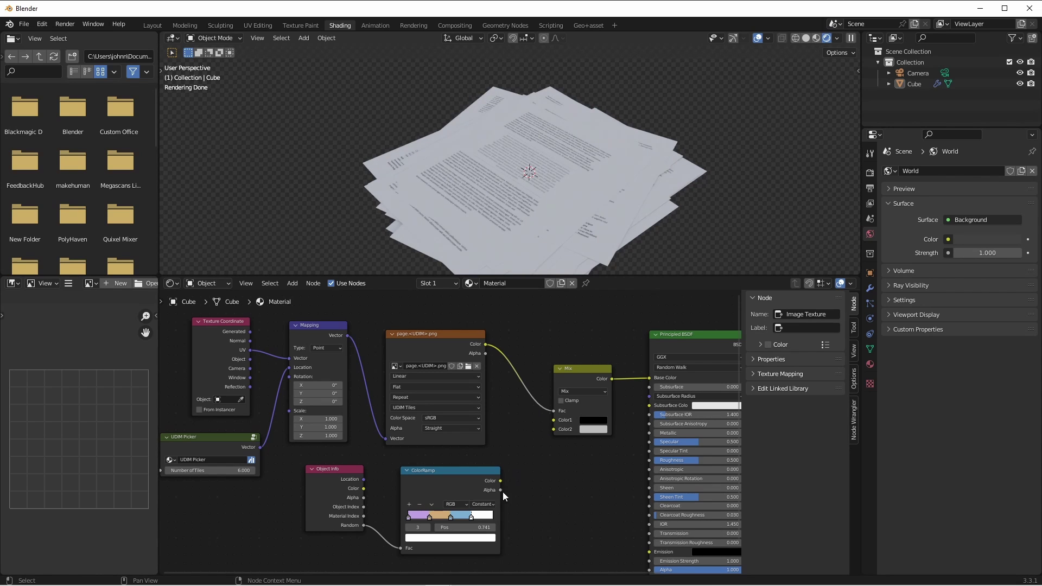
left_click_drag(501, 481, 559, 431)
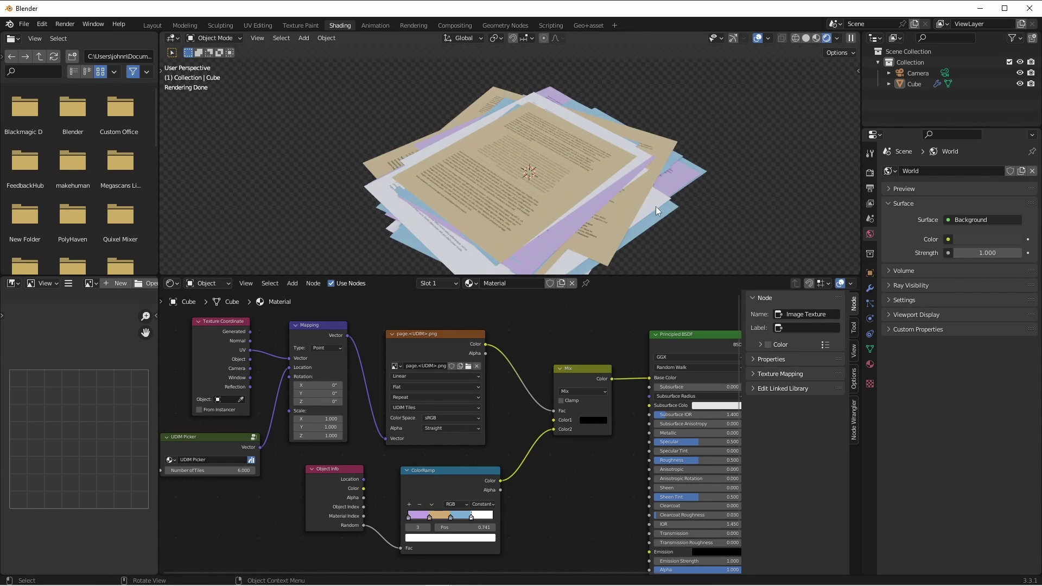
Adjust the ColorRamp's tan stop at position 0.250 and inspect the colored paper stack from other angles.
mouse_move(520, 151)
middle_mouse_down()
mouse_move(559, 154)
mouse_move(519, 139)
middle_mouse_up()
scroll(522, 213, "up", 4)
left_click(430, 516)
left_click(451, 538)
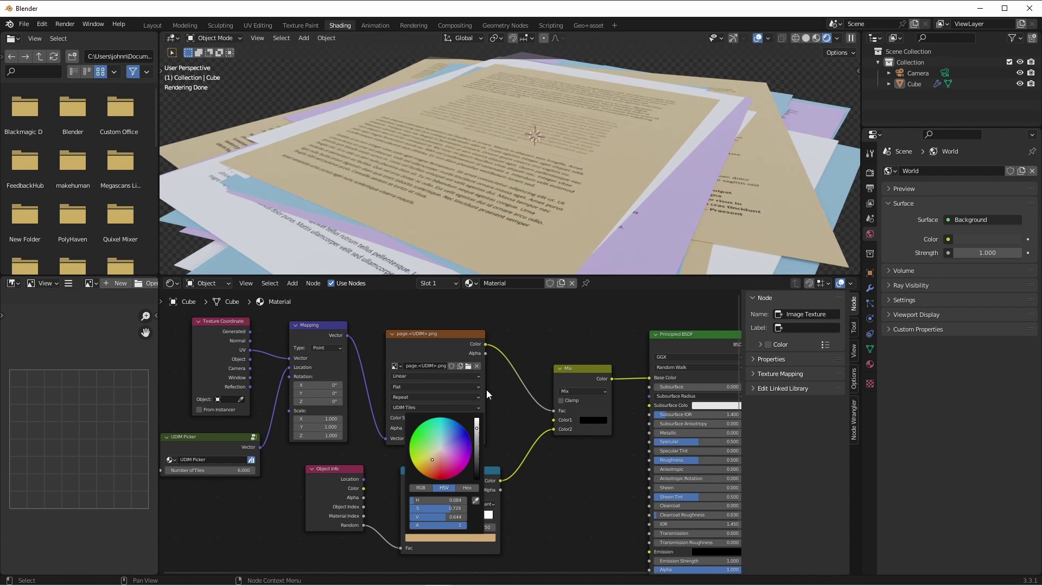
scroll(542, 185, "down", 4)
middle_click_drag(541, 185, 683, 168)
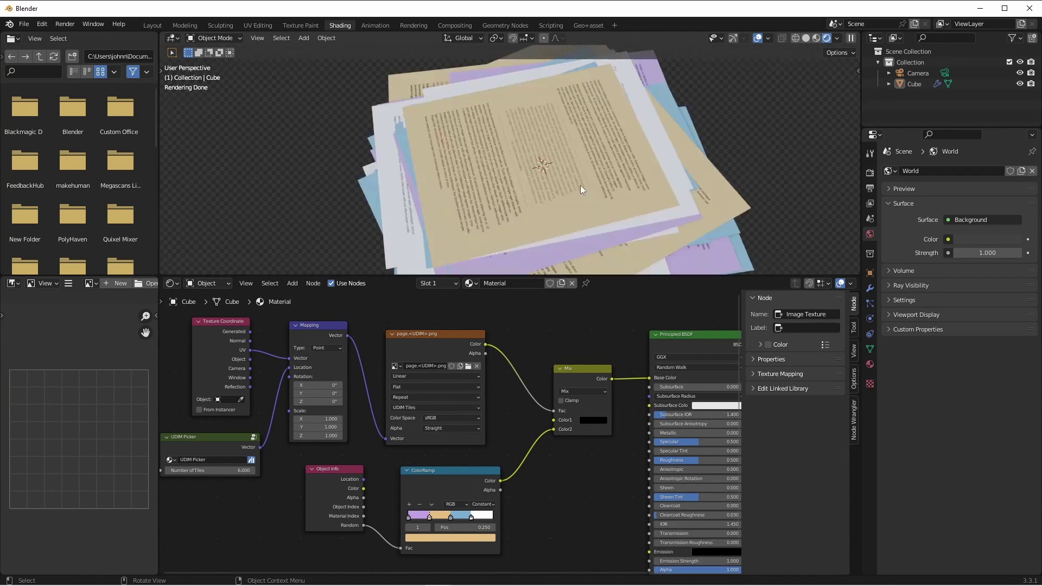
scroll(562, 198, "down", 3)
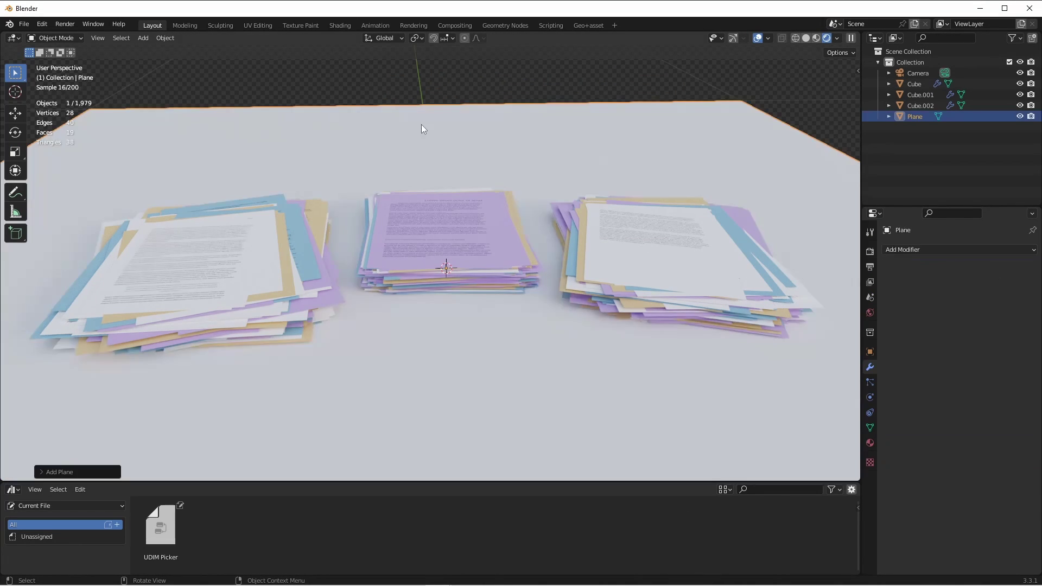
Apply the brown_planks_03 wood material to the plane and switch to the camera view.
left_click_drag(154, 121, 583, 193)
key("grave")
left_click(548, 195)
Rotate and move the camera to frame the three paper stacks on the plank floor.
key("r")
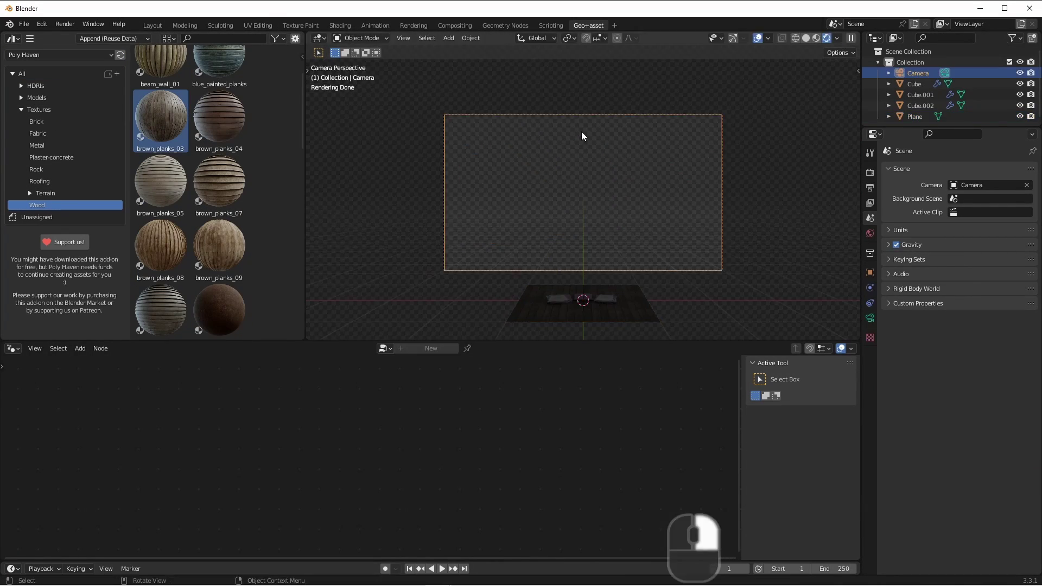
key("g")
middle_click(596, 161)
key("s")
left_click(367, 69)
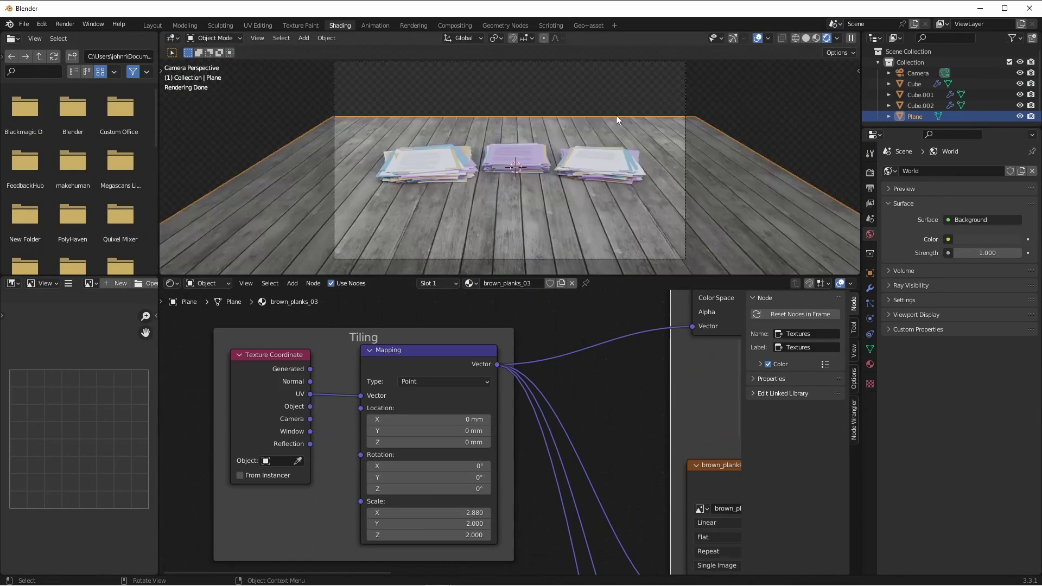
Scale down a cube behind the paper stacks and set its Y dimension to .75 for a baseboard.
key("s")
left_click(714, 217)
key("n")
key("Return")
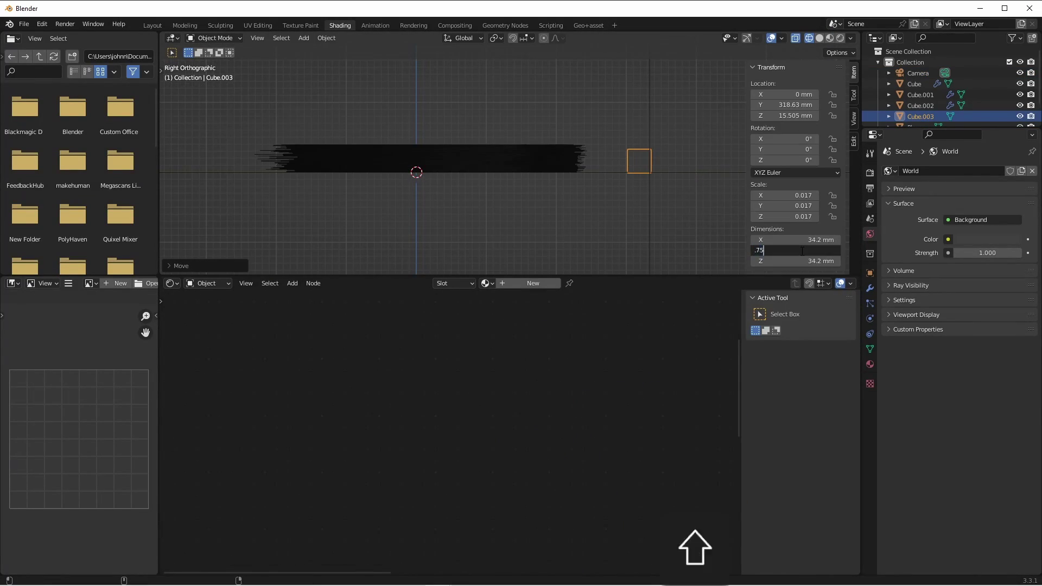
Raise the area light above the stacks to Z 594.27 mm and render the scene.
key("g")
middle_click_drag(662, 180, 581, 159)
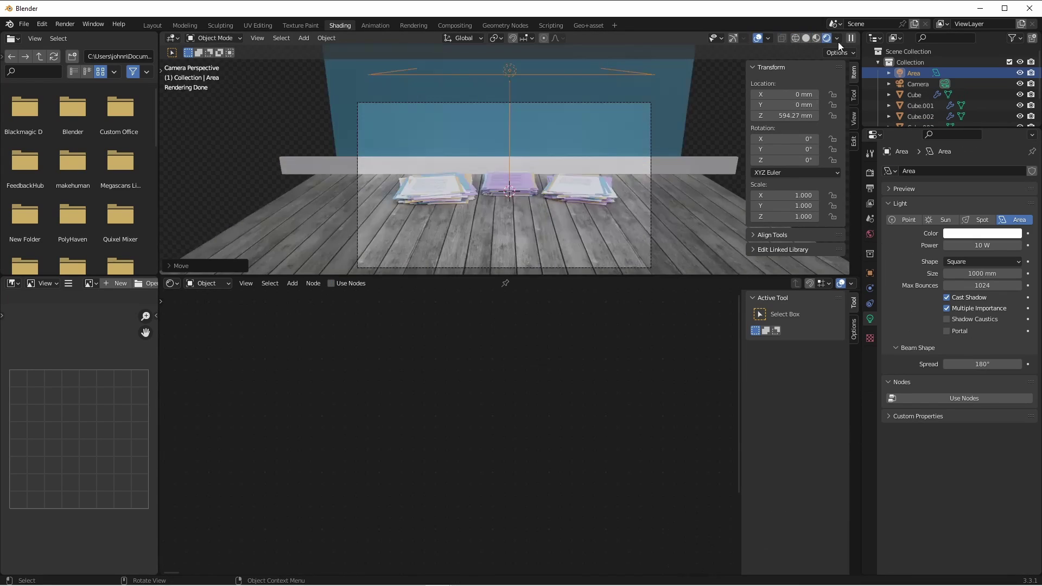
key("F12")
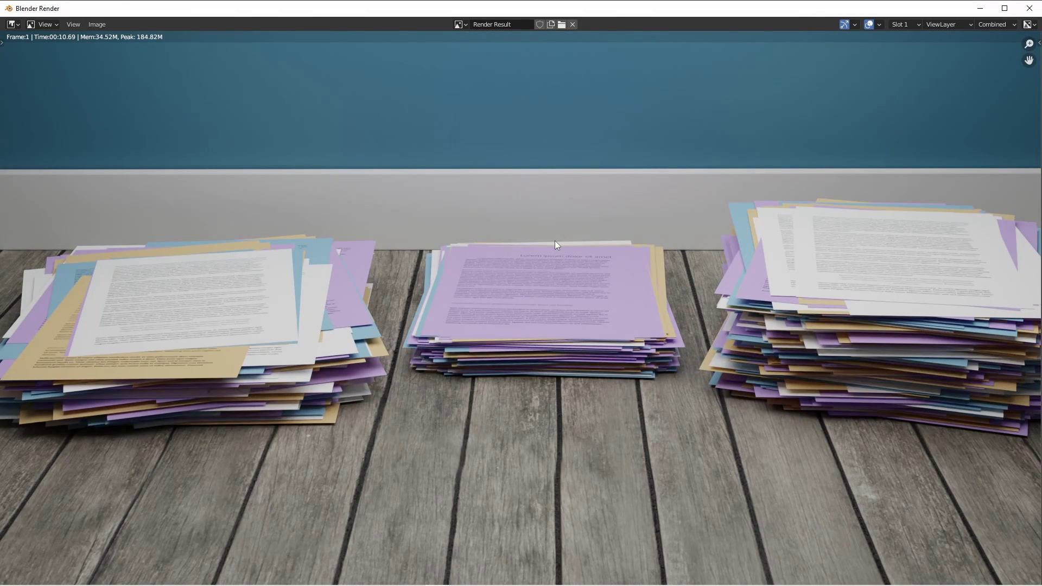